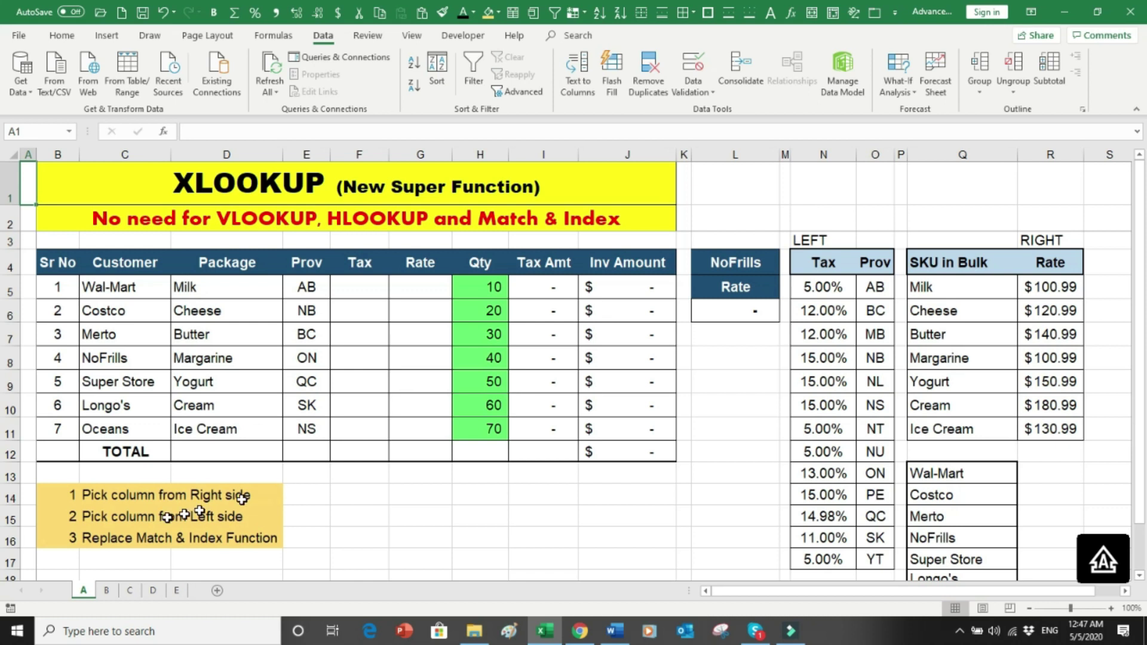
Examine the invoice table's Customer, Package, Prov and Tax columns alongside the customer list and the Tax/Prov lookup table
{"action": "left_click_drag", "start_coordinate": [49, 499], "coordinate": [282, 499]}
{"action": "left_click", "coordinate": [292, 496]}
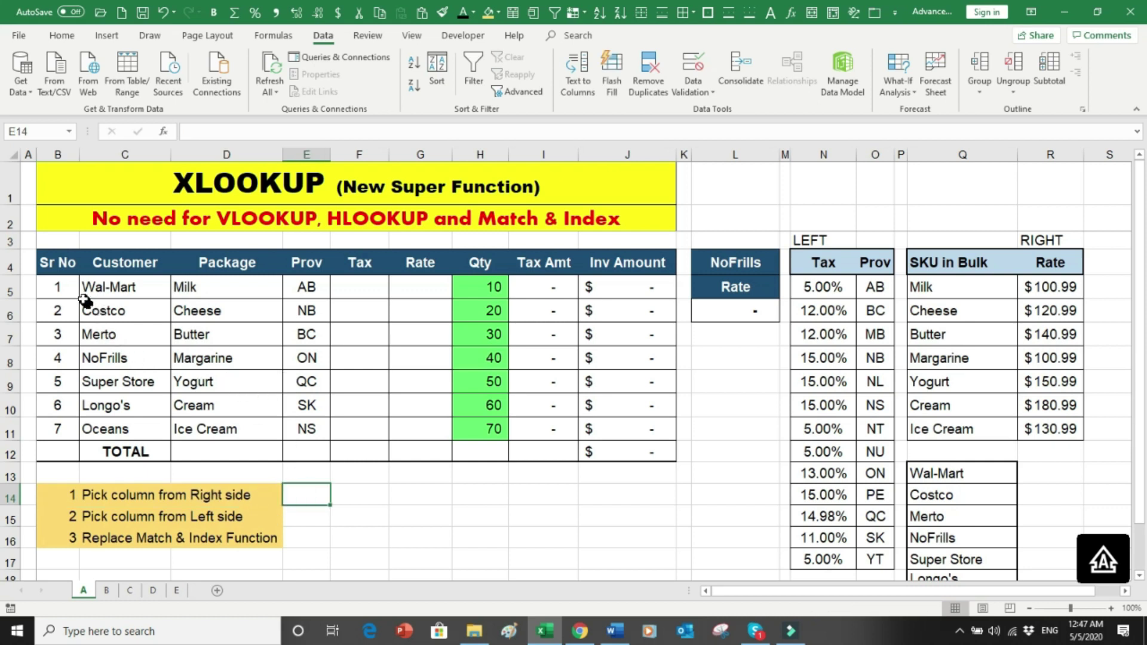
{"action": "left_click_drag", "start_coordinate": [95, 287], "coordinate": [99, 406]}
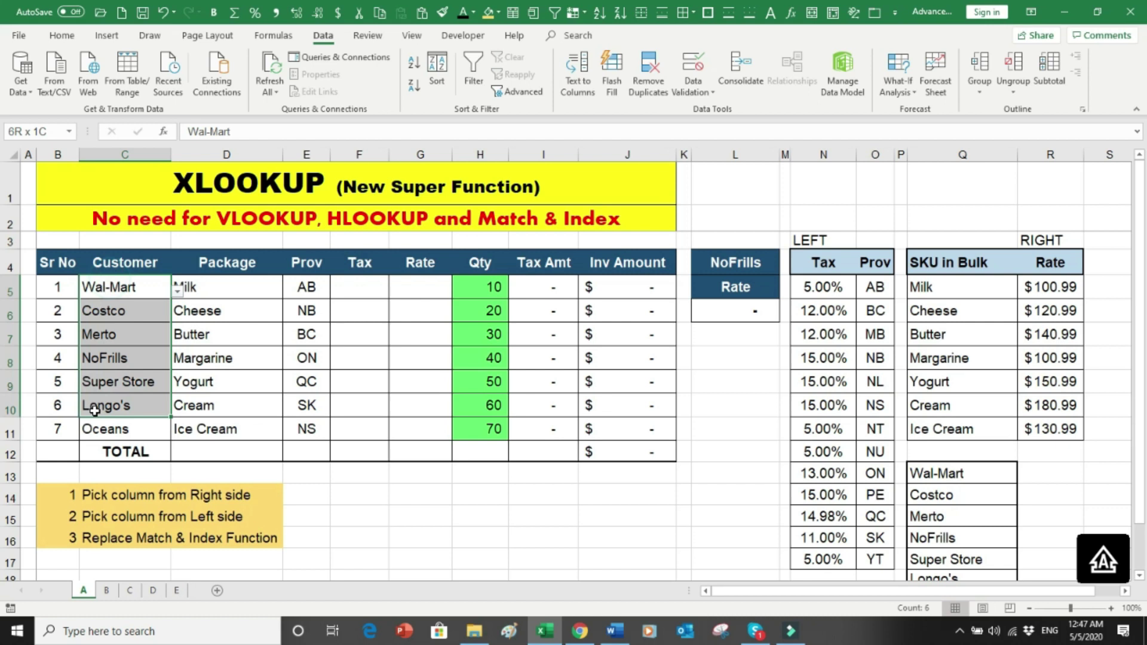
{"action": "left_click_drag", "start_coordinate": [205, 296], "coordinate": [206, 384]}
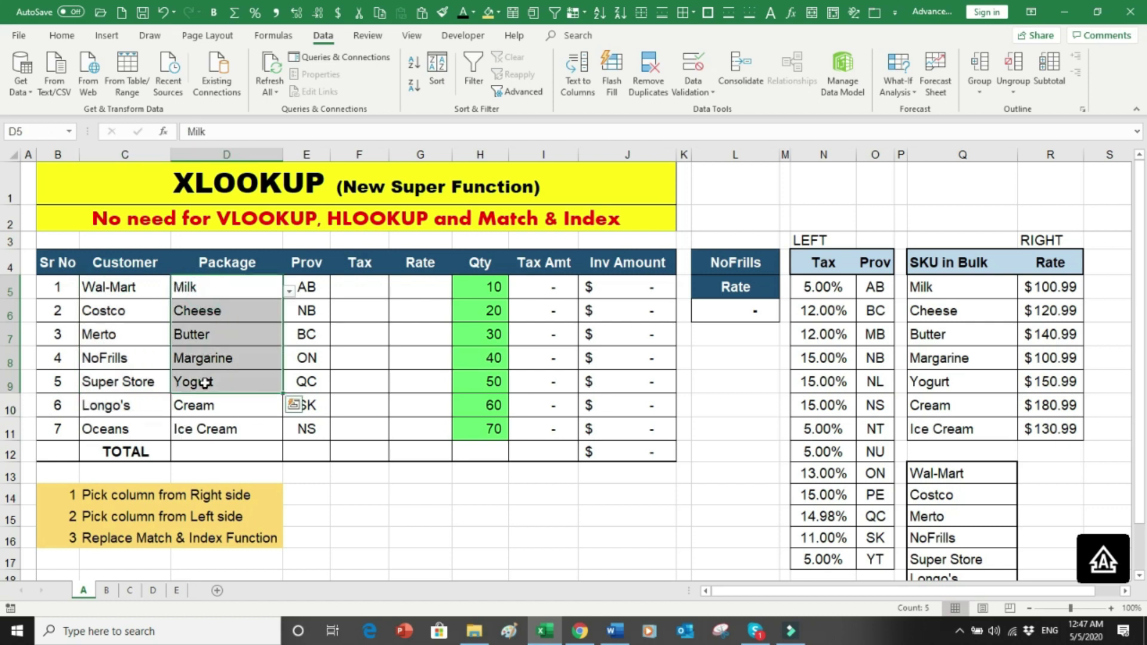
{"action": "left_click_drag", "start_coordinate": [315, 289], "coordinate": [306, 430]}
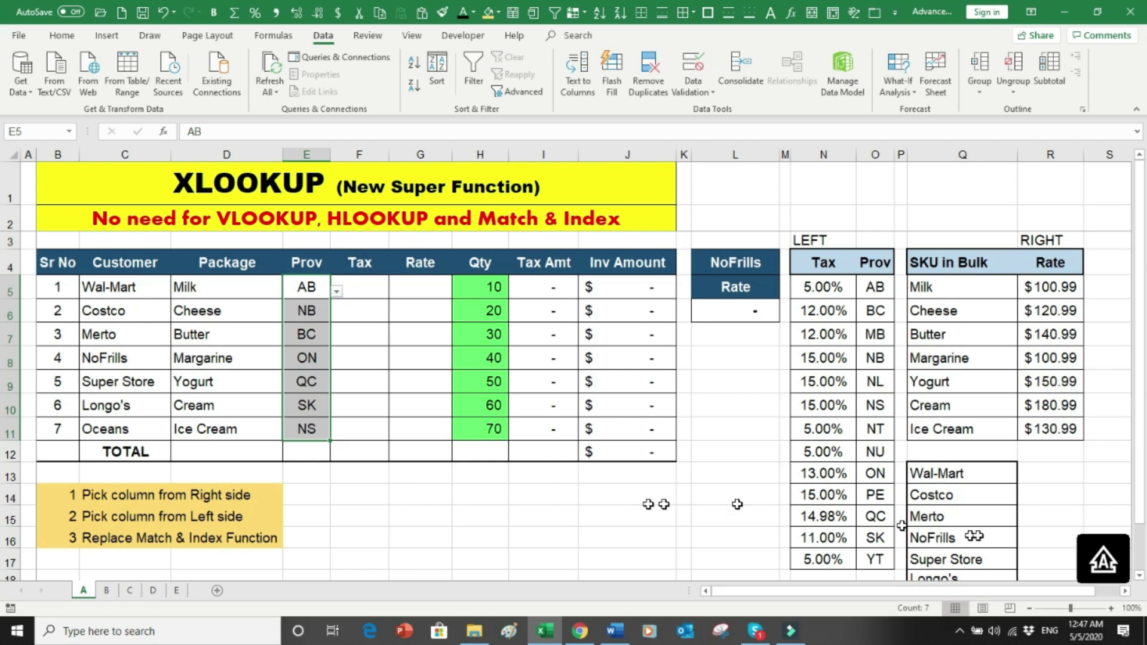
{"action": "left_click_drag", "start_coordinate": [949, 476], "coordinate": [950, 561]}
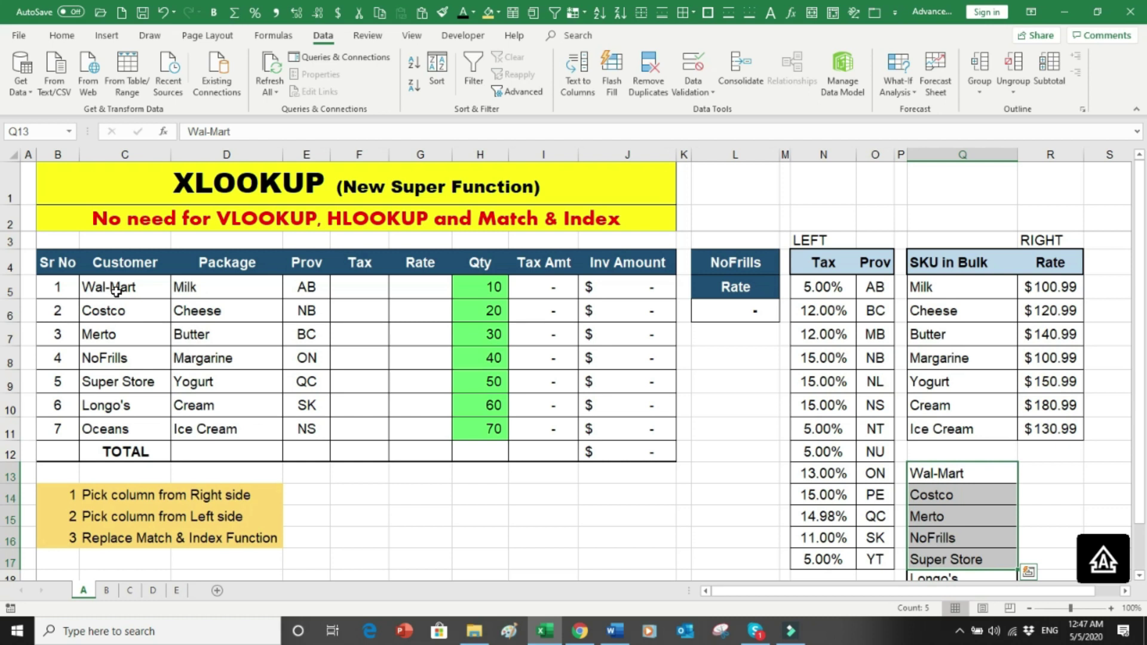
{"action": "left_click_drag", "start_coordinate": [218, 287], "coordinate": [239, 380]}
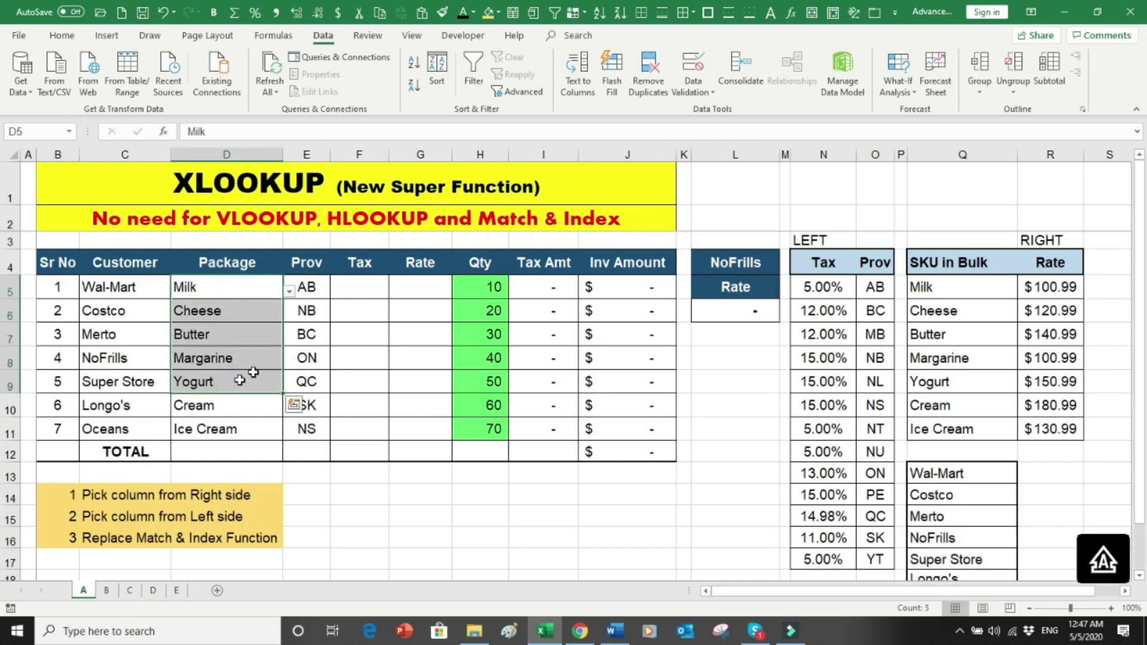
{"action": "left_click", "coordinate": [308, 288]}
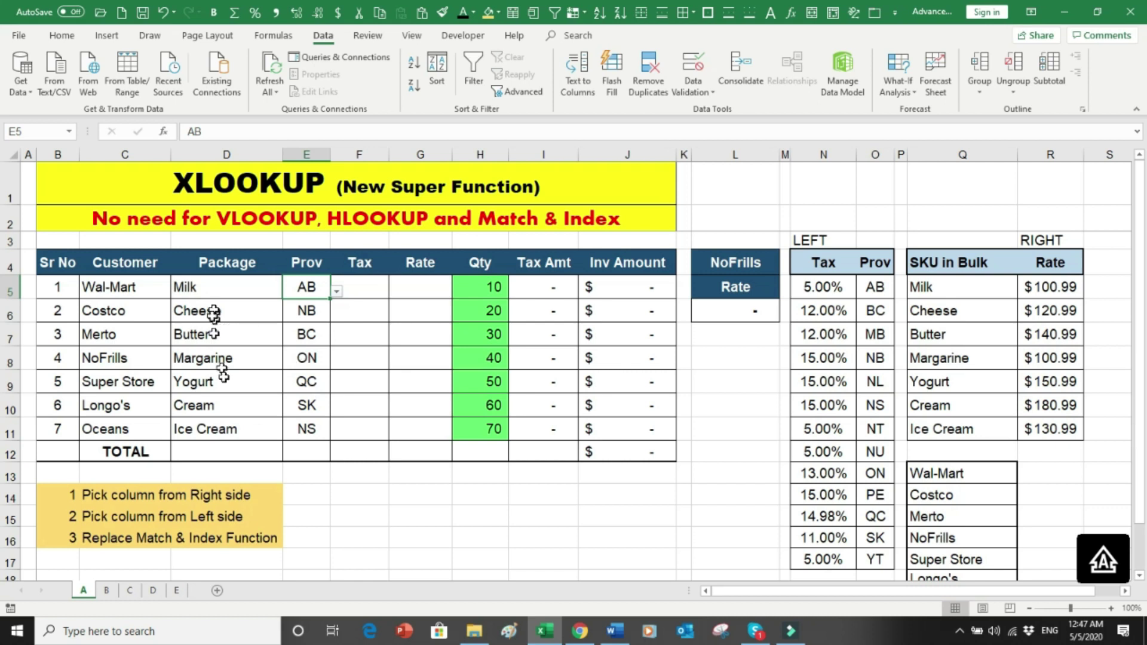
{"action": "left_click", "coordinate": [373, 291]}
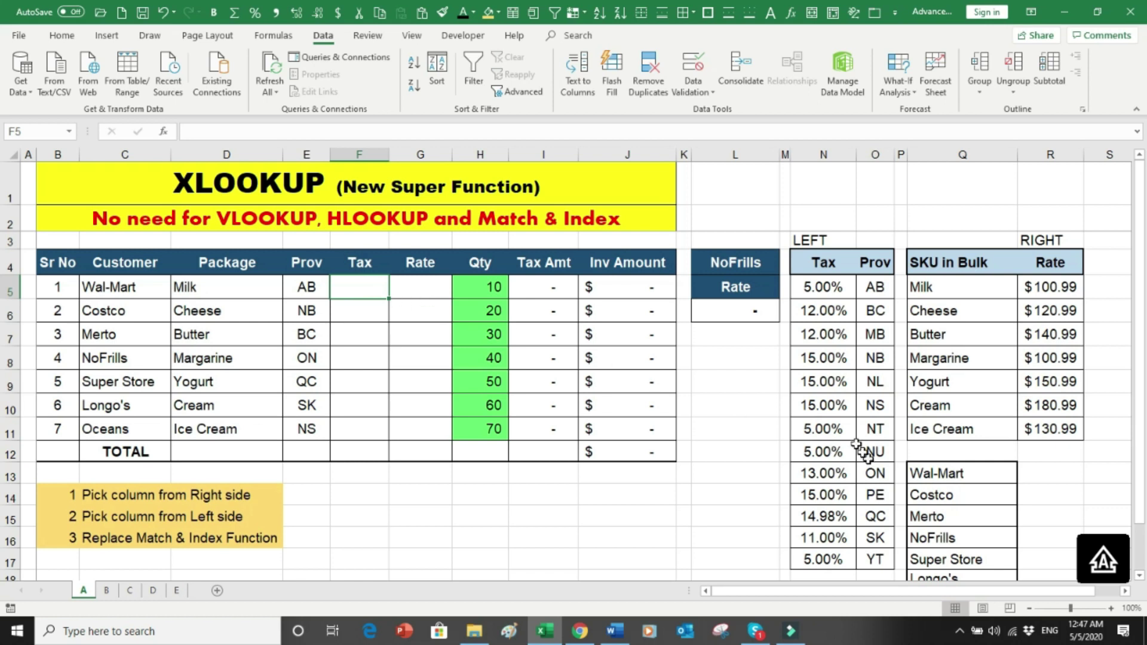
{"action": "left_click_drag", "start_coordinate": [830, 269], "coordinate": [874, 429]}
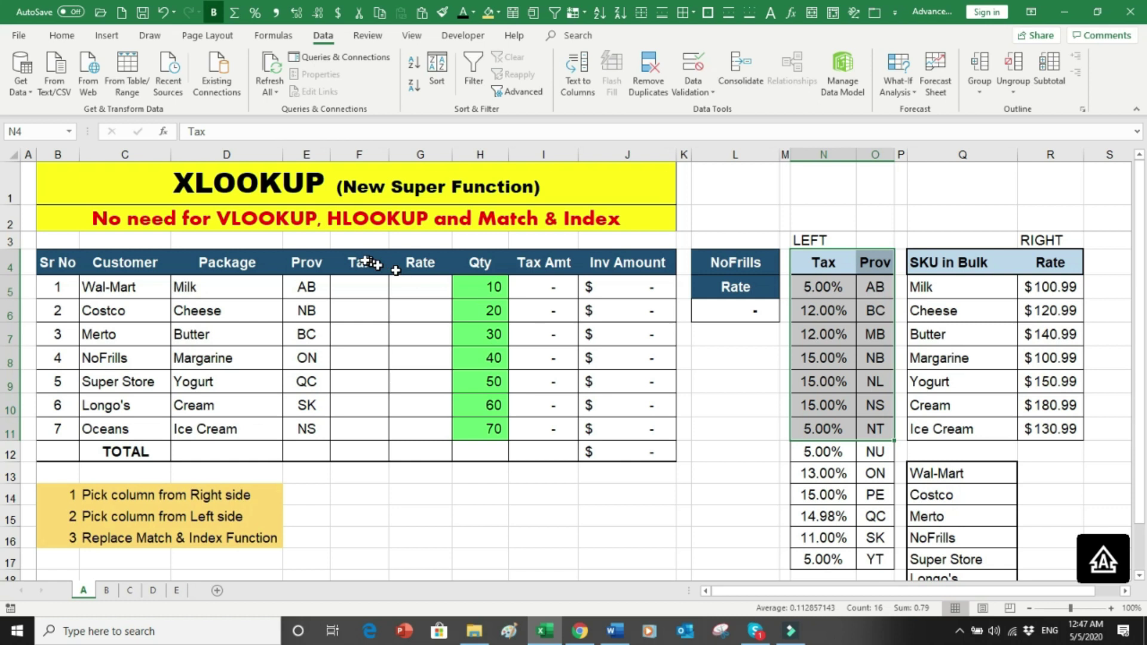
{"action": "left_click_drag", "start_coordinate": [307, 292], "coordinate": [299, 410]}
{"action": "left_click_drag", "start_coordinate": [356, 288], "coordinate": [352, 406]}
{"action": "left_click_drag", "start_coordinate": [825, 287], "coordinate": [818, 399]}
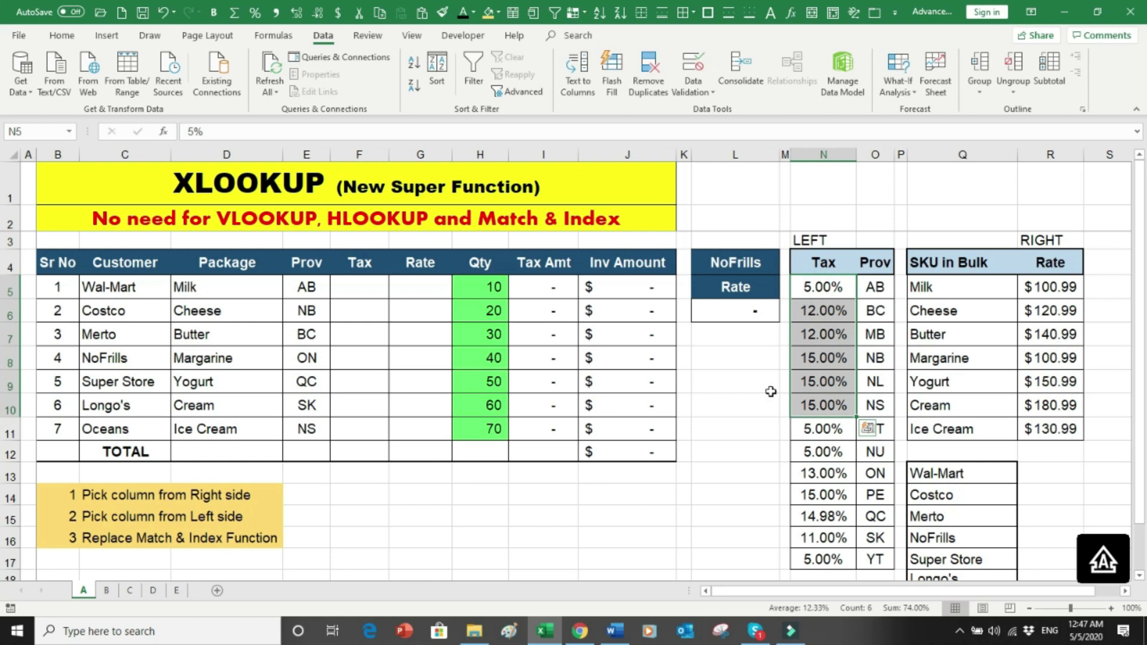
Start an XLOOKUP formula in F5 with E5 as the lookup value and $O$5:$O$17 as the absolute lookup array
{"action": "left_click", "coordinate": [373, 292]}
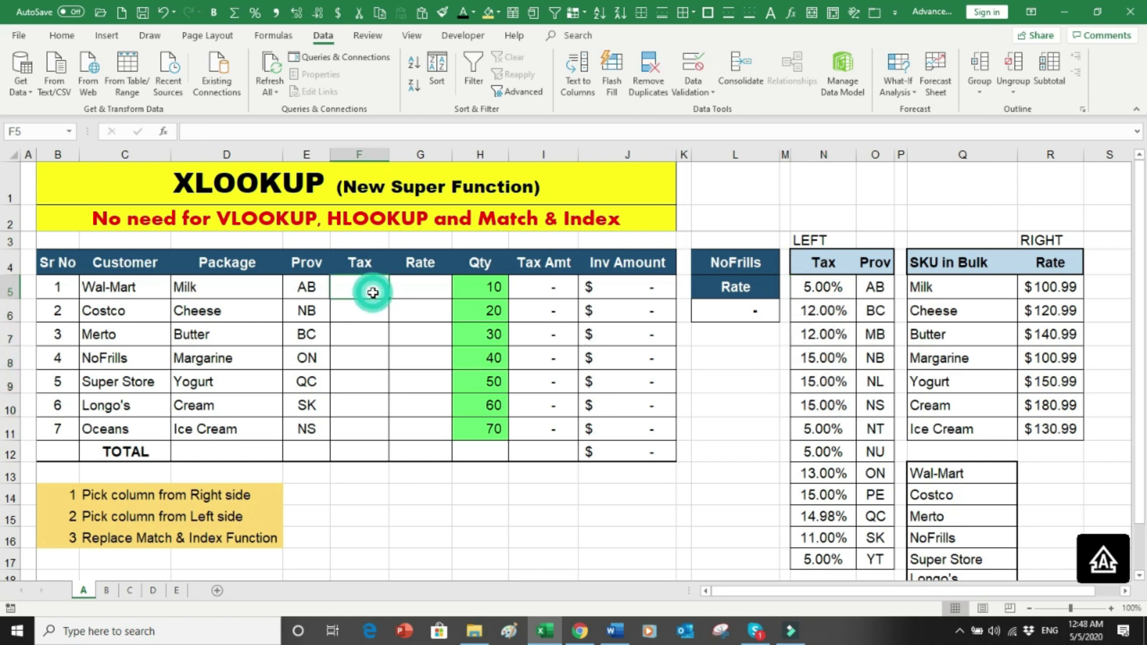
{"action": "type", "text": "="}
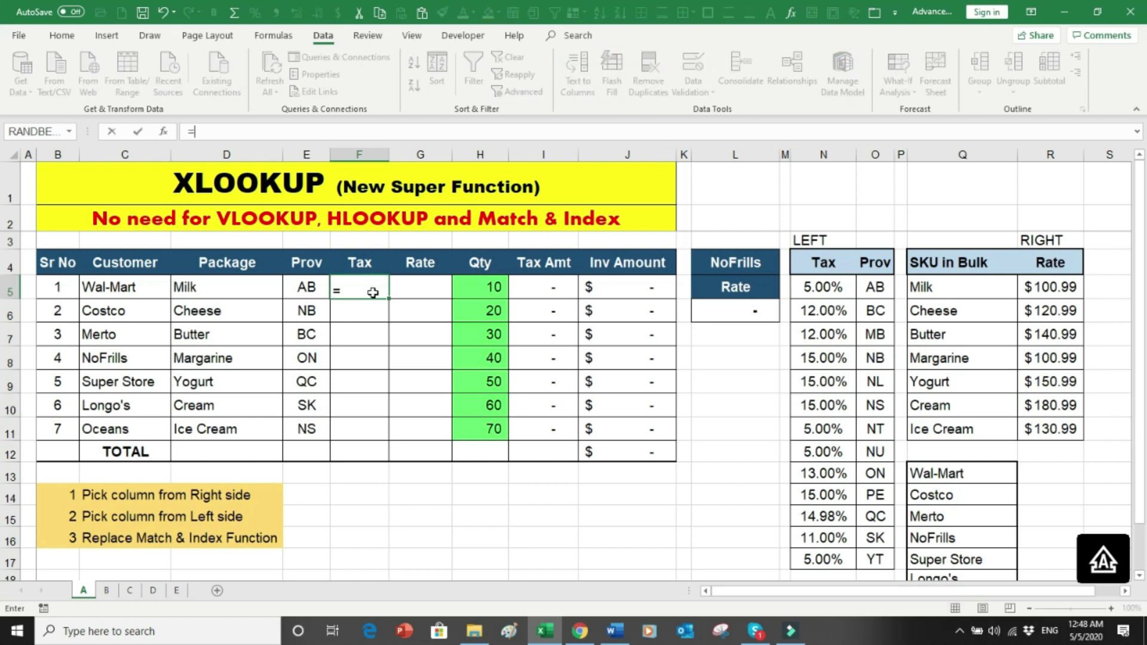
{"action": "type", "text": "XLOOKUP("}
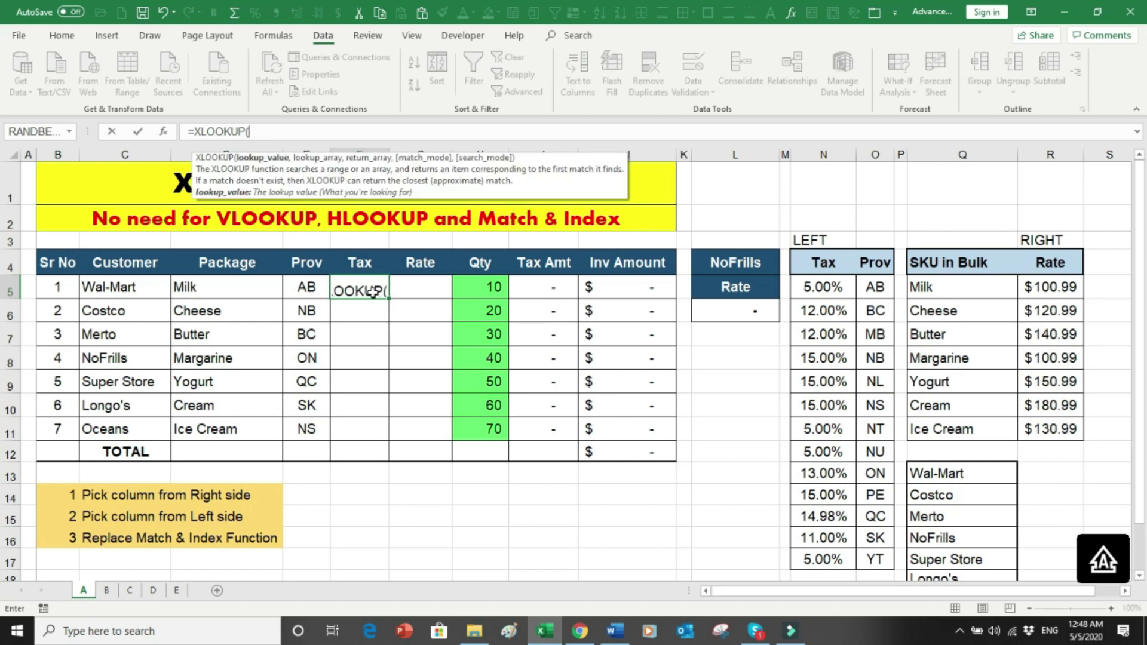
{"action": "left_click", "coordinate": [309, 288]}
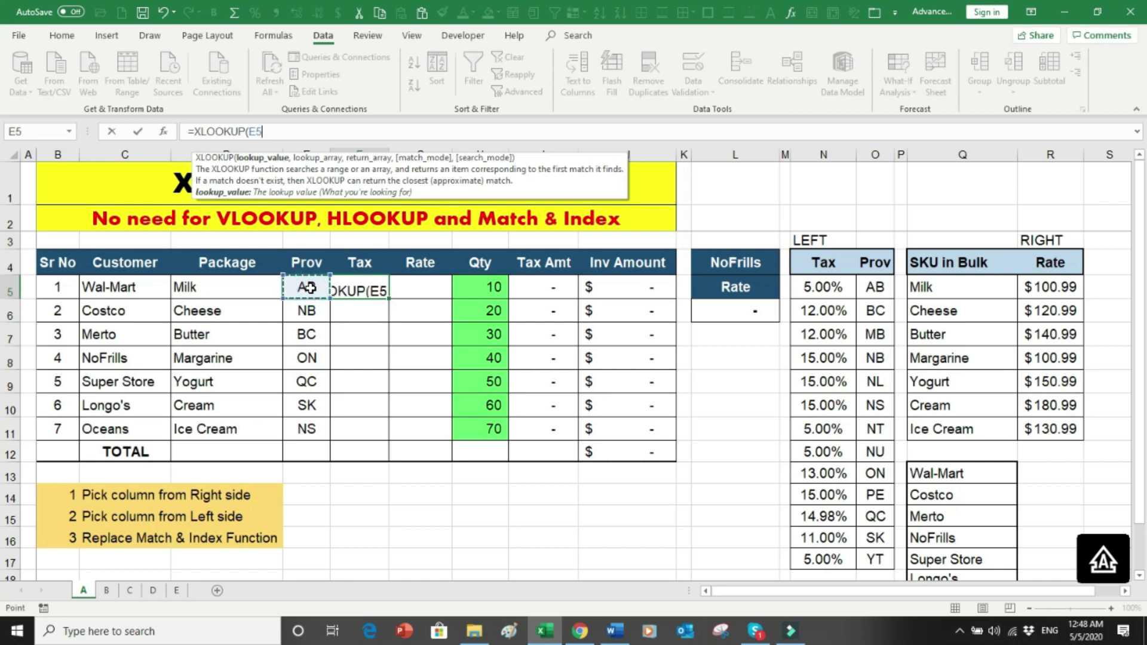
{"action": "type", "text": ","}
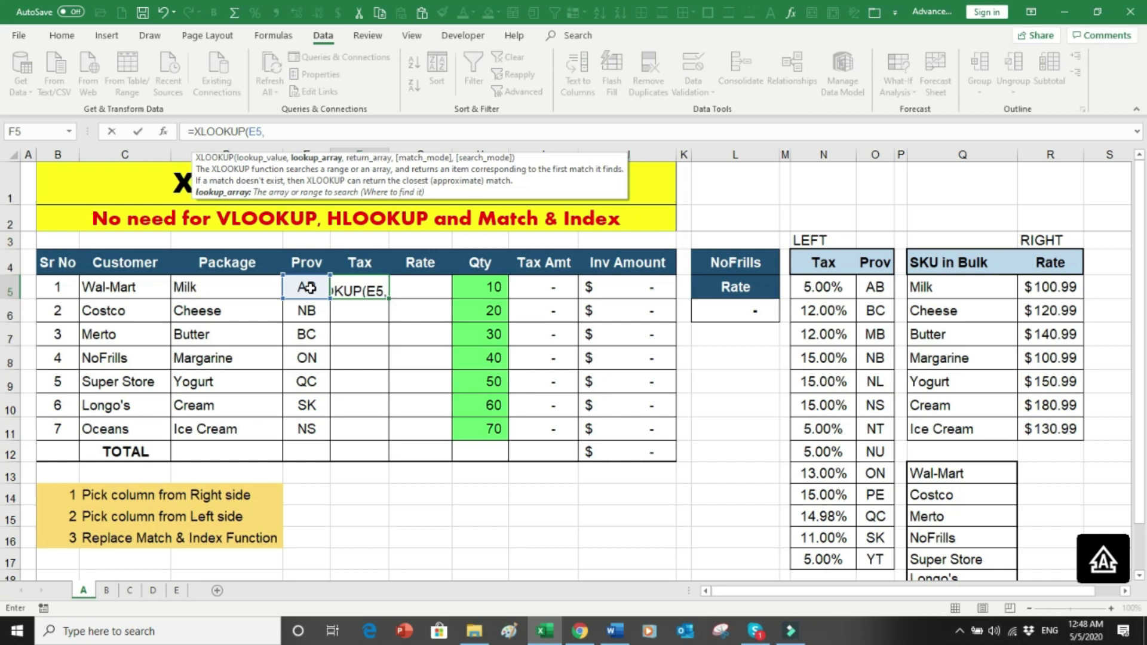
{"action": "left_click_drag", "start_coordinate": [872, 288], "coordinate": [877, 551]}
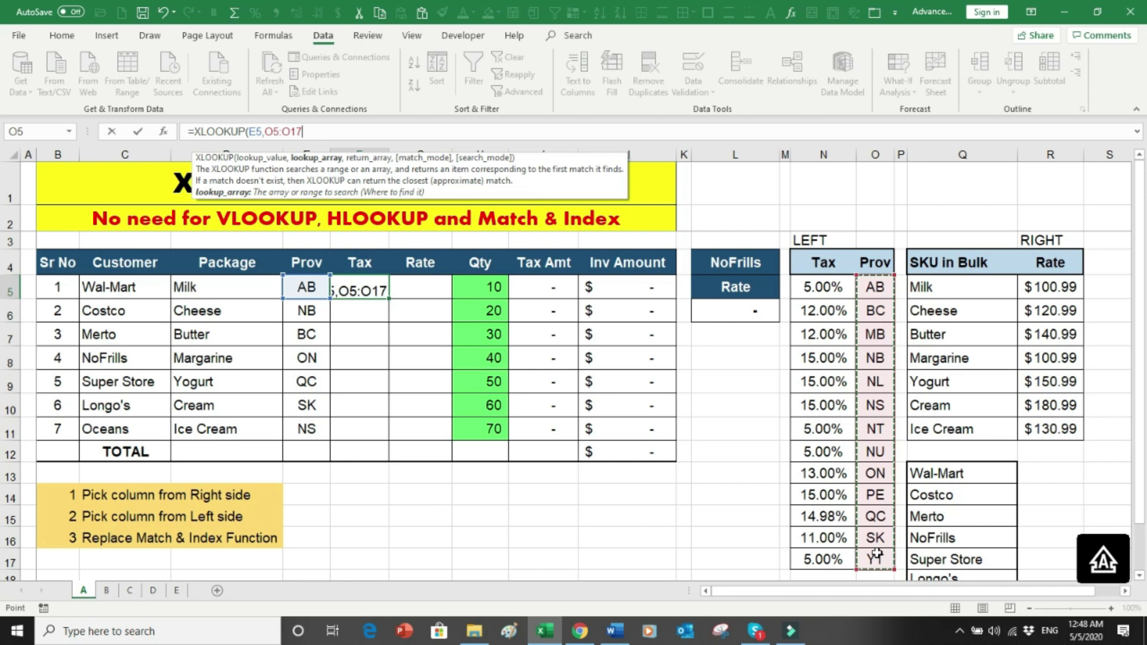
{"action": "key", "text": "F4"}
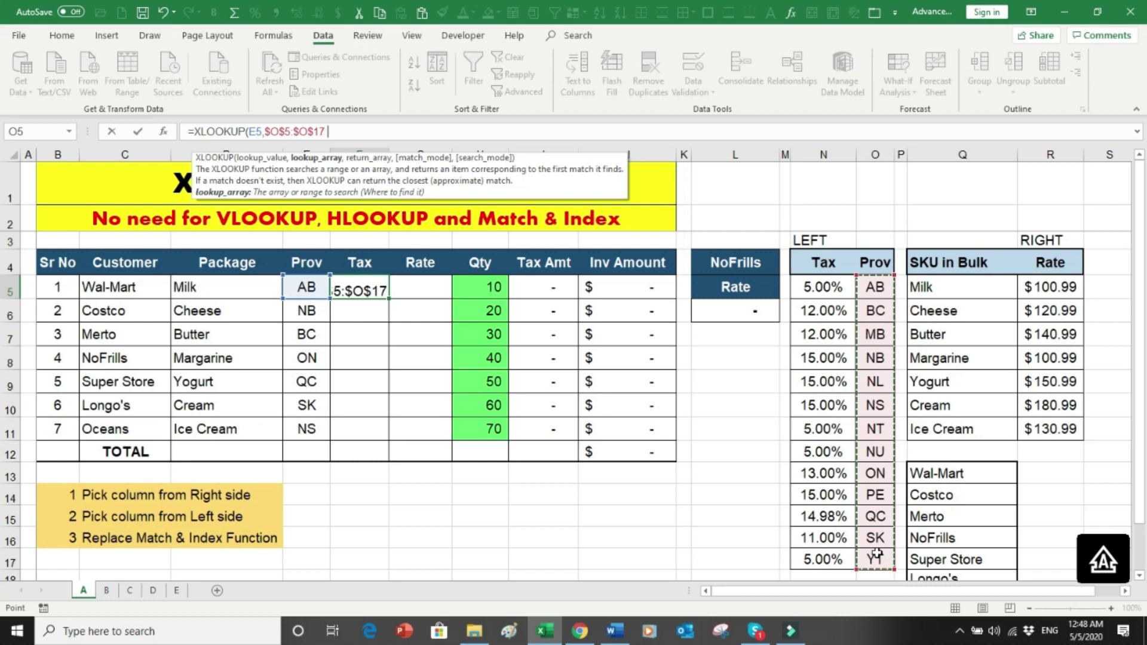
Add the absolute range $N$5:$N$17 as the return array and complete the XLOOKUP formula in F5
{"action": "type", "text": ","}
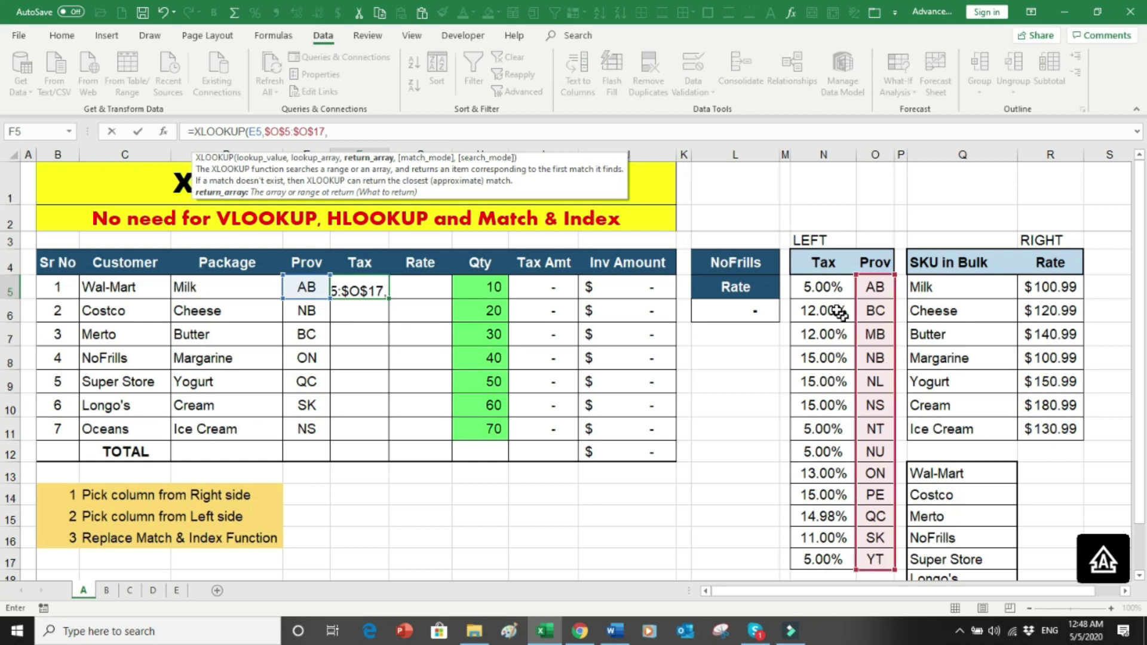
{"action": "left_click", "coordinate": [824, 288]}
{"action": "left_click_drag", "start_coordinate": [824, 288], "coordinate": [822, 553]}
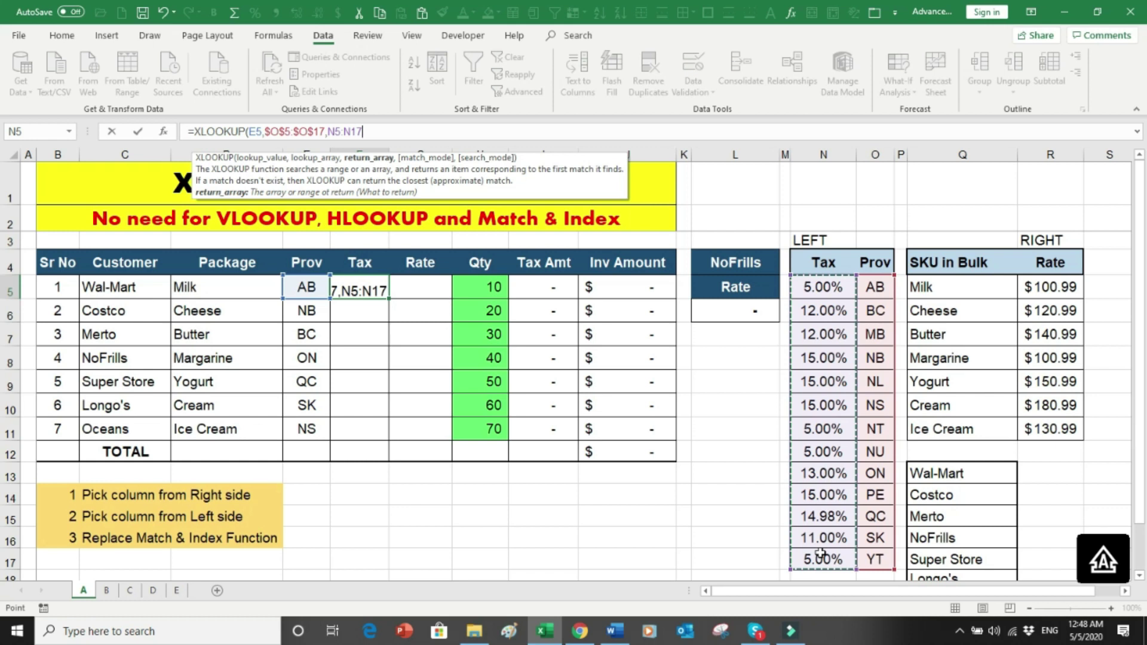
{"action": "key", "text": "F4"}
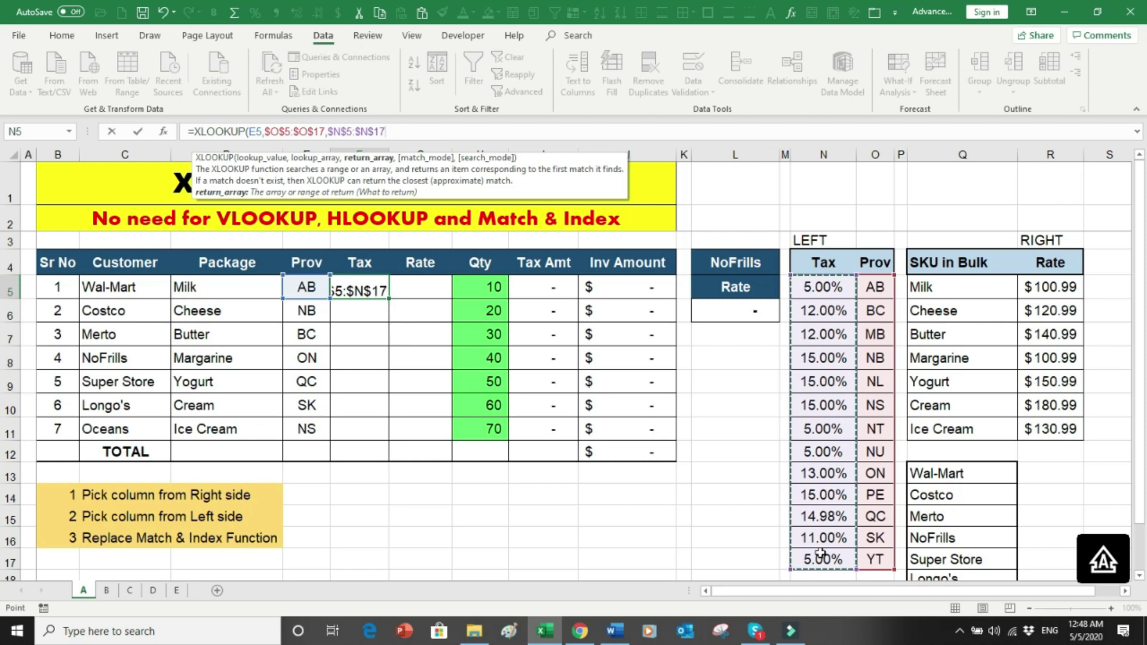
{"action": "type", "text": ")"}
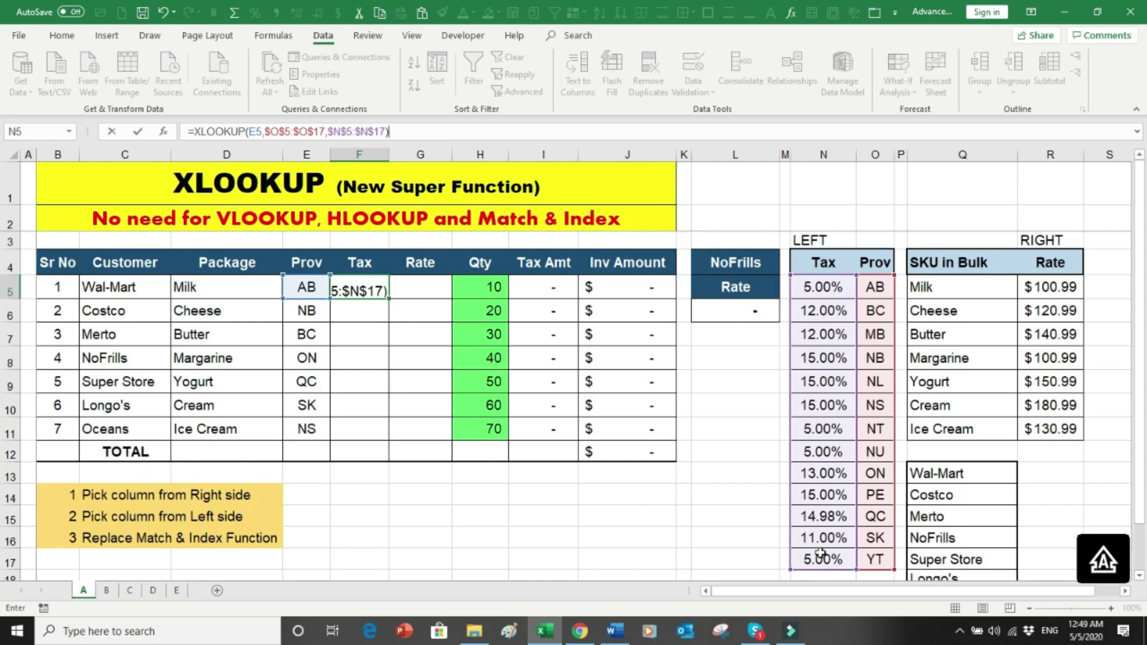
{"action": "key", "text": "Return"}
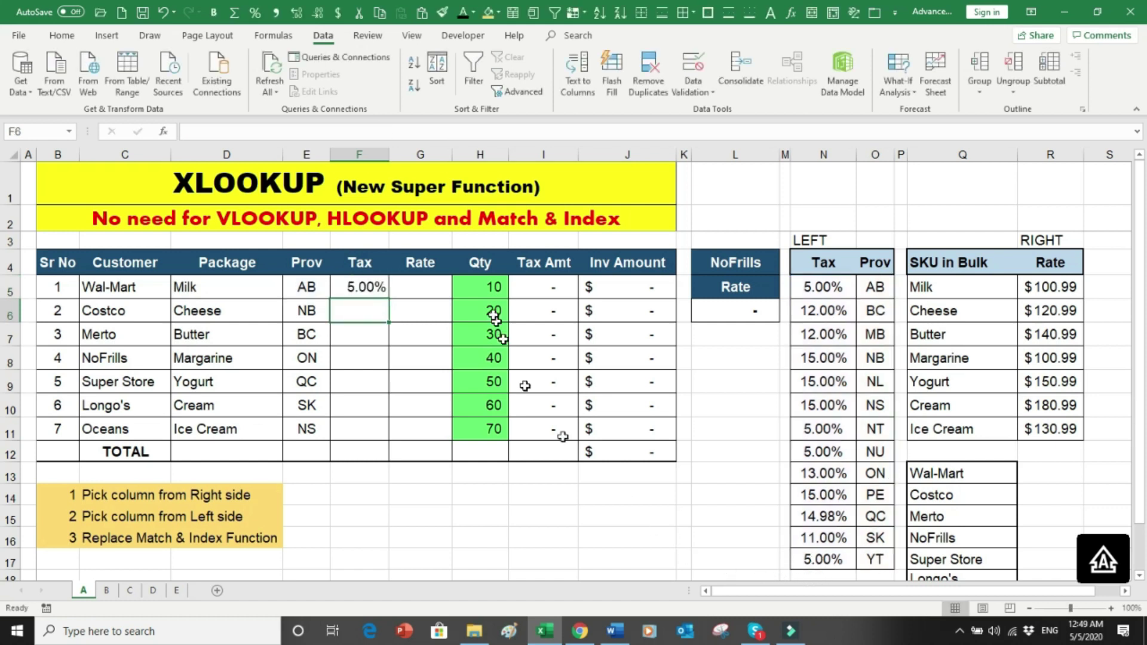
Copy the tax lookup formula from F5 down through F11
{"action": "left_click", "coordinate": [378, 287]}
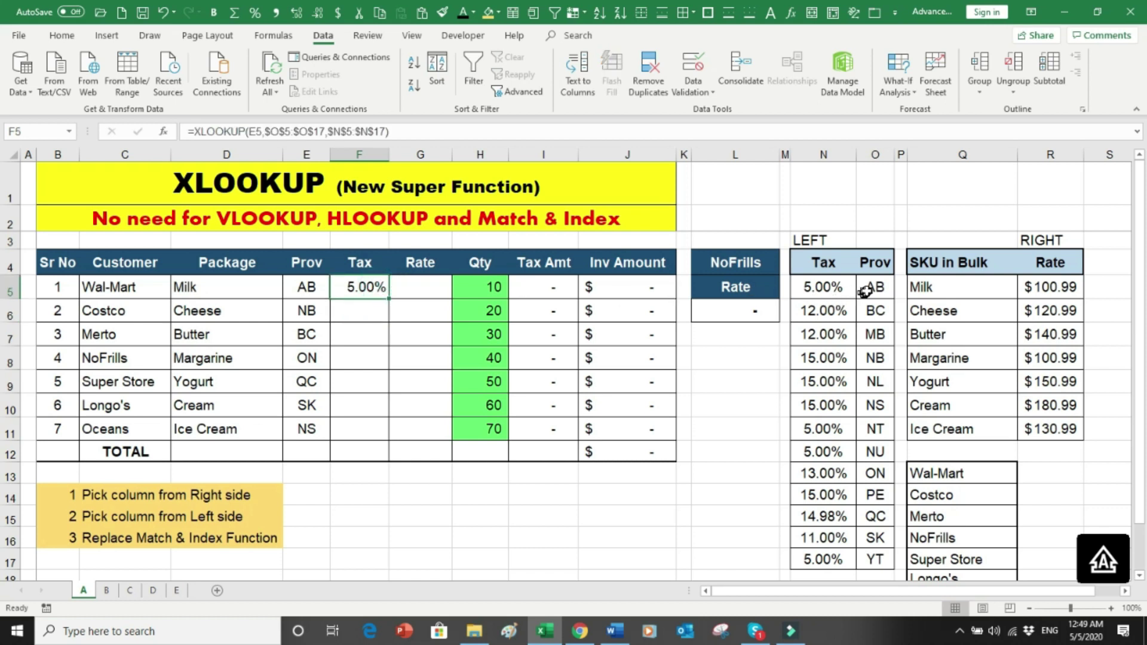
{"action": "left_click_drag", "start_coordinate": [865, 291], "coordinate": [823, 288]}
{"action": "left_click", "coordinate": [366, 292]}
{"action": "left_click_drag", "start_coordinate": [388, 302], "coordinate": [392, 434]}
Compare the looked-up tax rates for NS, SK and QC with the Tax/Prov table and review the formula in F5
{"action": "left_click", "coordinate": [306, 427]}
{"action": "left_click_drag", "start_coordinate": [307, 427], "coordinate": [365, 429]}
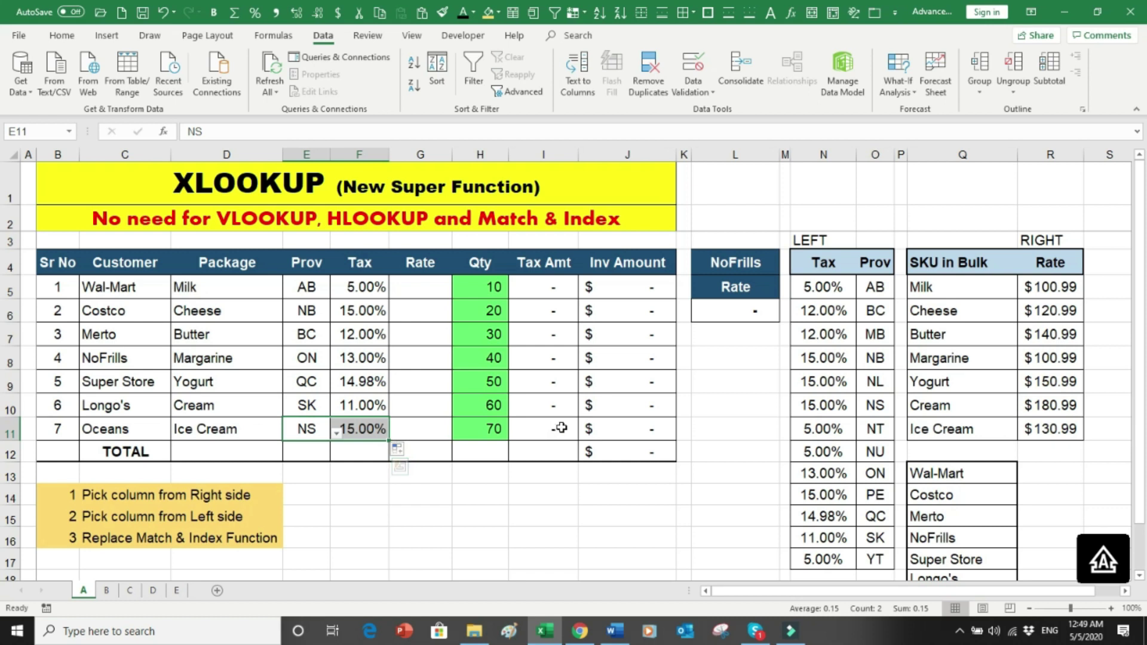
{"action": "left_click_drag", "start_coordinate": [875, 405], "coordinate": [823, 405]}
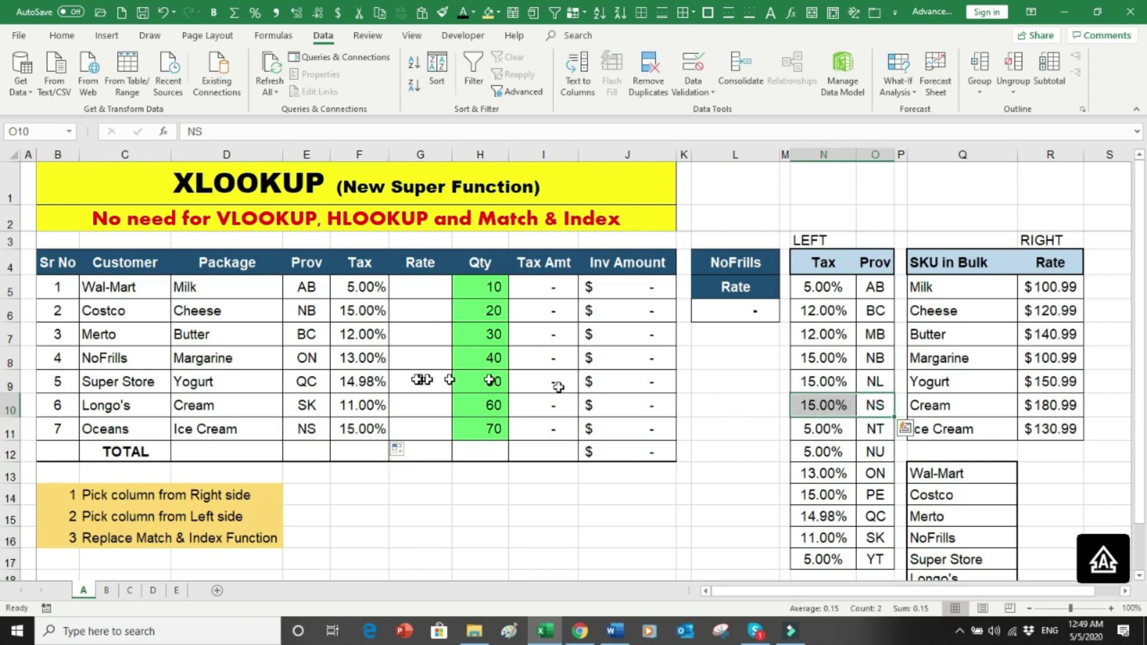
{"action": "left_click_drag", "start_coordinate": [307, 406], "coordinate": [358, 408]}
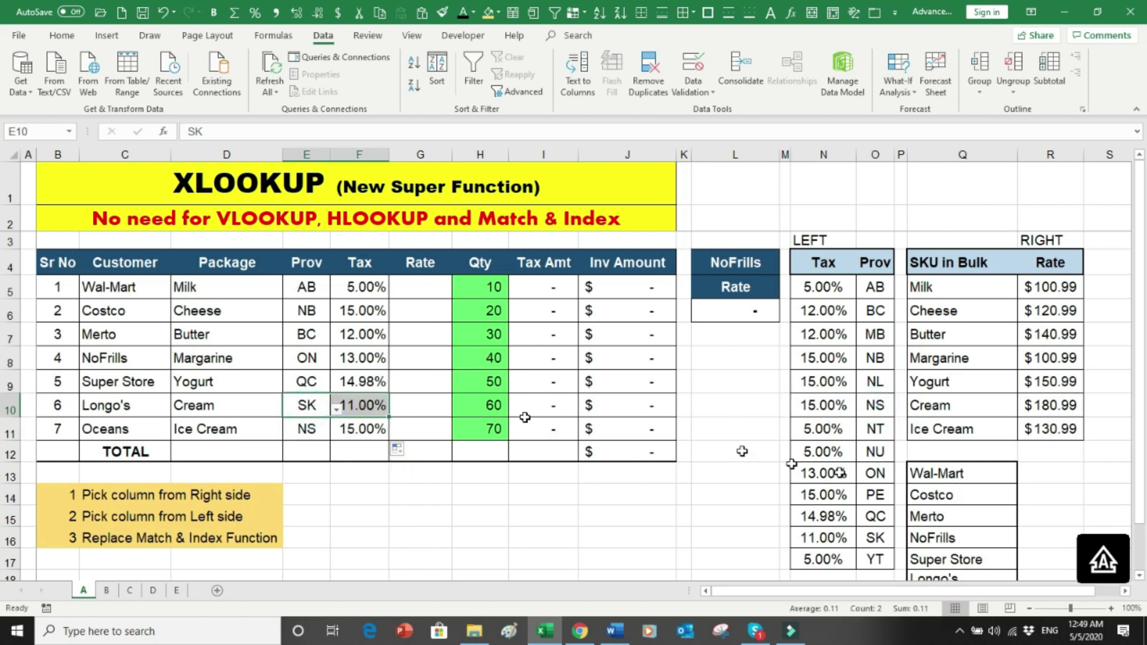
{"action": "left_click_drag", "start_coordinate": [877, 538], "coordinate": [786, 539]}
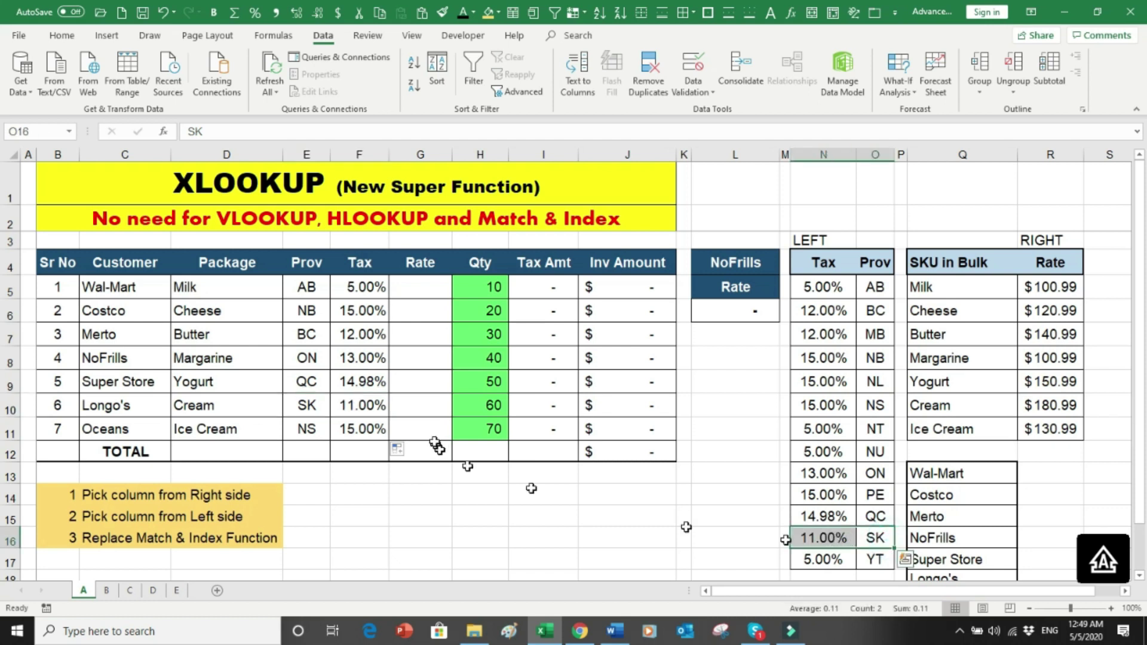
{"action": "left_click_drag", "start_coordinate": [317, 382], "coordinate": [359, 382]}
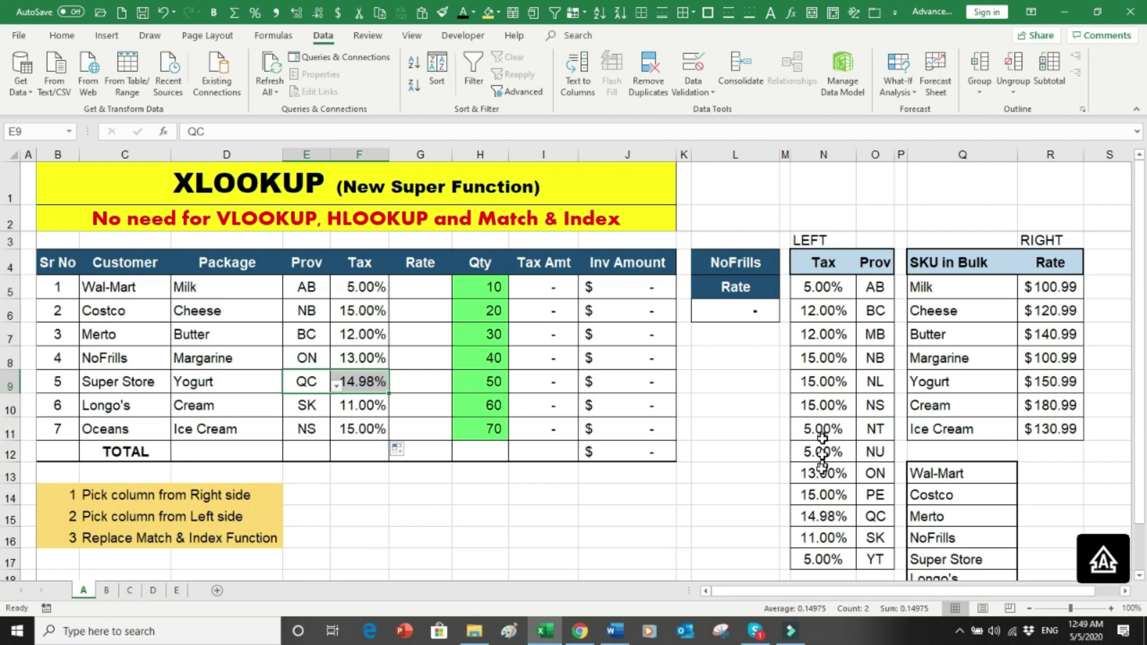
{"action": "left_click_drag", "start_coordinate": [819, 515], "coordinate": [857, 517]}
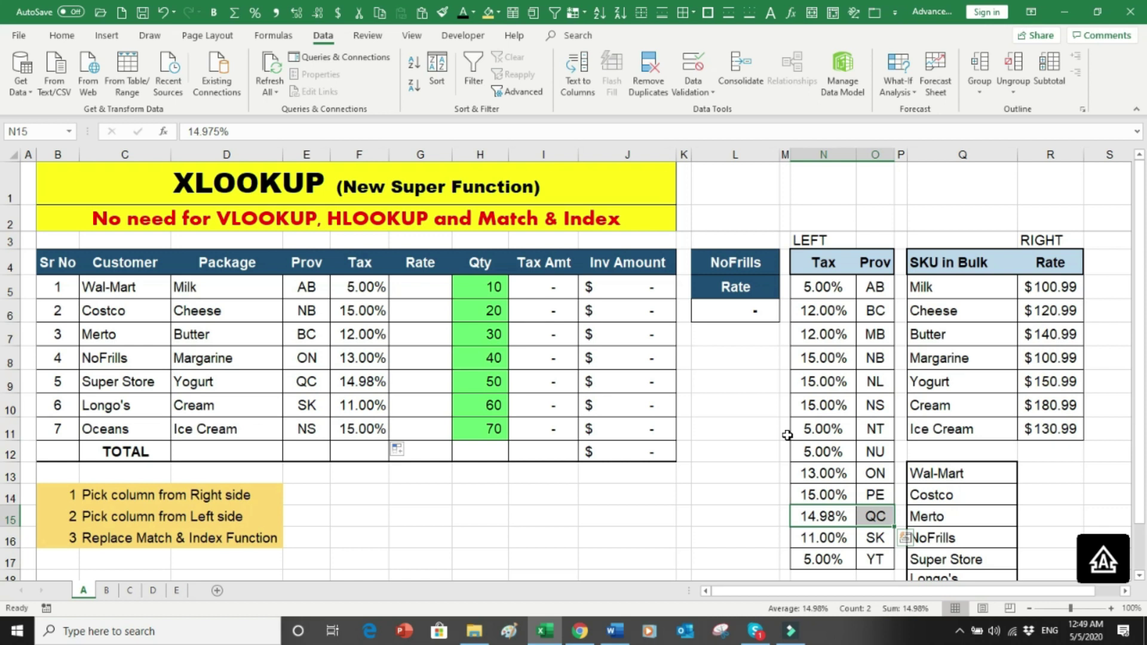
{"action": "left_click", "coordinate": [354, 290]}
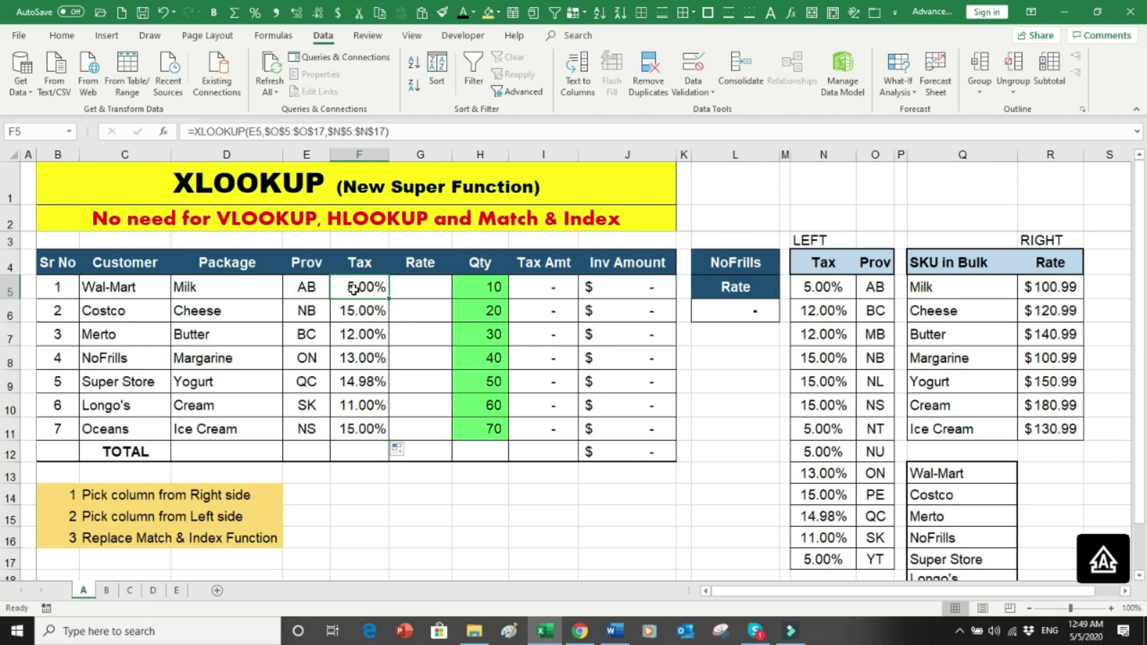
Start an XLOOKUP formula in G5 with D5 as the lookup value and $Q$5:$Q$11 as the absolute lookup array
{"action": "left_click", "coordinate": [420, 294]}
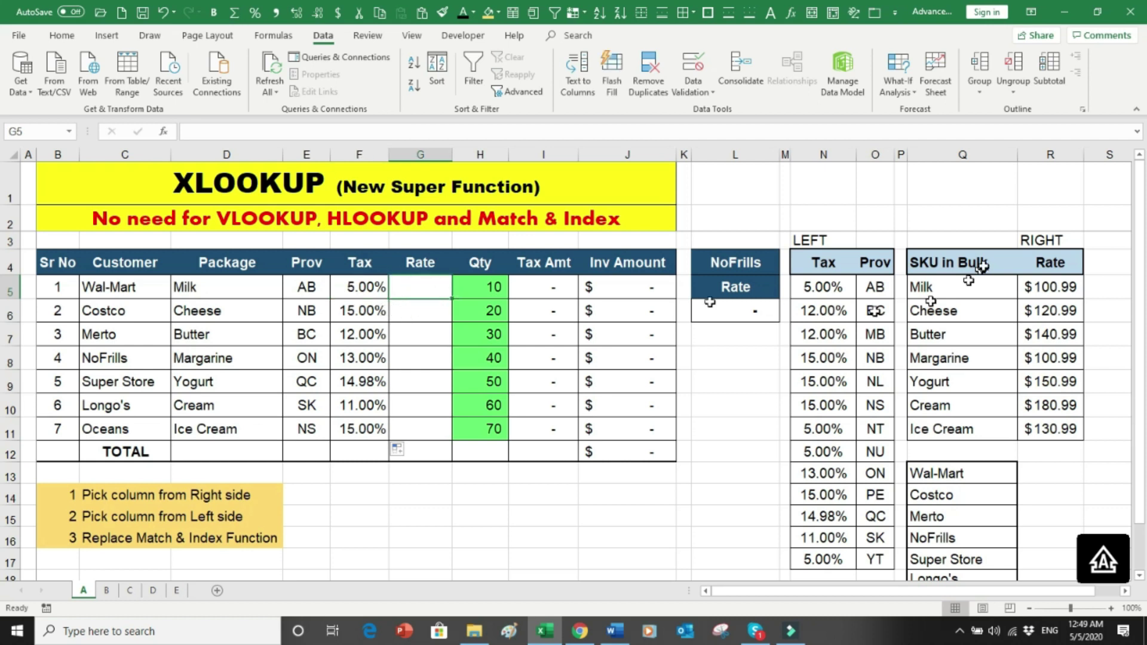
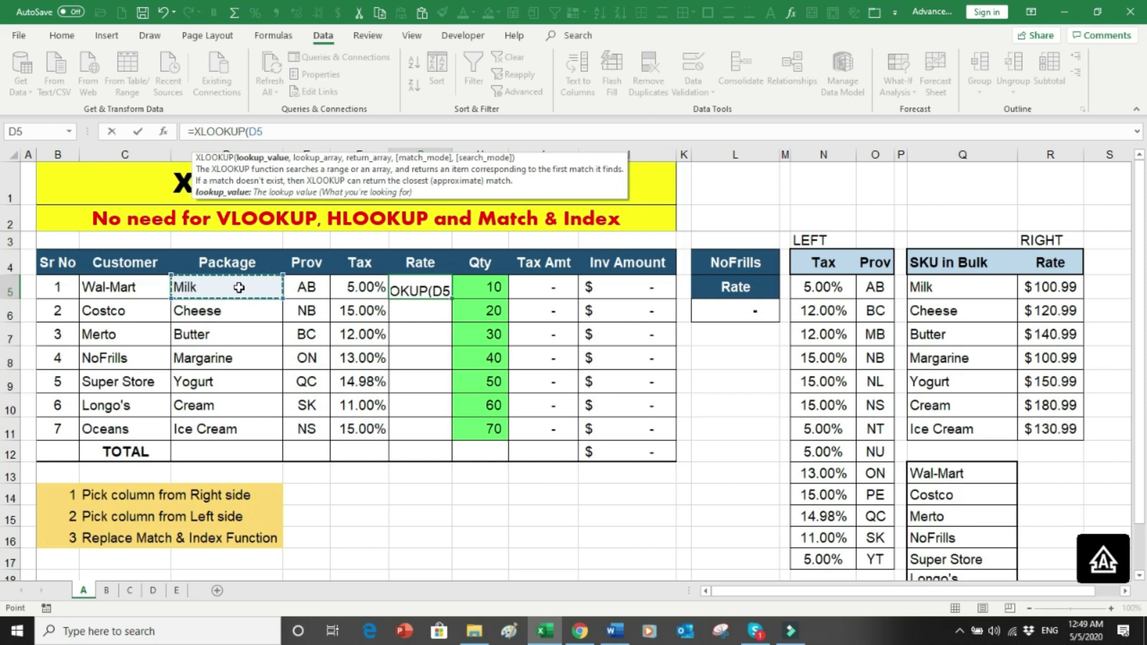
{"action": "type", "text": ","}
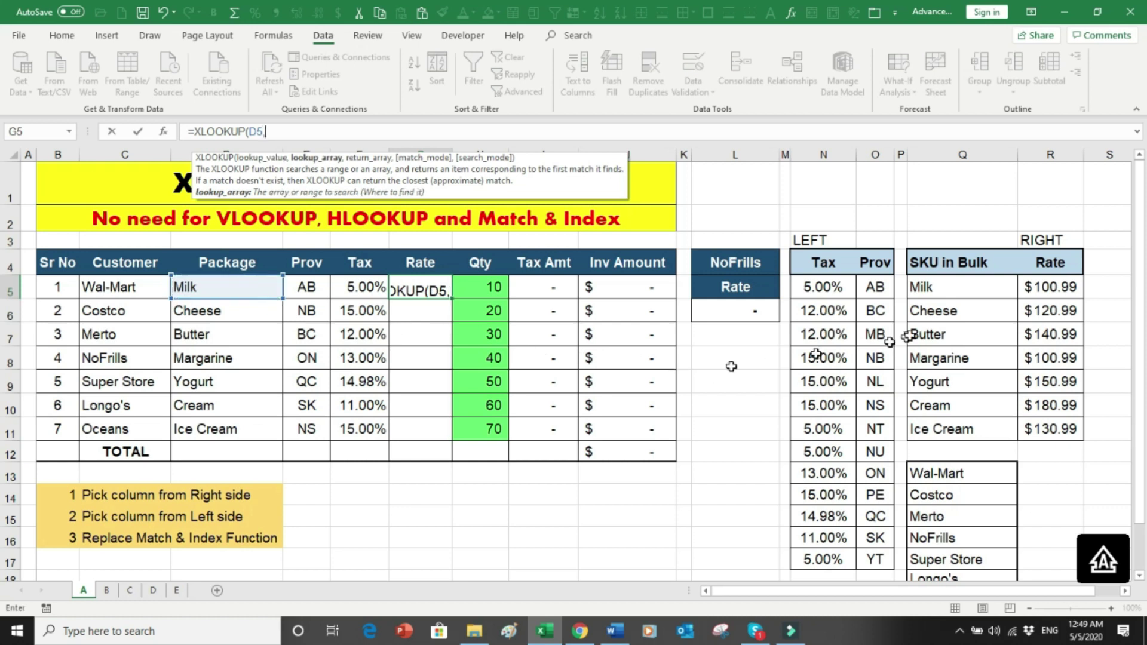
{"action": "left_click_drag", "start_coordinate": [929, 284], "coordinate": [941, 428]}
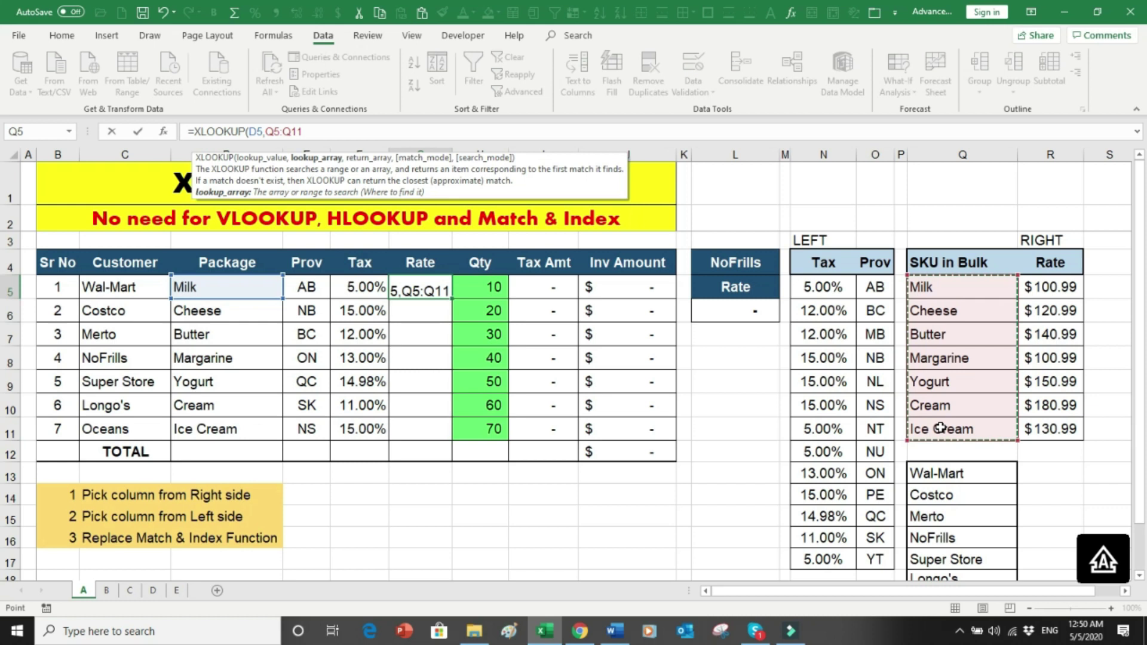
{"action": "key", "text": "F4"}
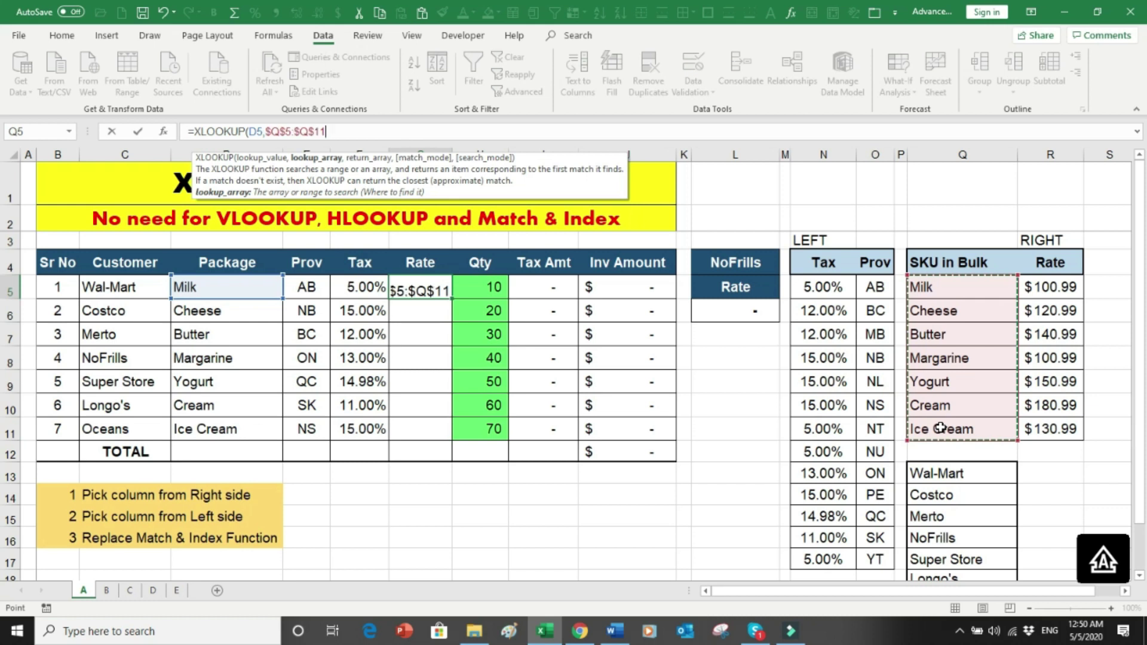
Complete the G5 formula with the absolute range $R$5:$R$11 as the return array and copy it down through G11
{"action": "type", "text": ","}
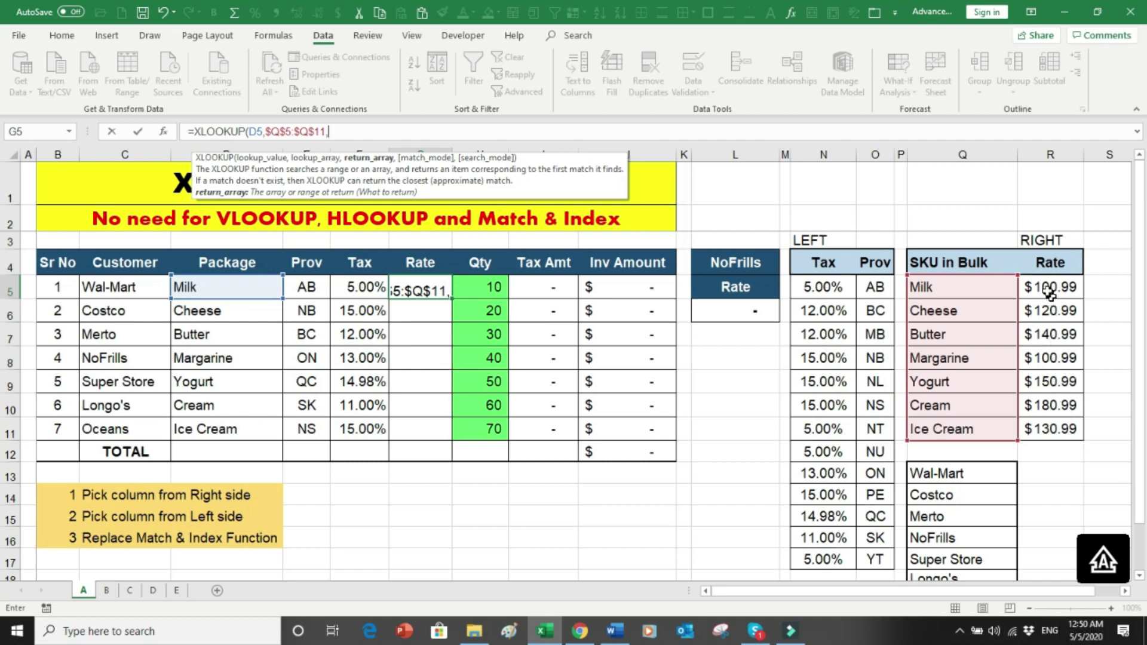
{"action": "left_click_drag", "start_coordinate": [1047, 288], "coordinate": [1052, 427]}
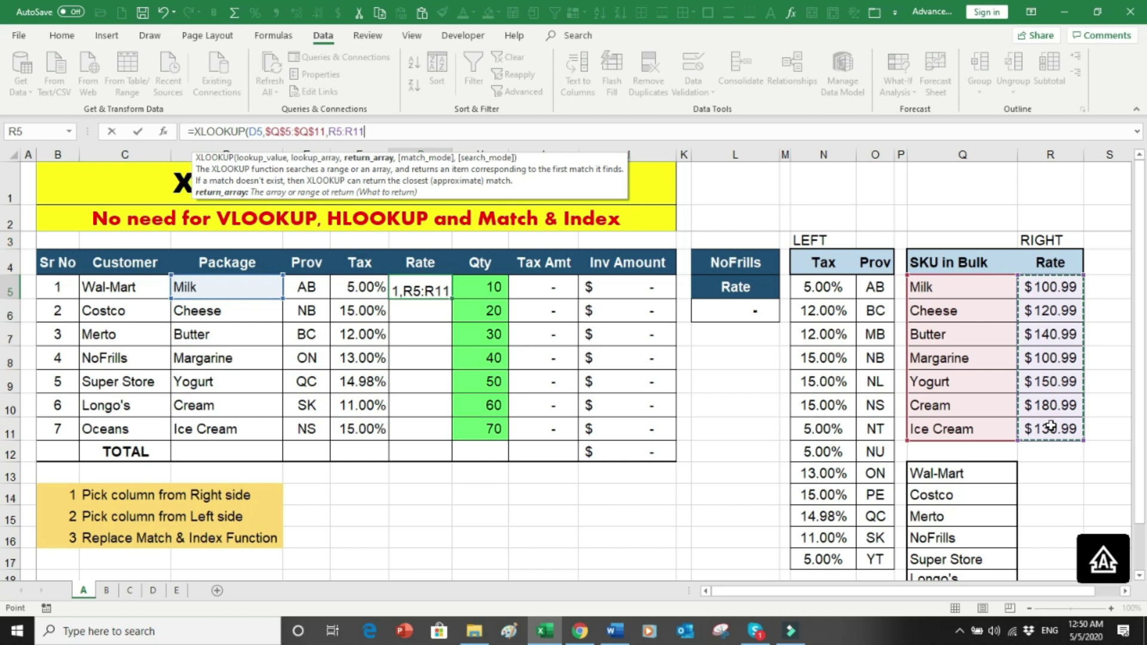
{"action": "key", "text": "F4"}
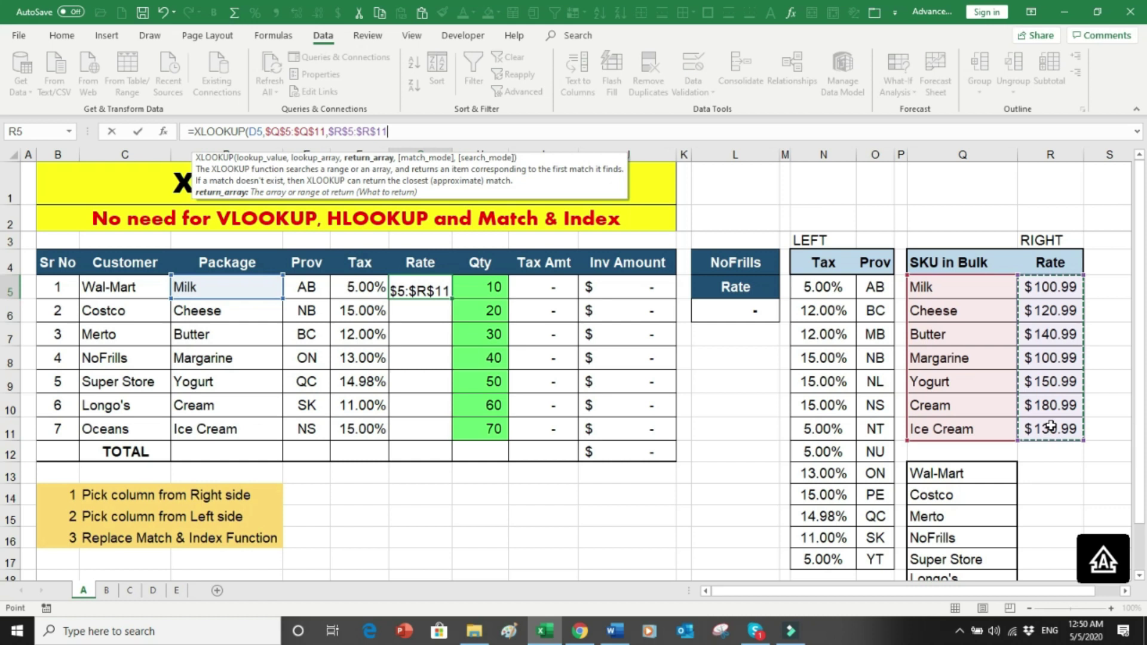
{"action": "type", "text": ")"}
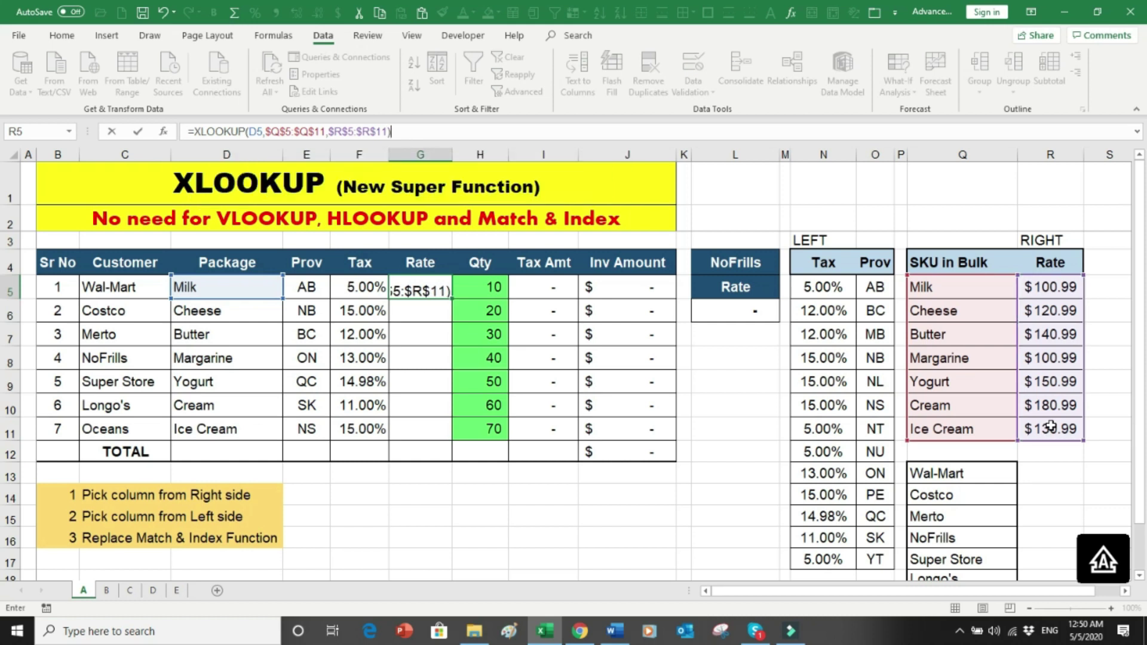
{"action": "key", "text": "Return"}
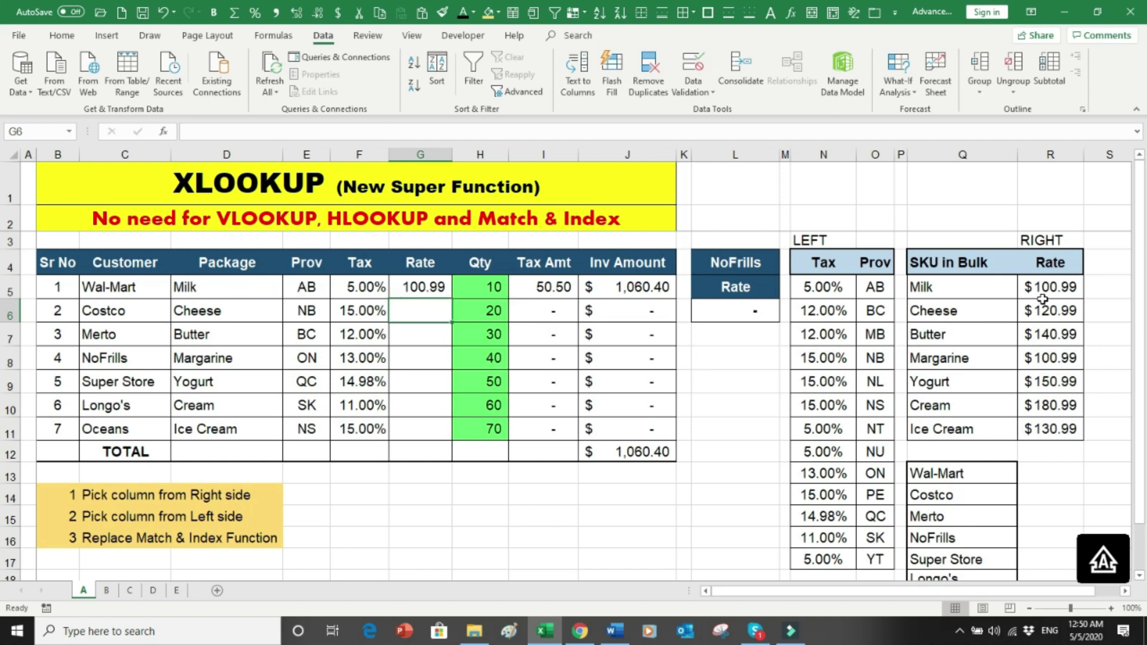
{"action": "left_click", "coordinate": [424, 291]}
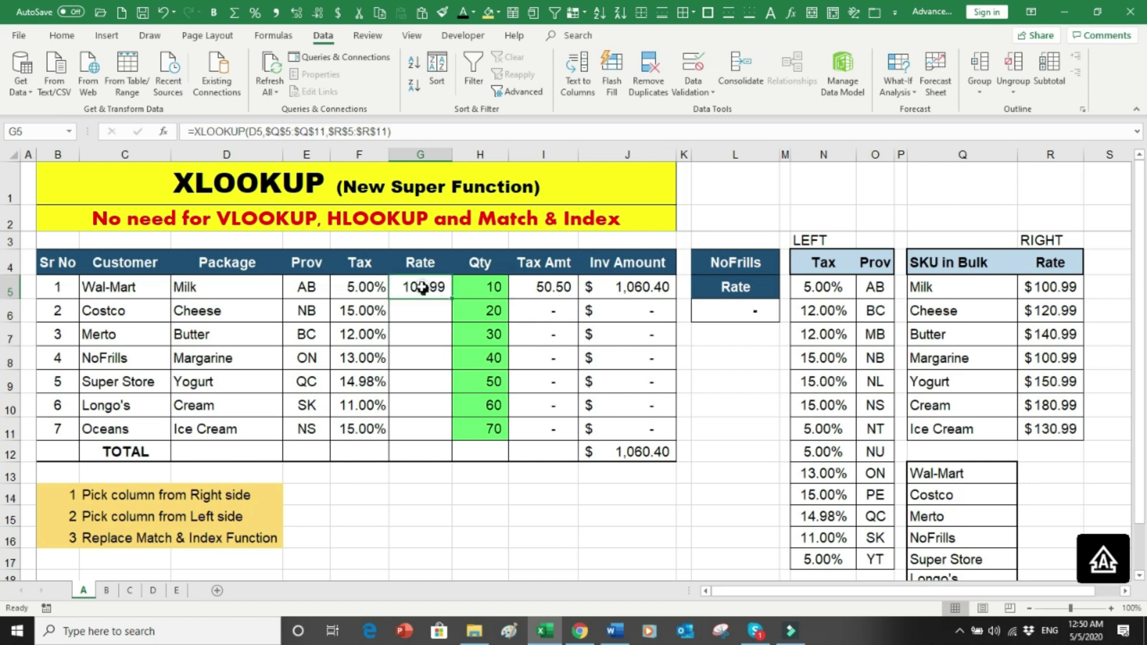
{"action": "left_click_drag", "start_coordinate": [458, 302], "coordinate": [447, 439]}
Replace the quantities in H5:H11 with 2, 4, 6, 8, 10, 12 and 14
{"action": "left_click", "coordinate": [485, 290]}
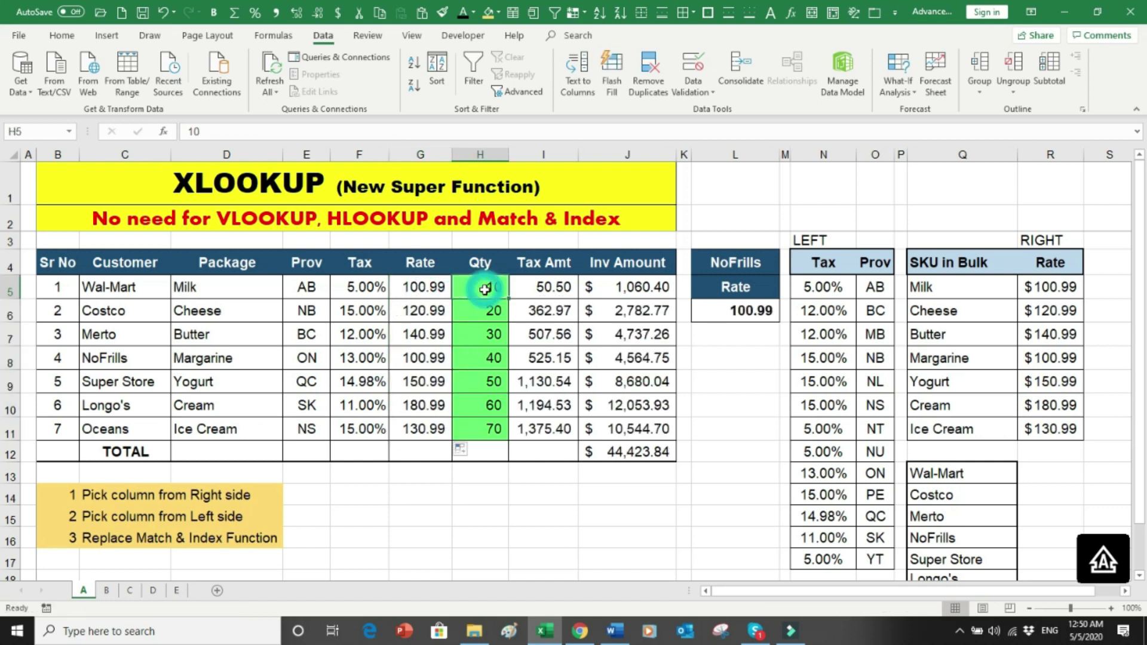
{"action": "type", "text": "2"}
{"action": "key", "text": "Return"}
{"action": "type", "text": "4"}
{"action": "key", "text": "Return"}
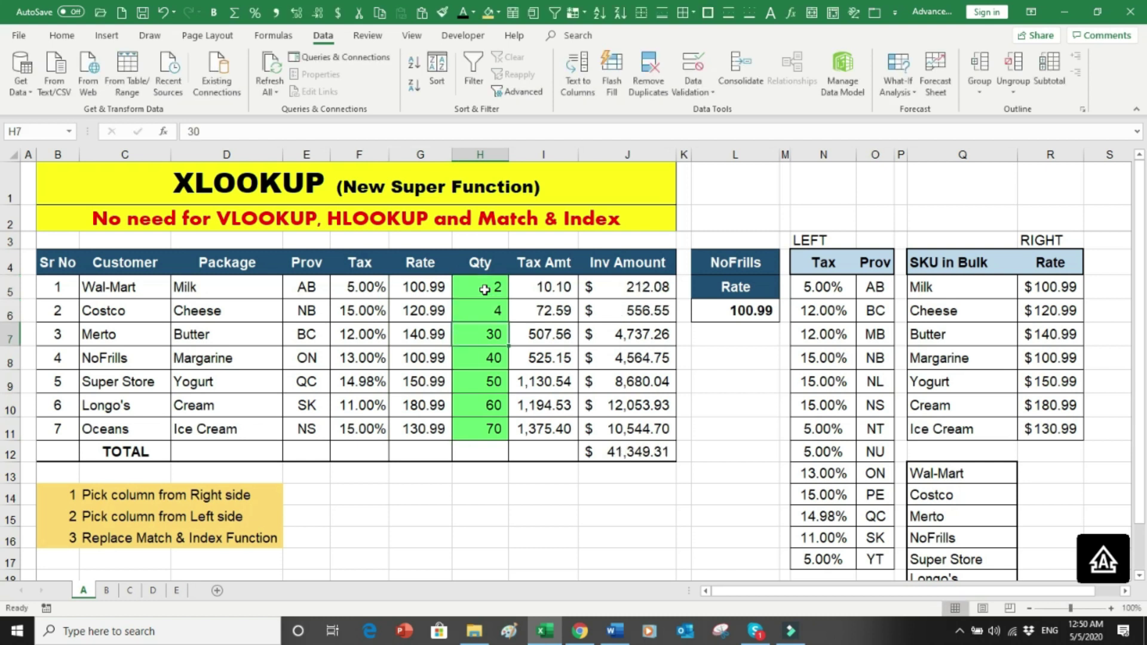
{"action": "type", "text": "6"}
{"action": "key", "text": "Return"}
{"action": "type", "text": "8"}
{"action": "key", "text": "Return"}
{"action": "type", "text": "1"}
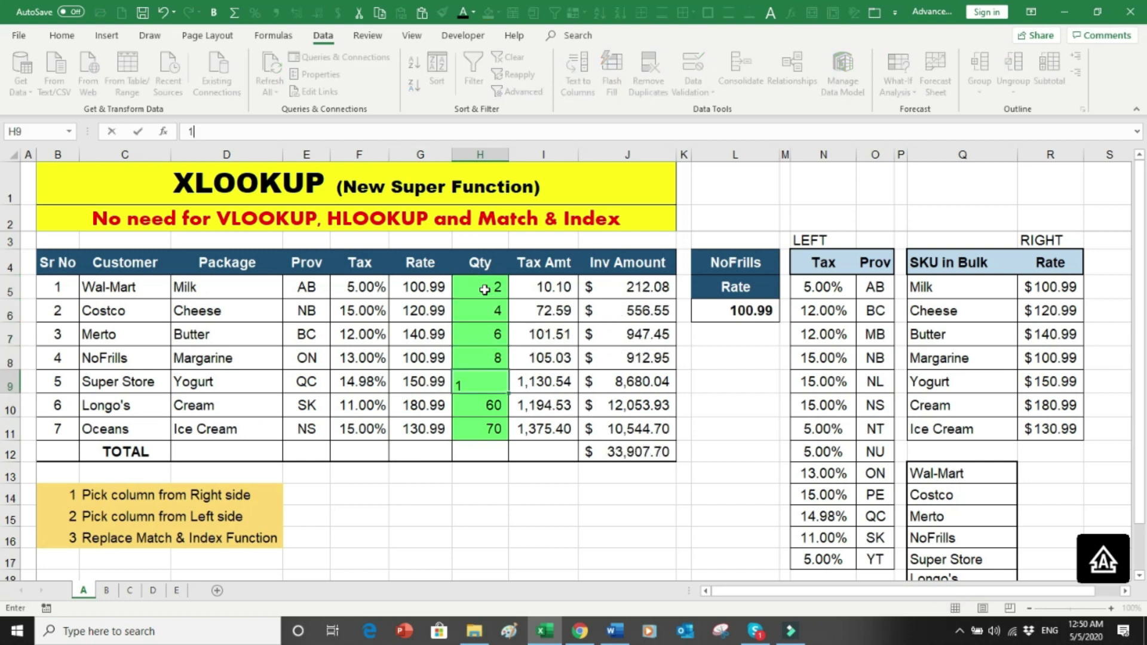
{"action": "type", "text": "0"}
{"action": "key", "text": "Return"}
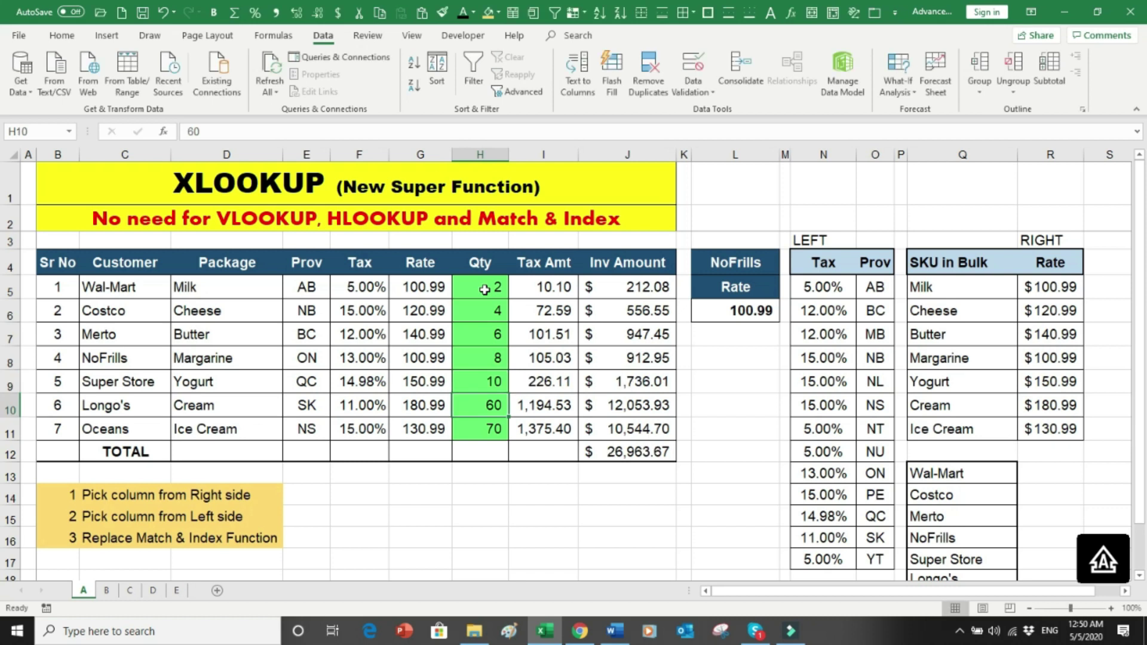
{"action": "type", "text": "12"}
{"action": "key", "text": "Return"}
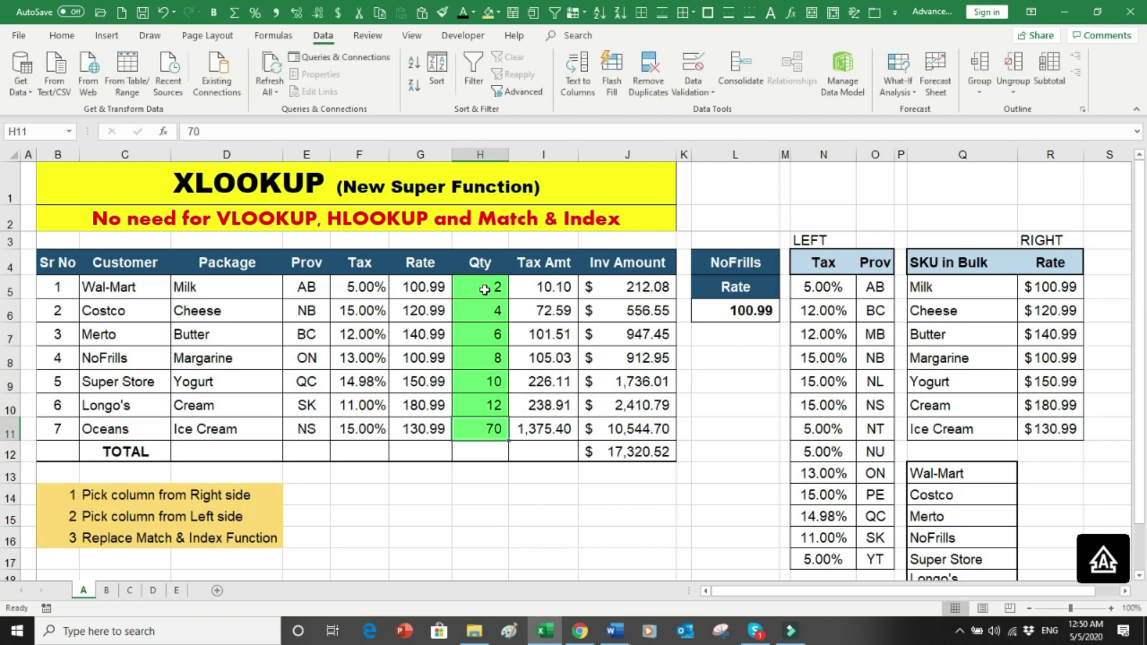
{"action": "type", "text": "14"}
{"action": "key", "text": "Return"}
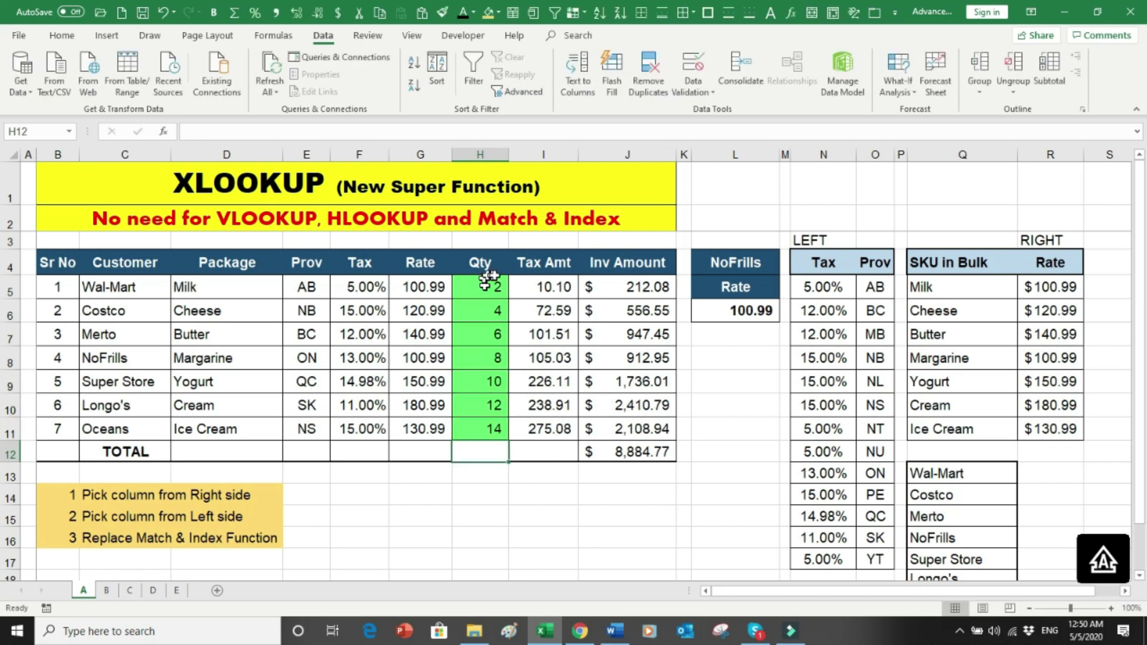
Review the Tax Amt formula in I5, the Inv Amount formula in J5 and the first two notes below the invoice table
{"action": "left_click", "coordinate": [550, 287]}
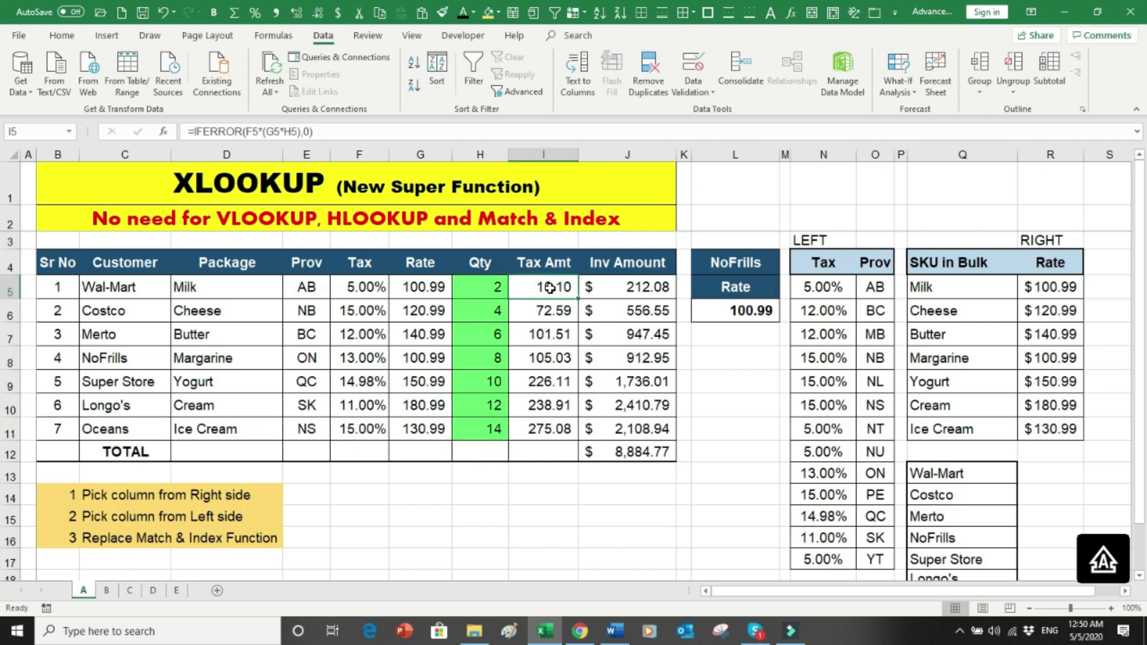
{"action": "double_click", "coordinate": [550, 288]}
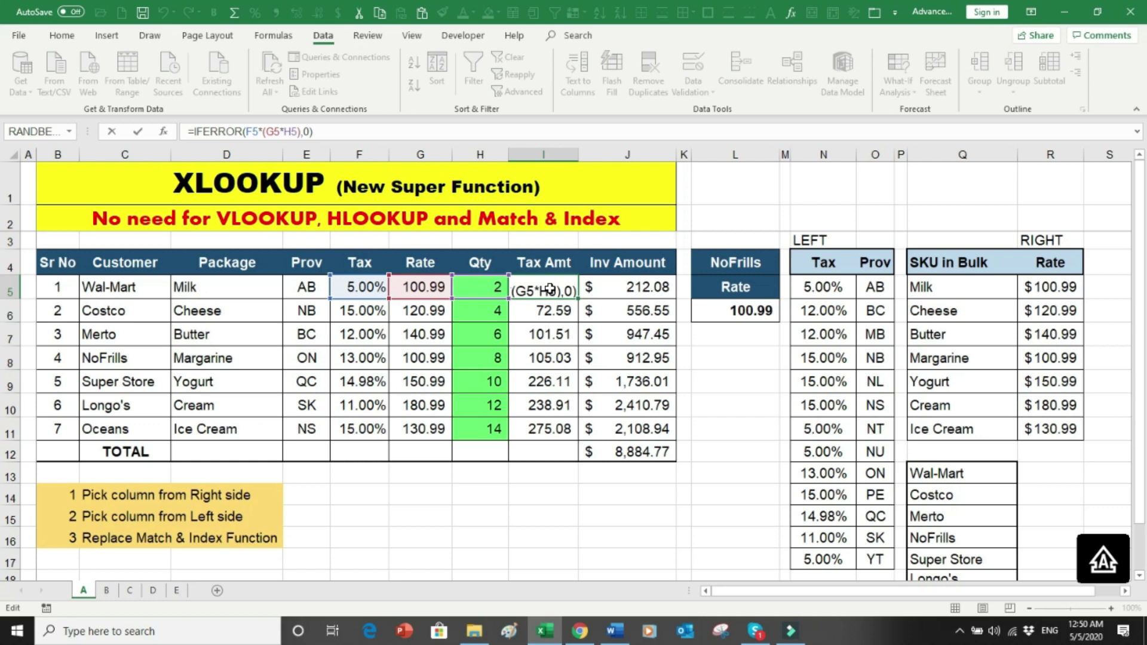
{"action": "key", "text": "Escape"}
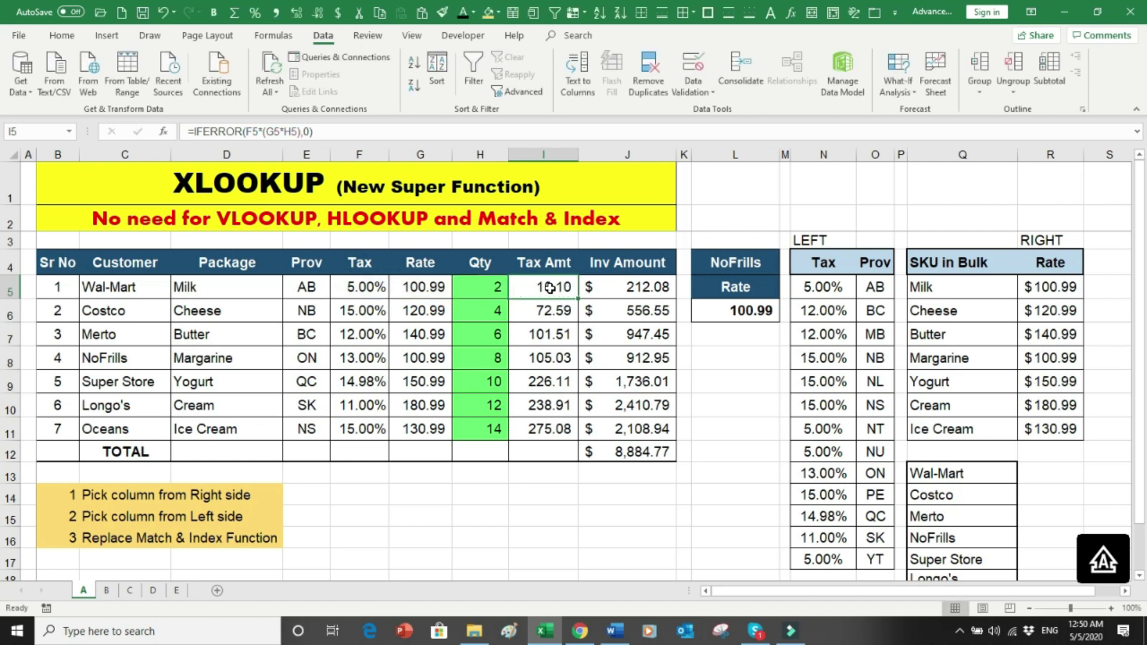
{"action": "left_click", "coordinate": [610, 291]}
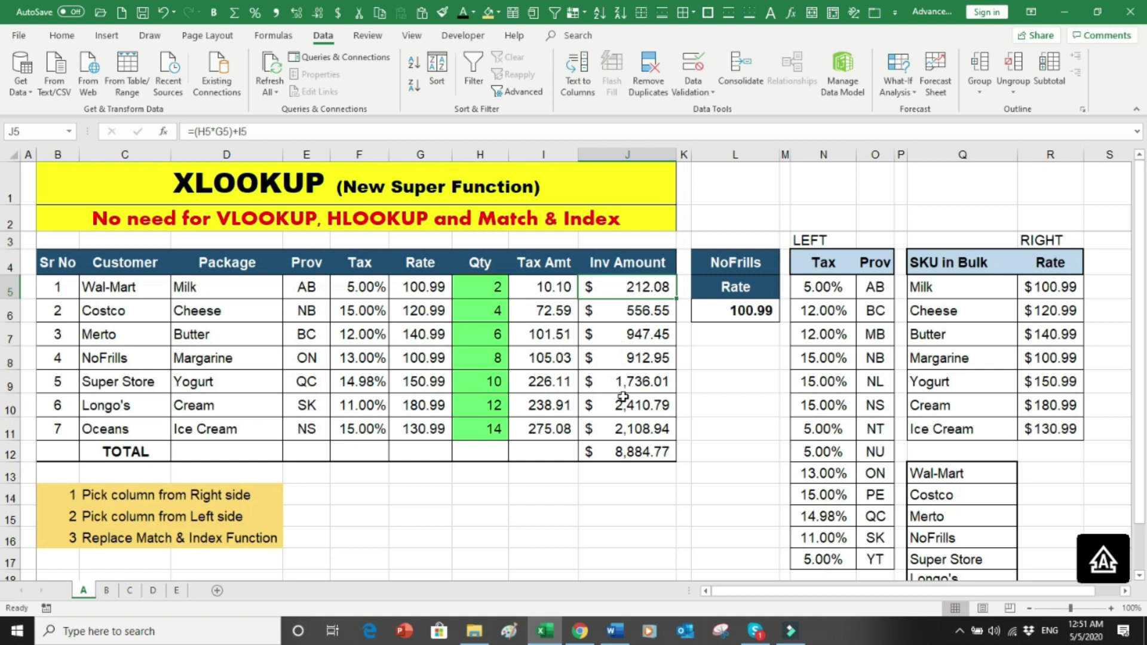
{"action": "left_click_drag", "start_coordinate": [30, 488], "coordinate": [347, 510]}
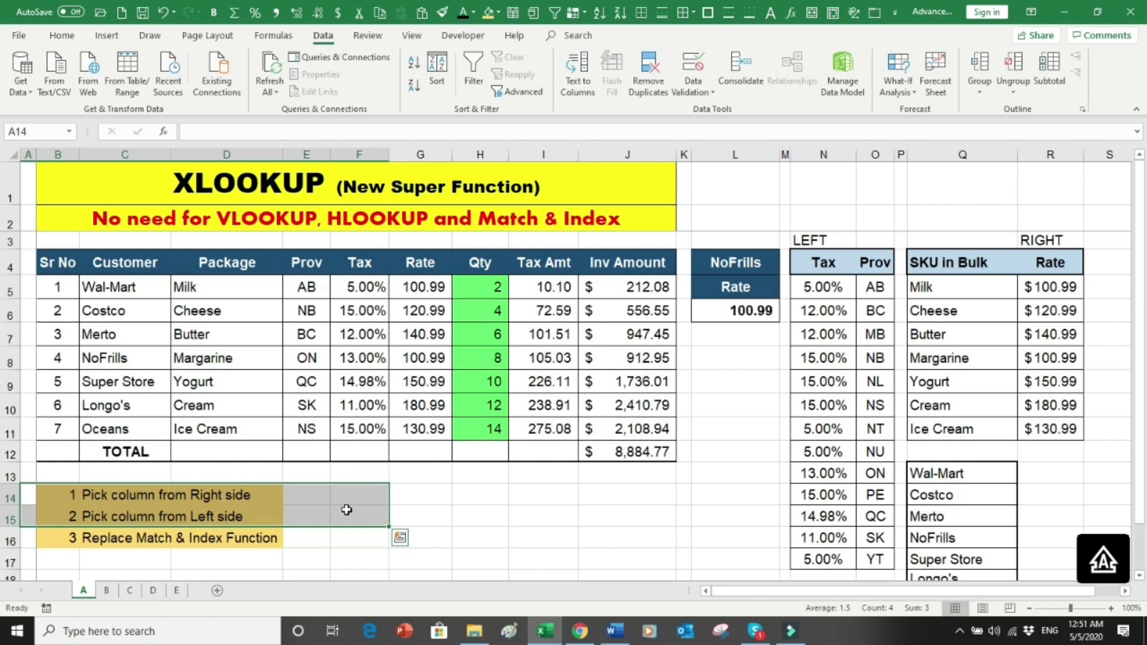
Overwrite the nested lookup formula in L6 with 0
{"action": "left_click", "coordinate": [720, 313]}
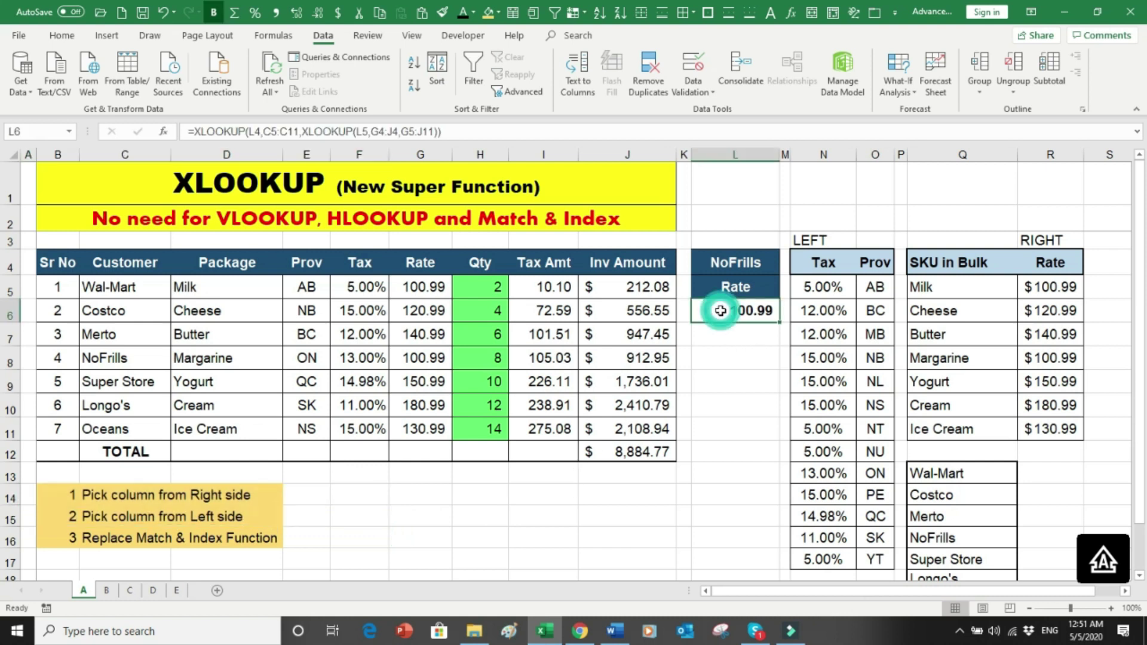
{"action": "type", "text": "0"}
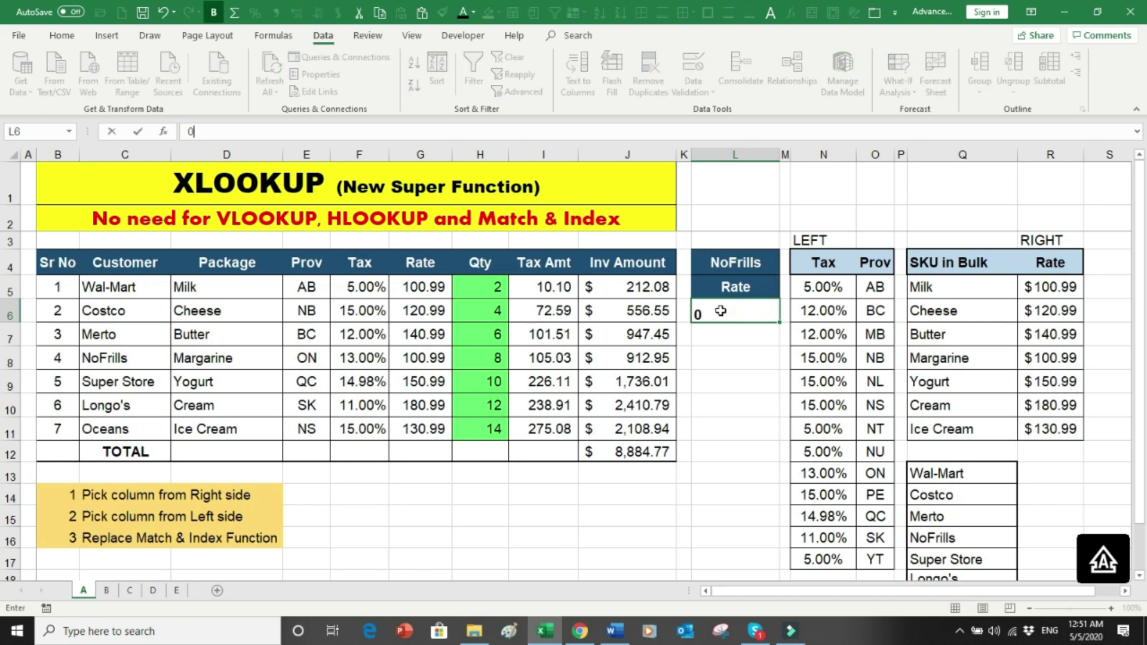
{"action": "key", "text": "Return"}
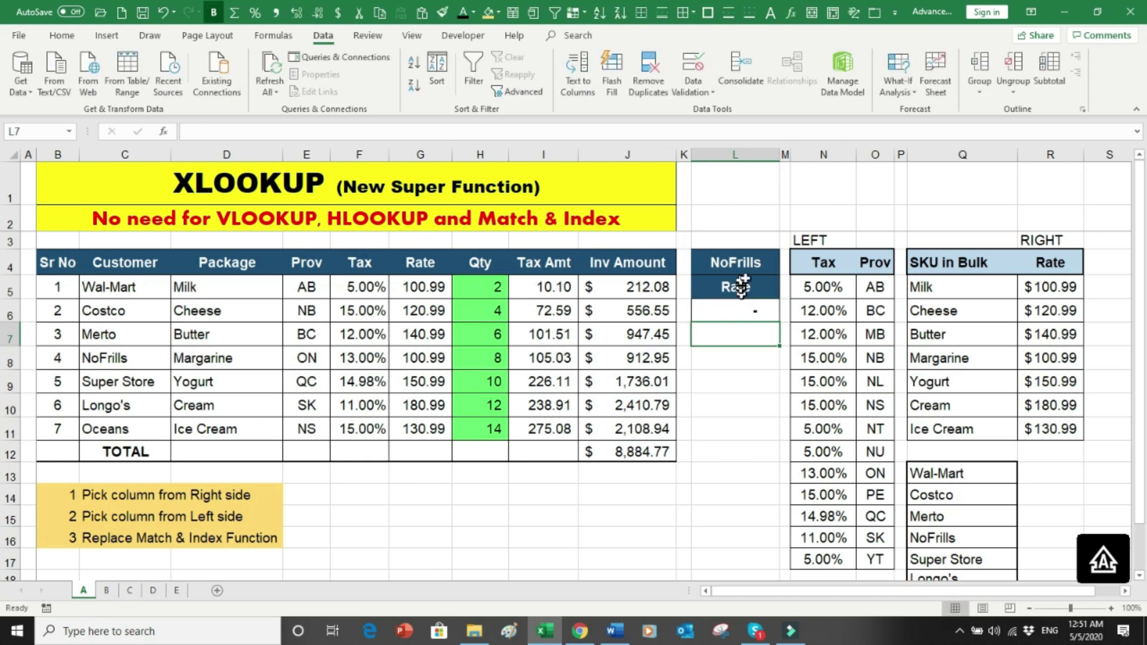
Choose Merto as the customer in L4 and Inv Amount as the field in L5
{"action": "left_click", "coordinate": [756, 268]}
{"action": "left_click", "coordinate": [786, 267]}
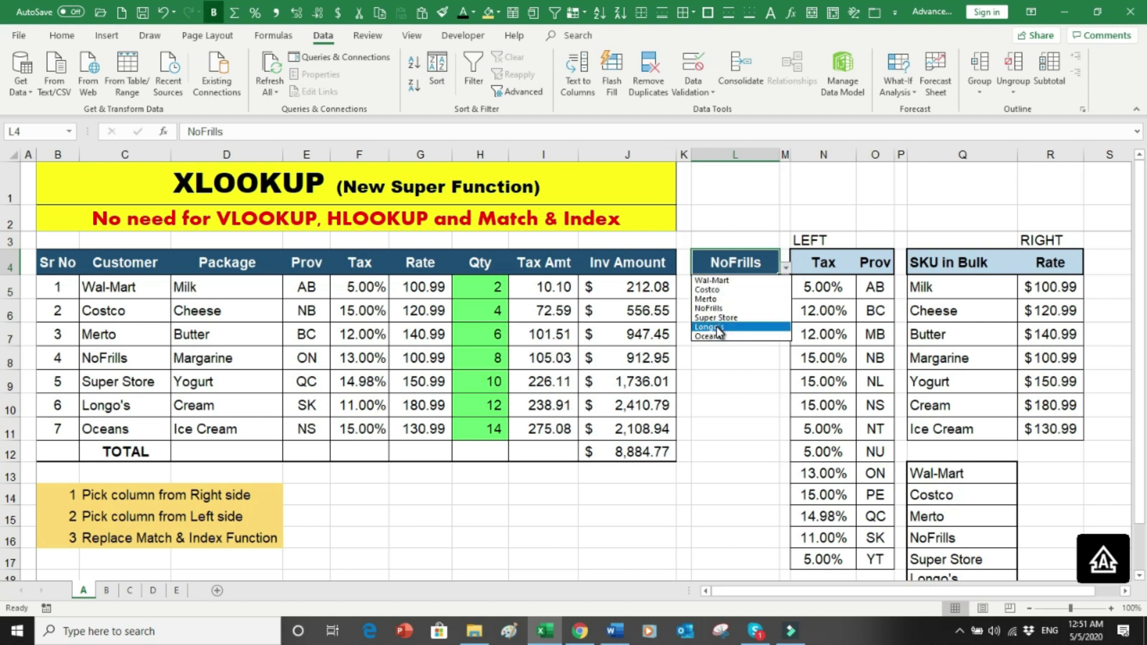
{"action": "left_click", "coordinate": [713, 299]}
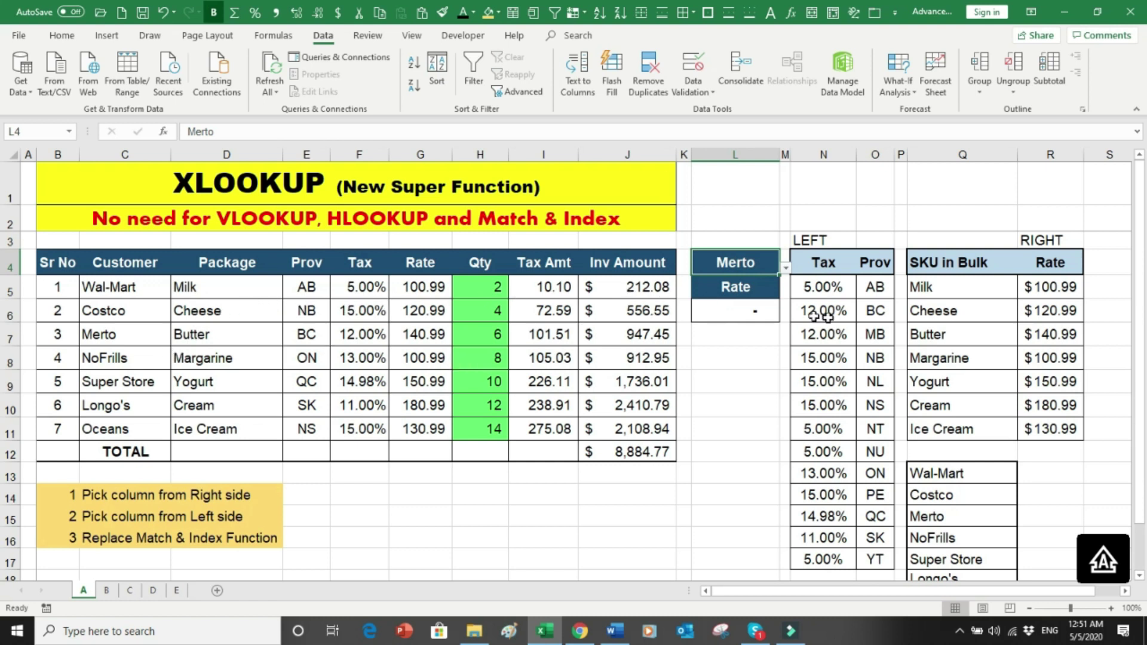
{"action": "left_click", "coordinate": [770, 287]}
{"action": "left_click", "coordinate": [787, 292]}
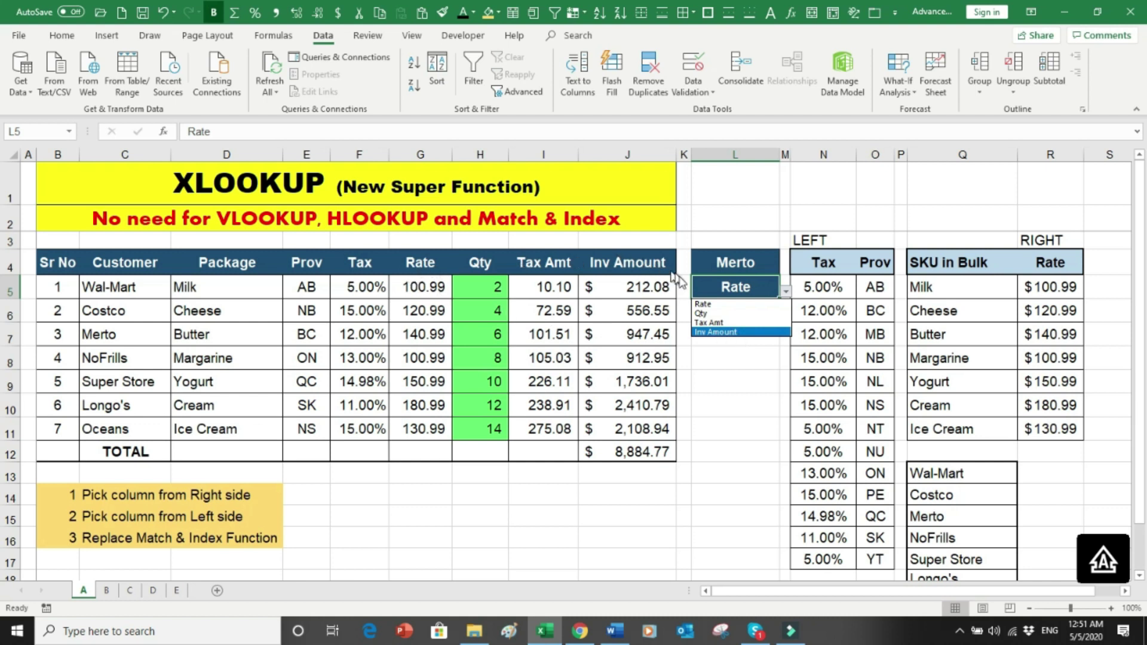
{"action": "left_click", "coordinate": [709, 333]}
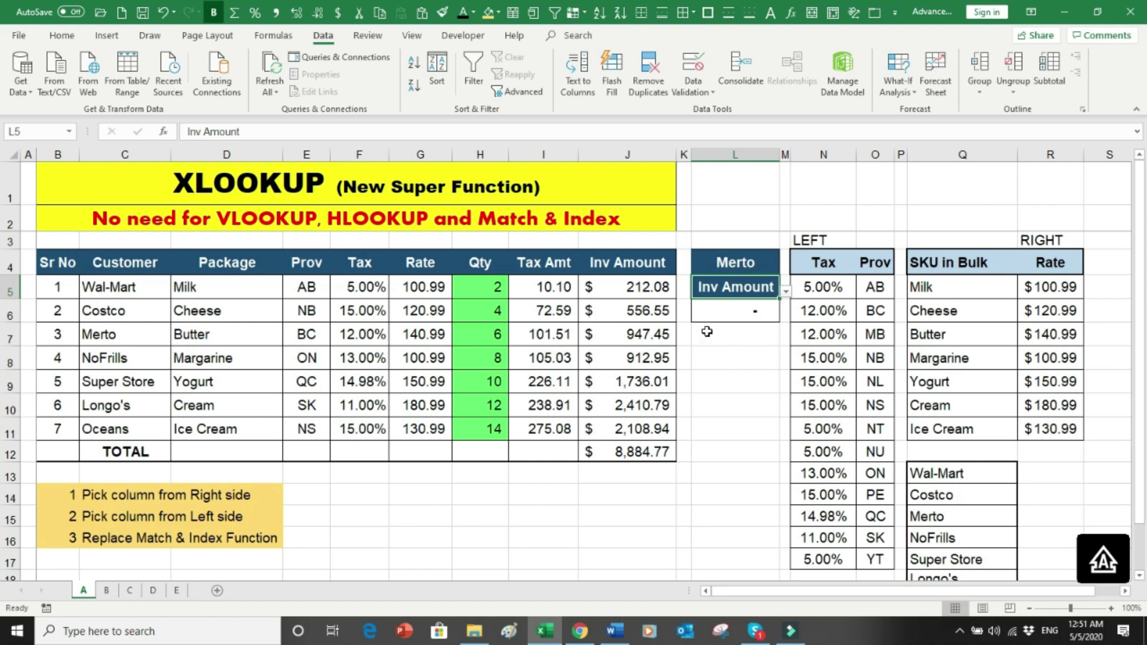
Start an XLOOKUP formula in L6 that looks up the customer in L4 within C5:C11
{"action": "left_click", "coordinate": [720, 317]}
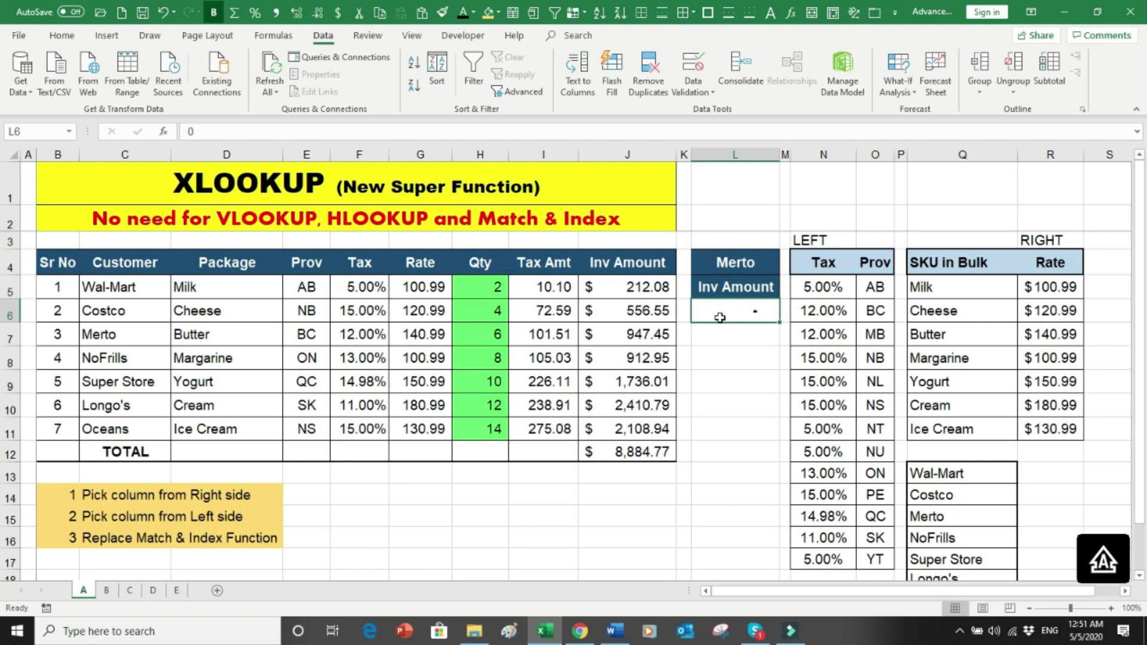
{"action": "type", "text": "=XLOOK"}
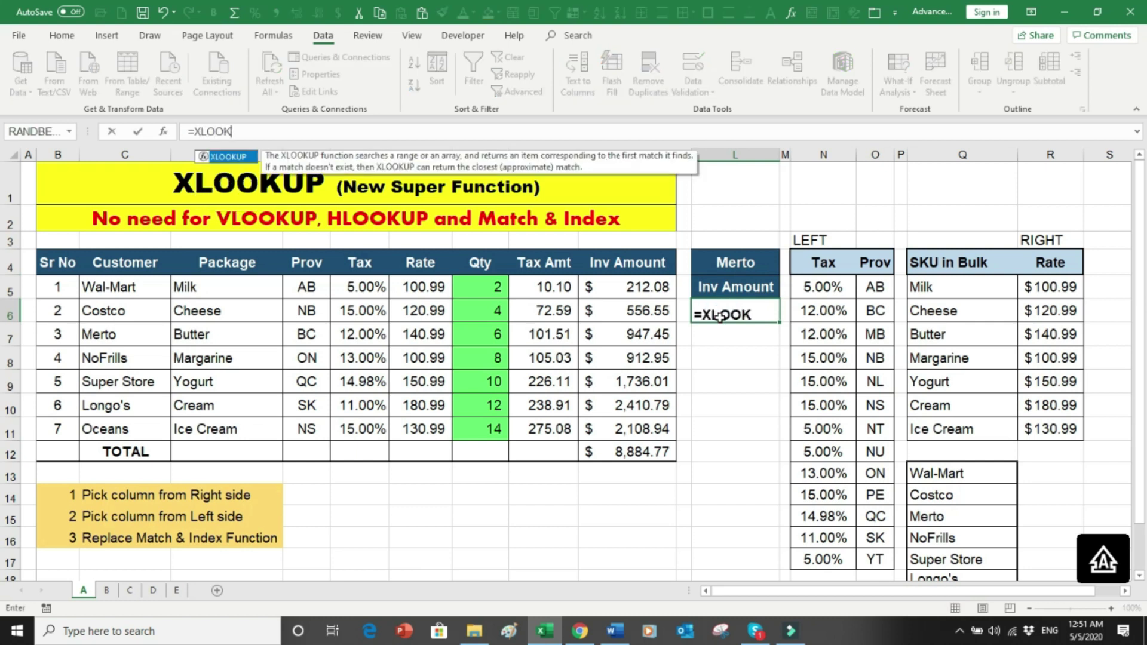
{"action": "type", "text": "UP("}
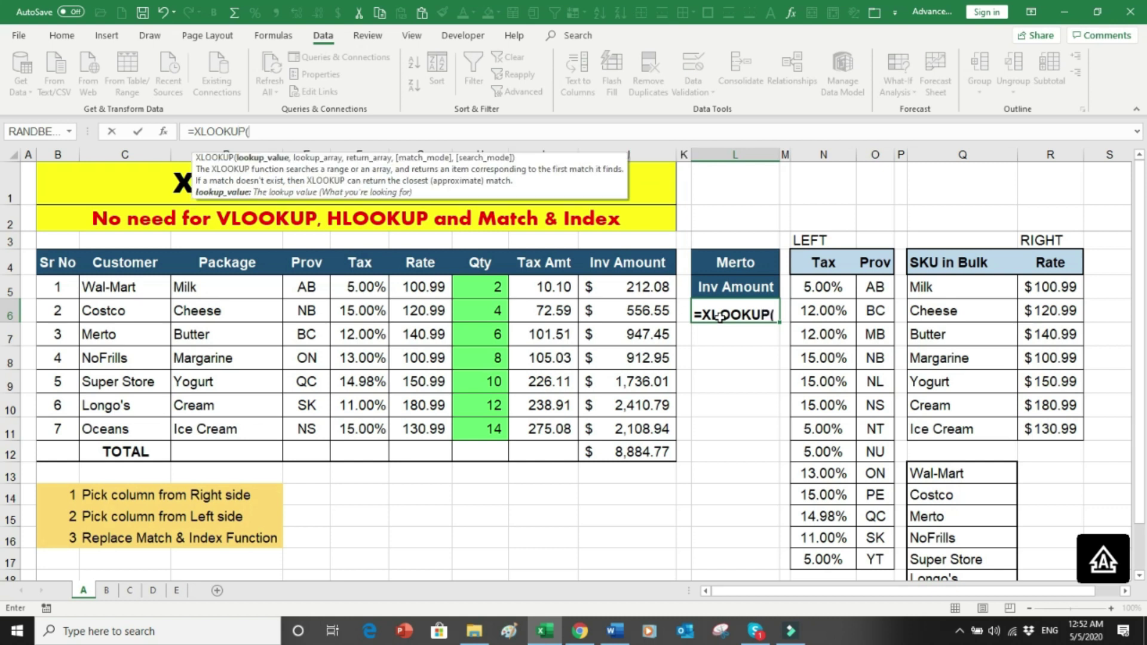
{"action": "left_click", "coordinate": [753, 266]}
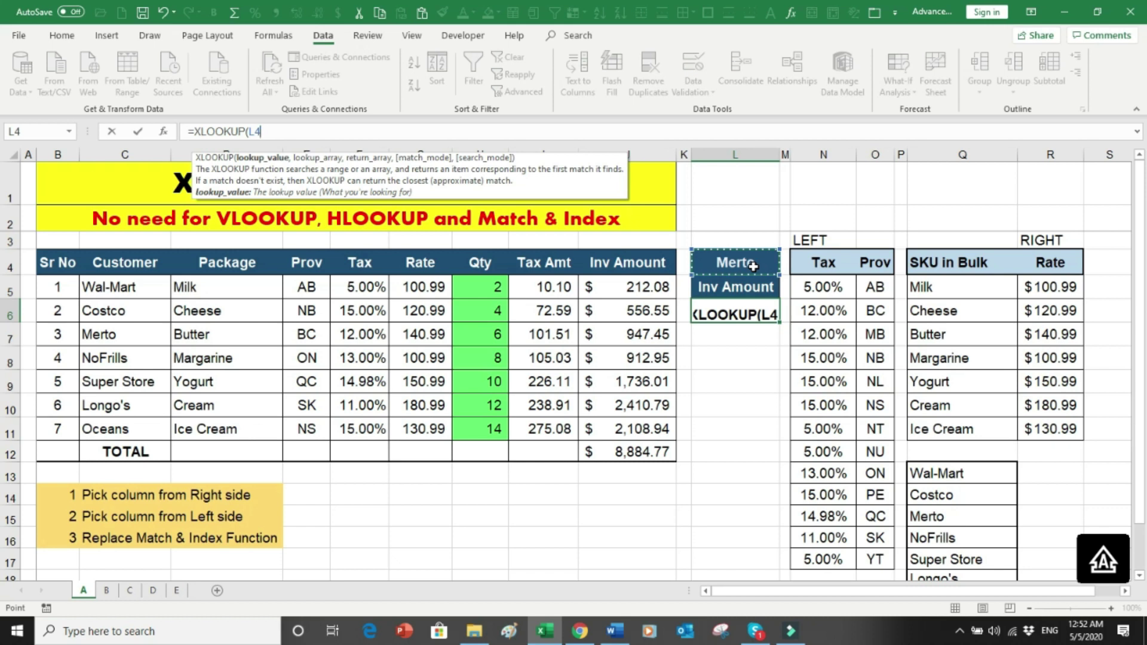
{"action": "type", "text": ","}
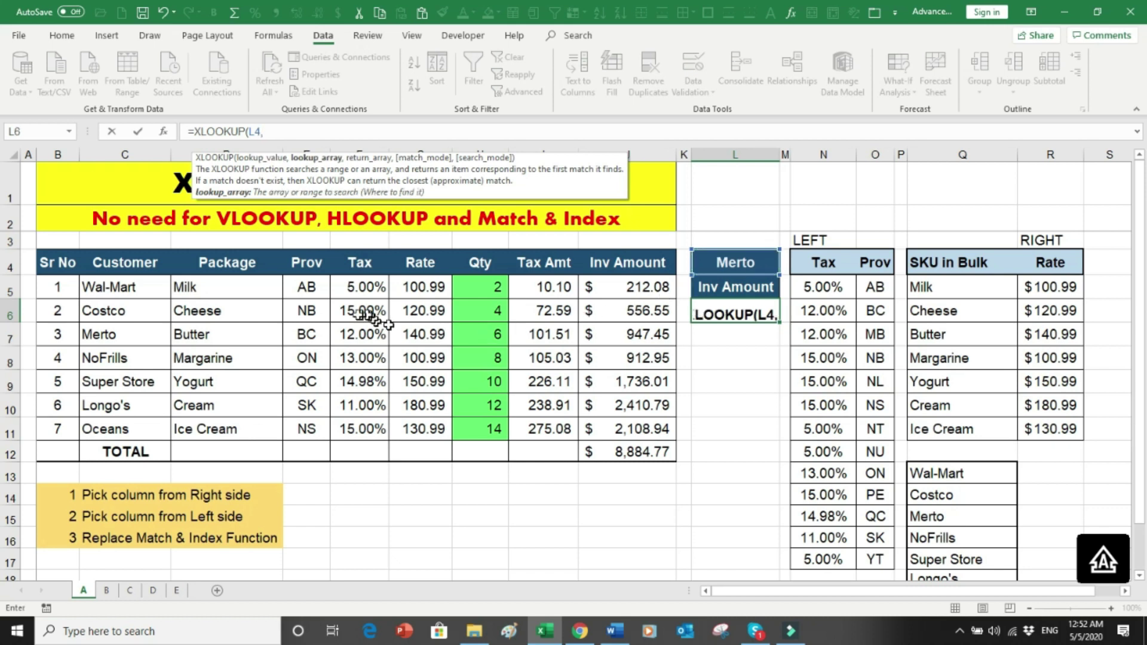
{"action": "left_click_drag", "start_coordinate": [141, 288], "coordinate": [133, 425]}
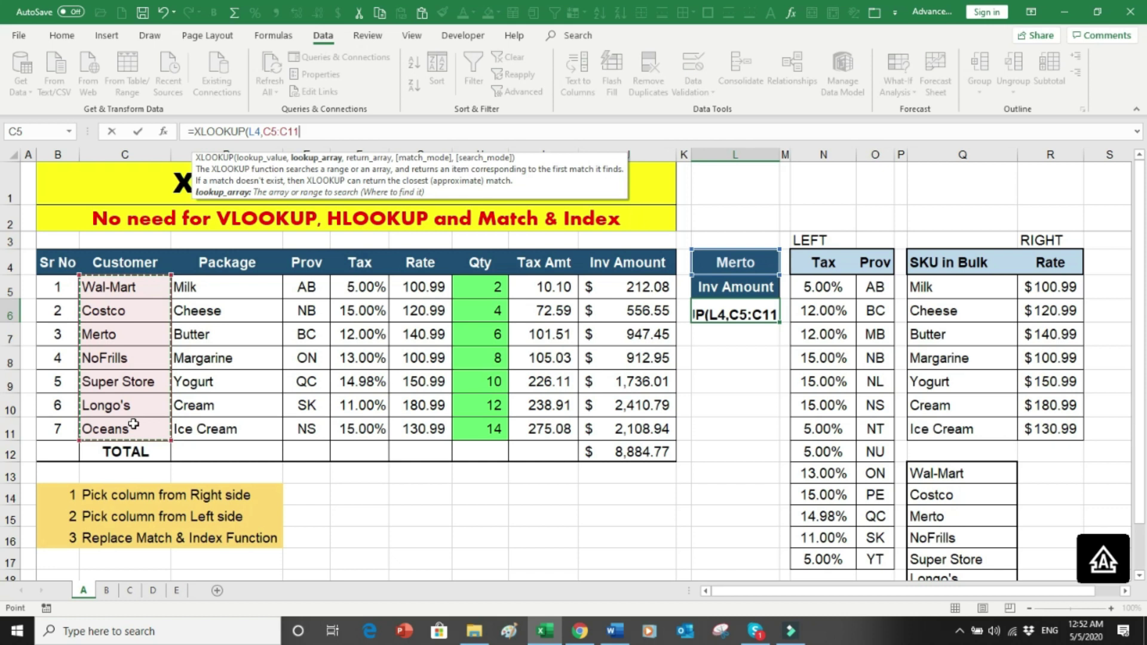
{"action": "type", "text": ","}
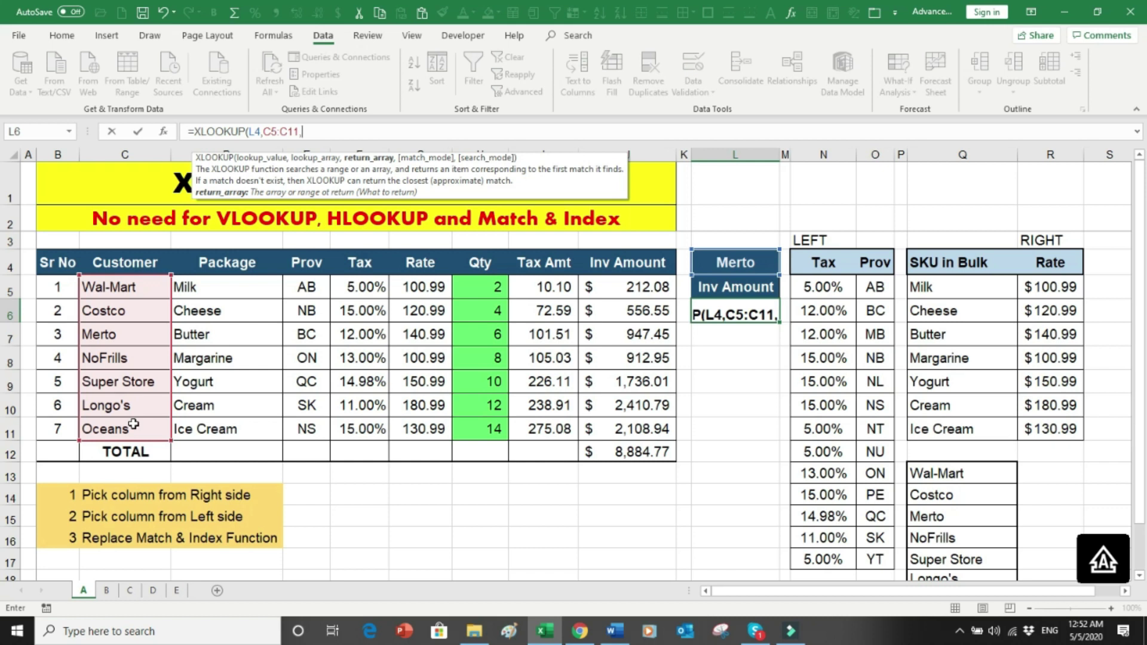
Complete the L6 formula with a nested XLOOKUP(L5,G4:J4,G5:J11) as the return array and enter it
{"action": "type", "text": "XLOOKUP"}
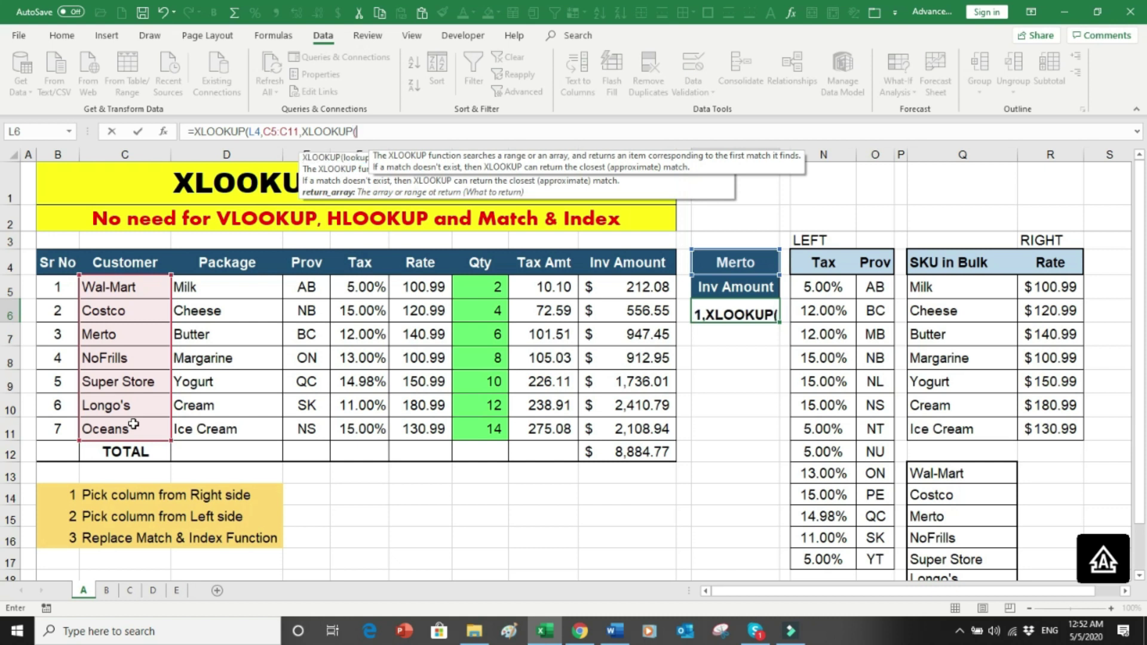
{"action": "type", "text": "("}
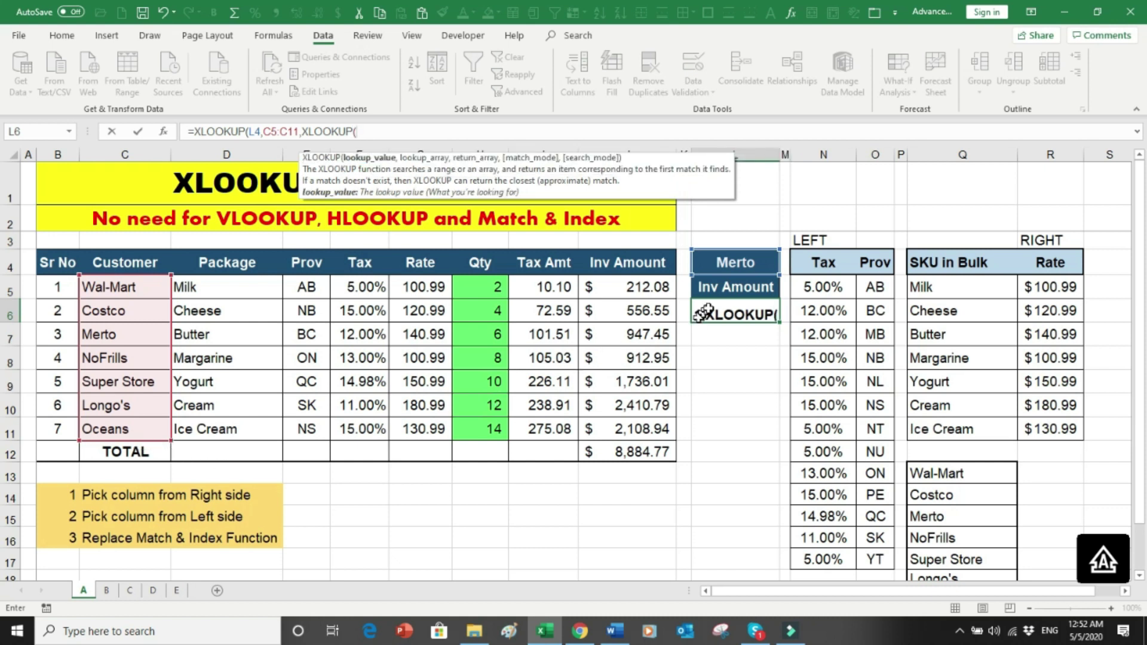
{"action": "left_click", "coordinate": [711, 291]}
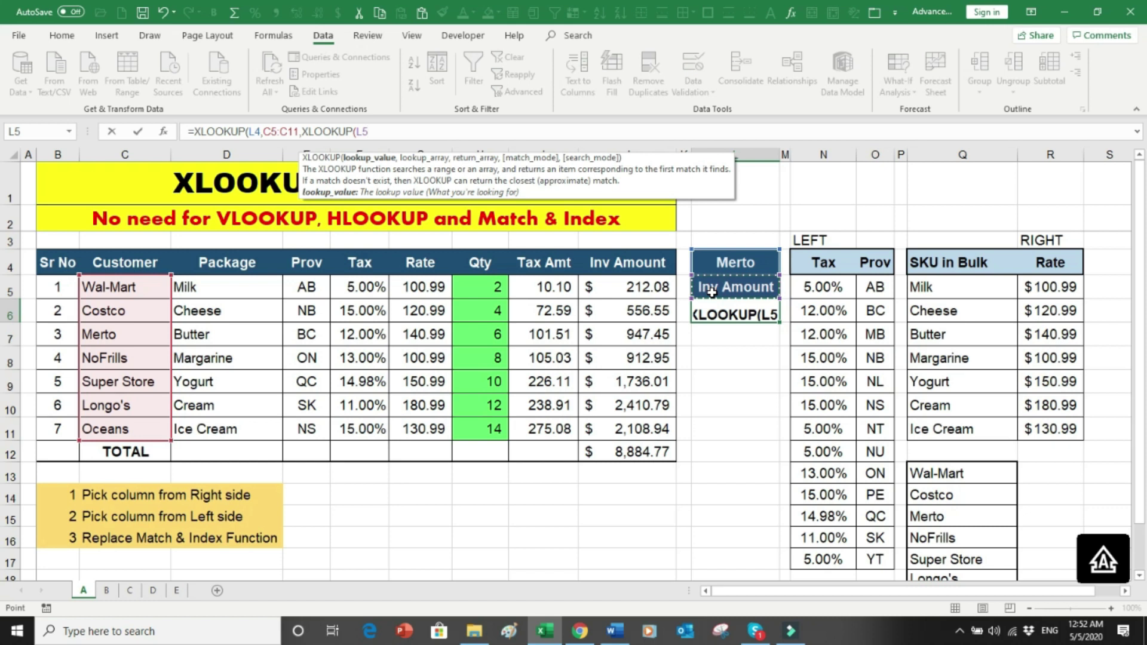
{"action": "type", "text": ","}
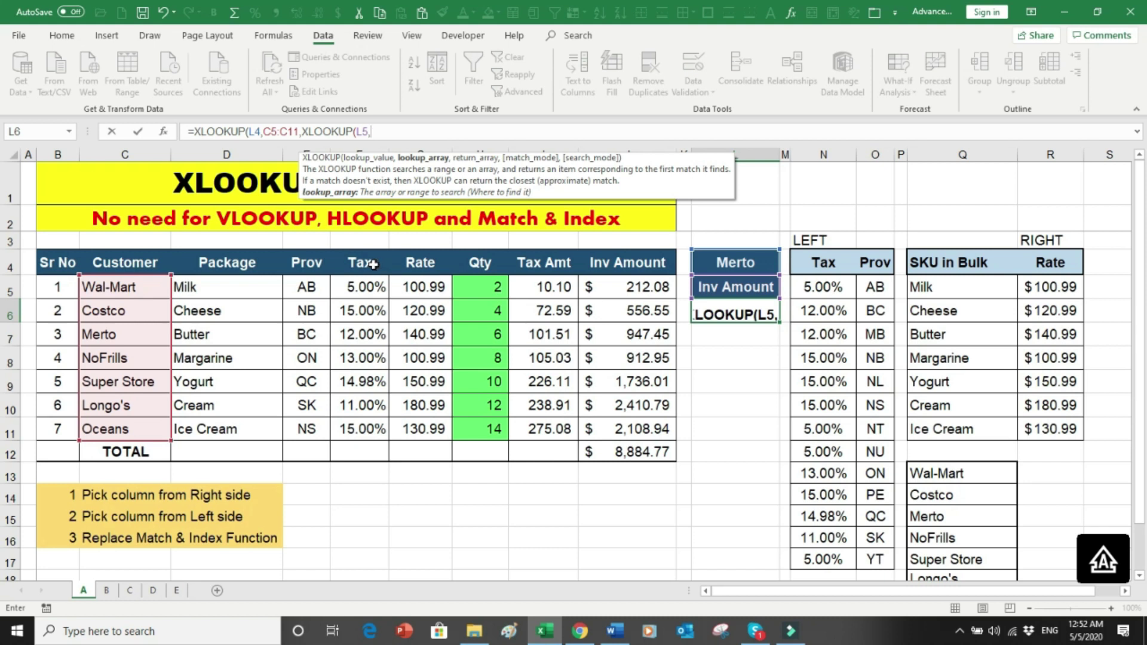
{"action": "left_click_drag", "start_coordinate": [412, 265], "coordinate": [605, 266]}
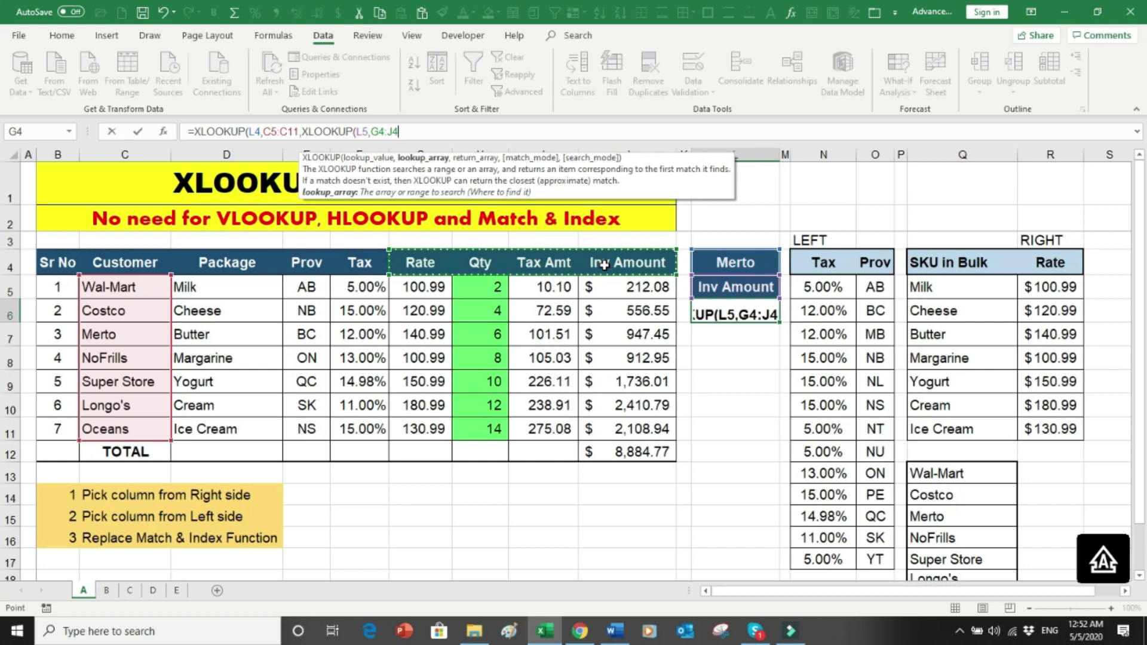
{"action": "left_click_drag", "start_coordinate": [604, 265], "coordinate": [604, 265]}
{"action": "type", "text": ","}
{"action": "left_click", "coordinate": [424, 287]}
{"action": "left_click_drag", "start_coordinate": [424, 287], "coordinate": [631, 424]}
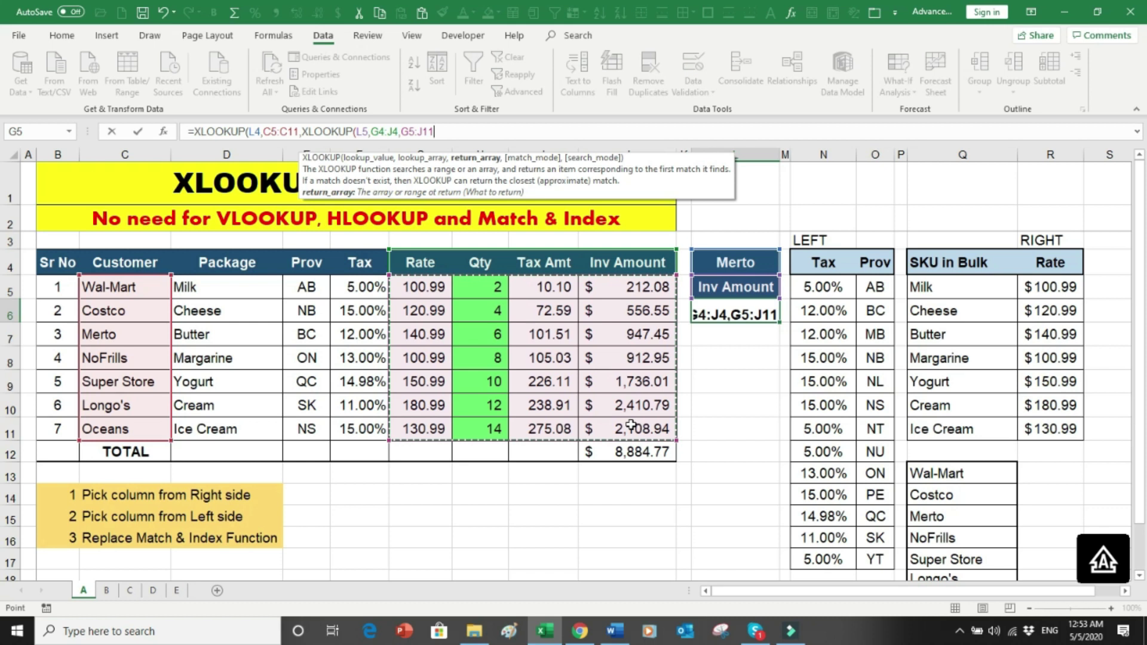
{"action": "type", "text": "))"}
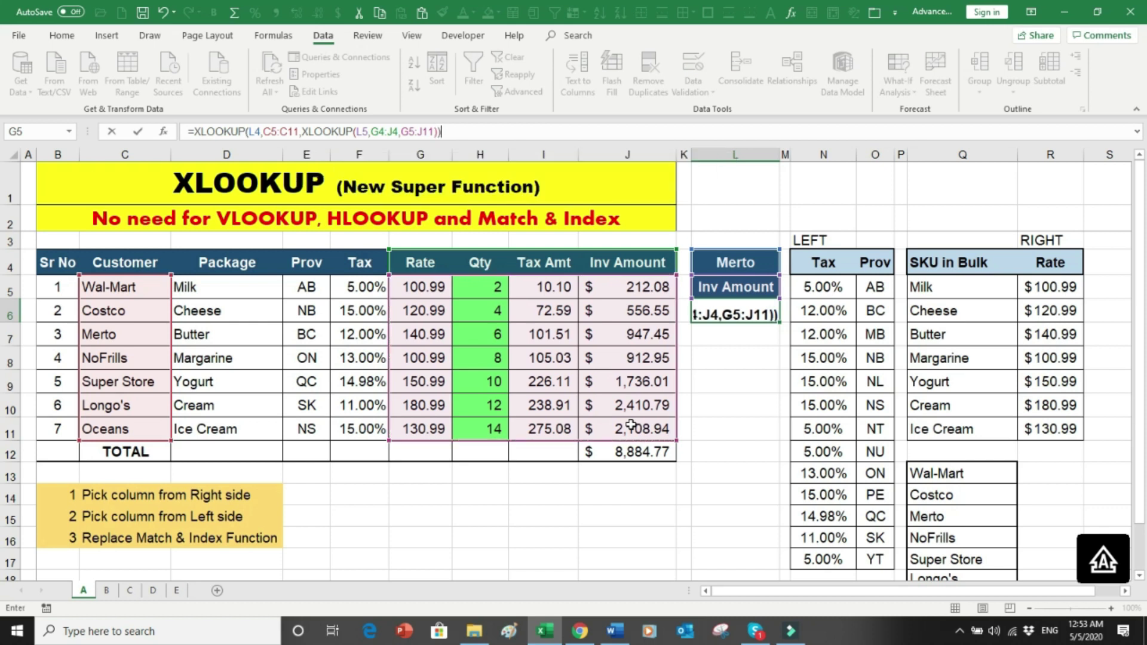
{"action": "key", "text": "Return"}
{"action": "key", "text": "Up"}
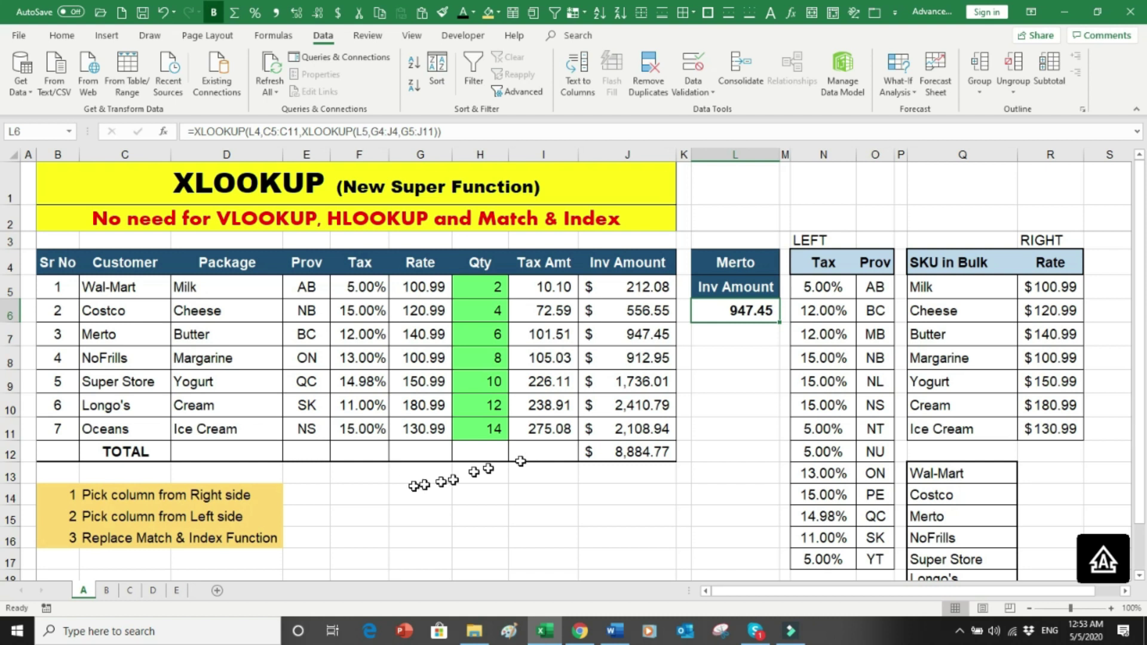
Check the Merto result against its invoice row, then test the lookup with Costco in L4 and Qty in L5
{"action": "left_click_drag", "start_coordinate": [149, 332], "coordinate": [639, 331]}
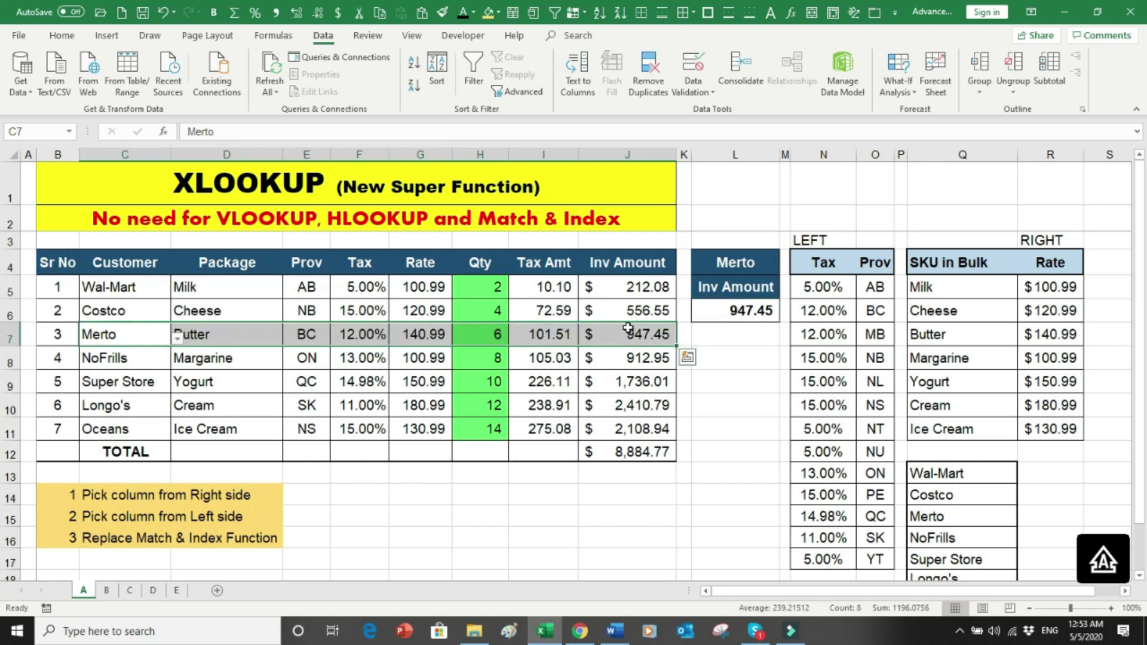
{"action": "left_click", "coordinate": [744, 263]}
{"action": "left_click", "coordinate": [785, 267]}
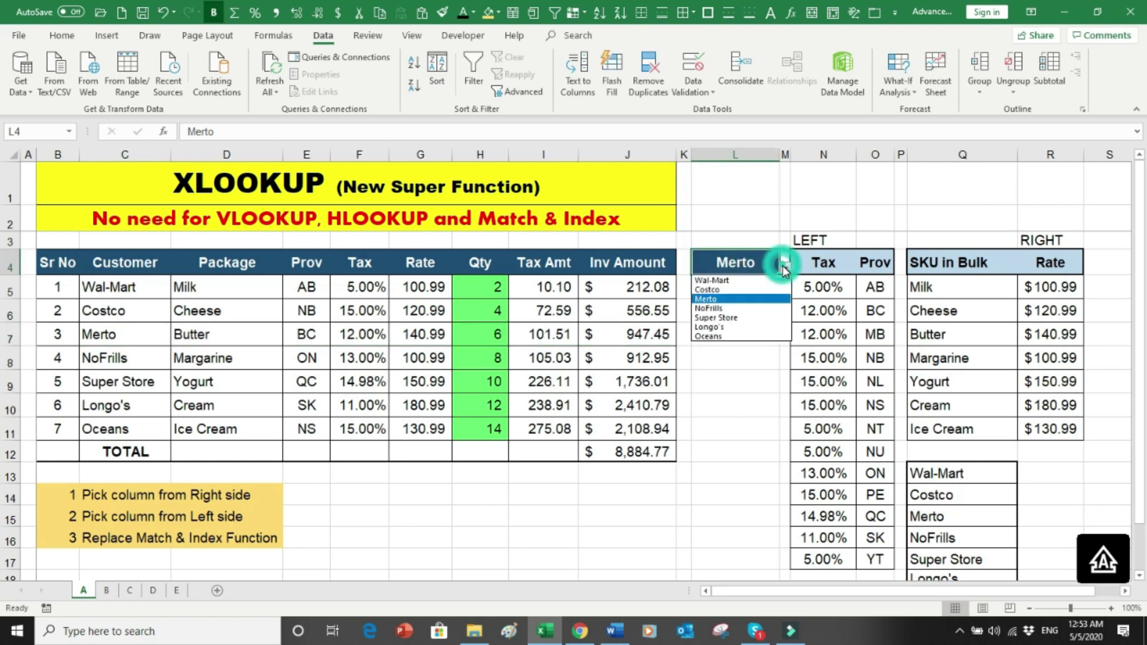
{"action": "left_click", "coordinate": [739, 291]}
{"action": "left_click", "coordinate": [734, 289]}
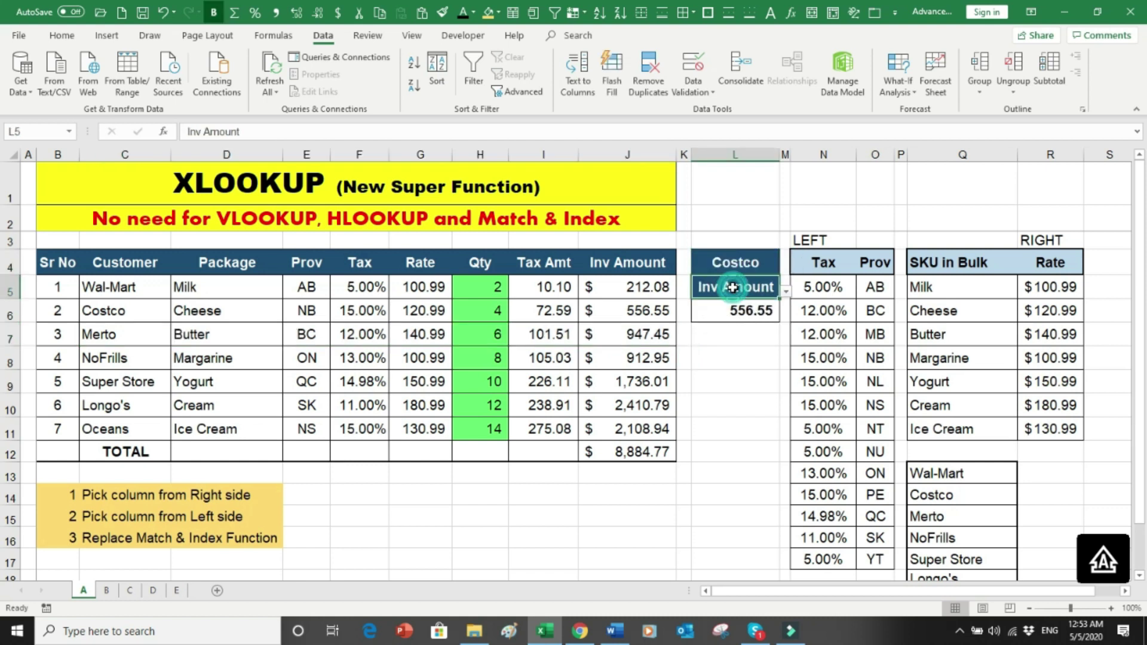
{"action": "left_click", "coordinate": [726, 313]}
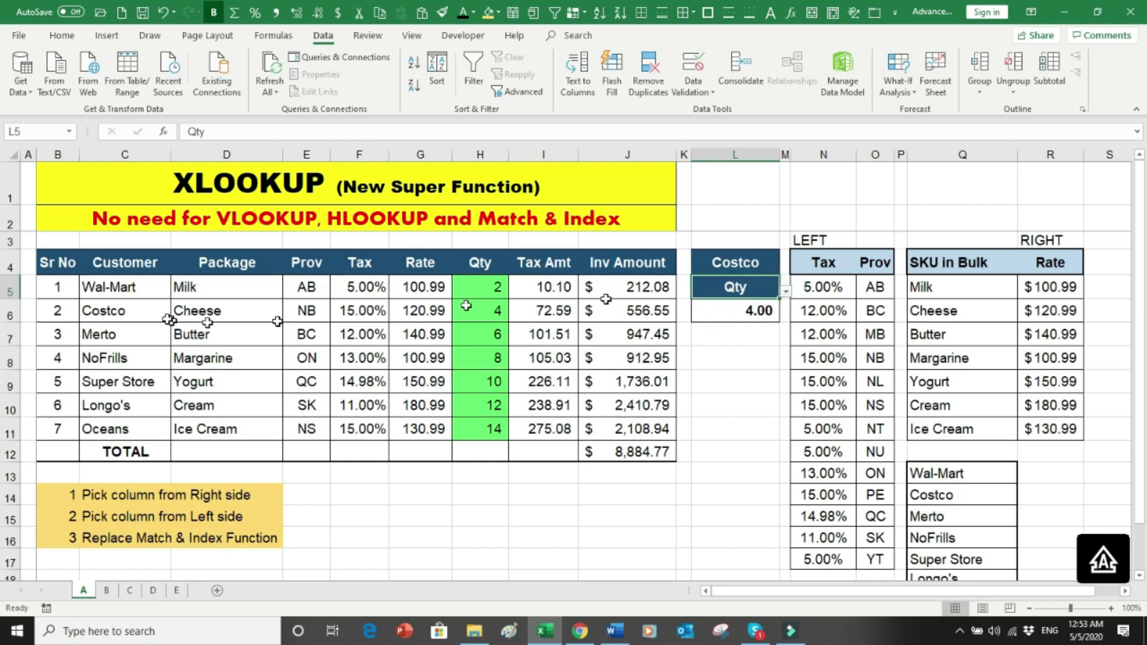
{"action": "left_click_drag", "start_coordinate": [95, 311], "coordinate": [465, 307]}
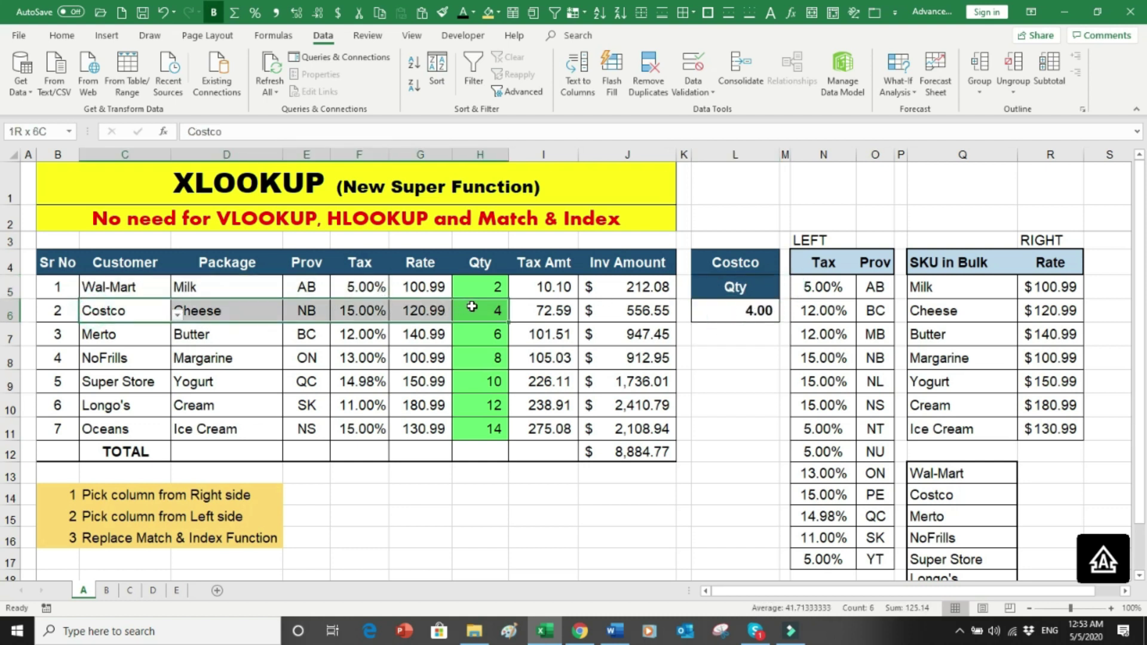
Choose Longo's as the customer in L4 and Inv Amount as the field in L5
{"action": "left_click", "coordinate": [755, 264]}
{"action": "left_click", "coordinate": [785, 268]}
{"action": "left_click", "coordinate": [741, 328]}
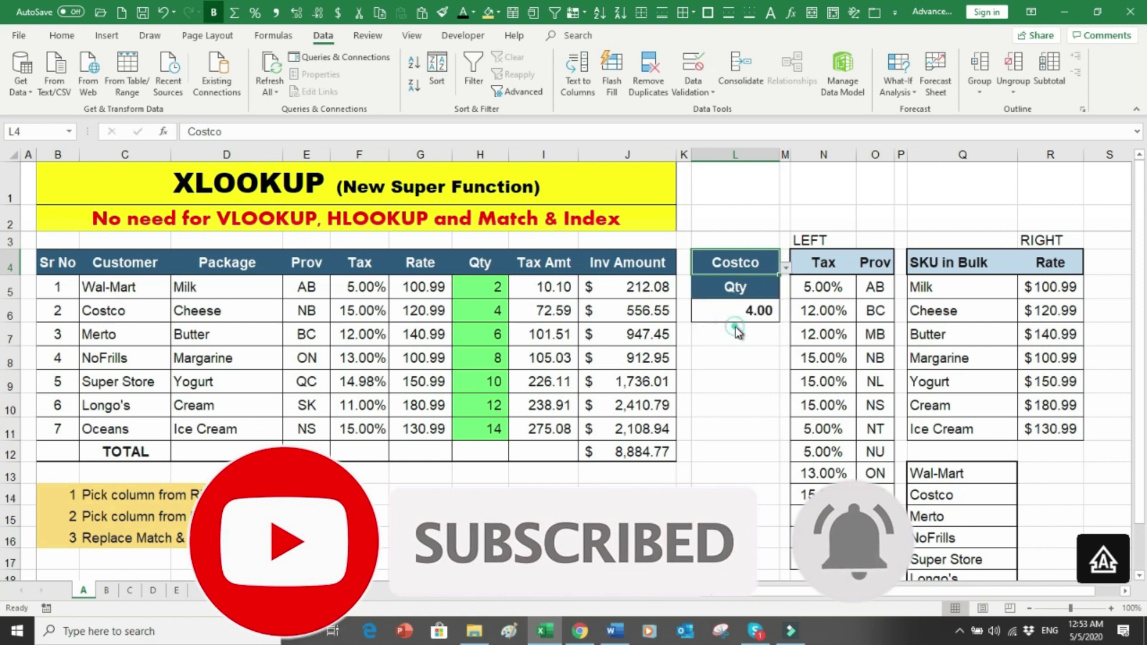
{"action": "left_click", "coordinate": [750, 287]}
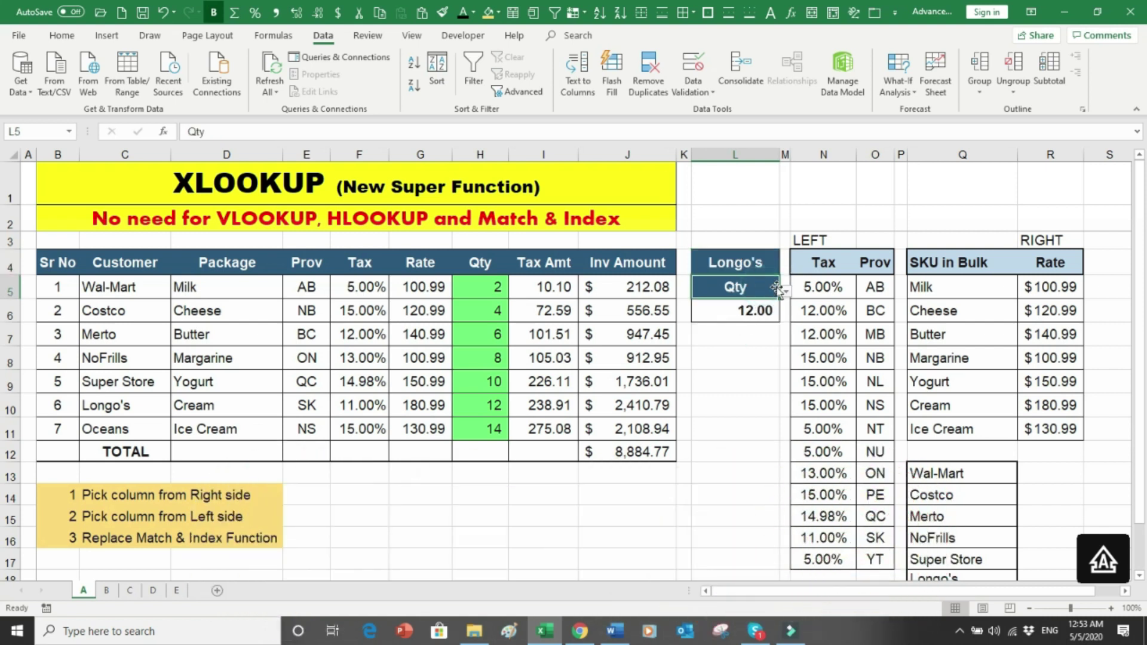
{"action": "left_click", "coordinate": [785, 292]}
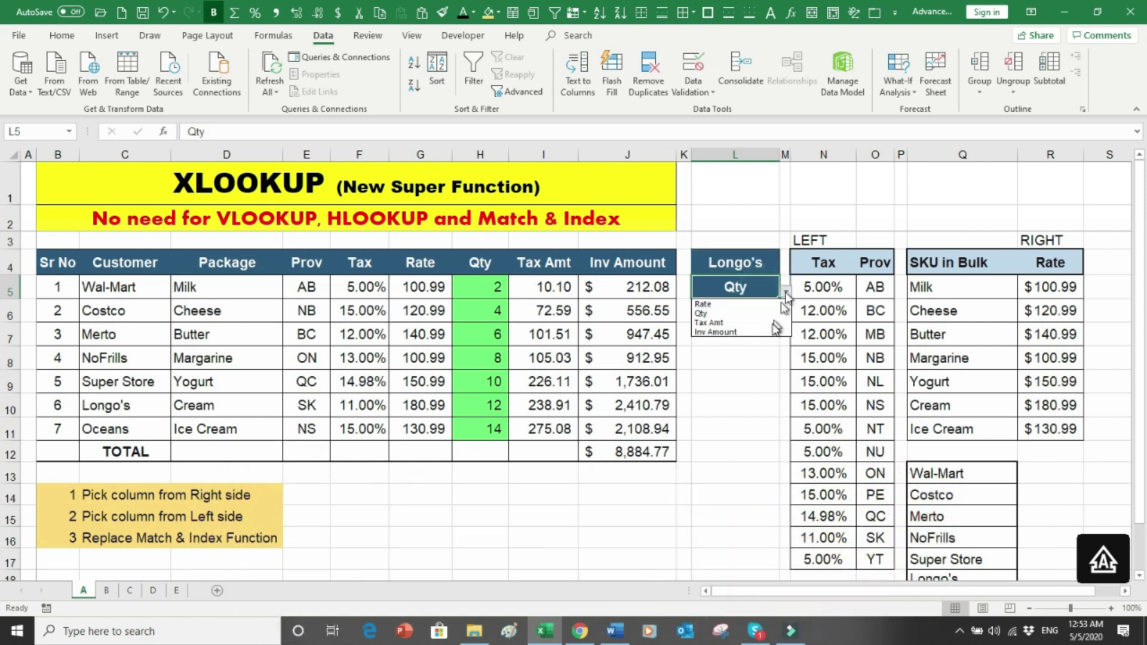
{"action": "left_click", "coordinate": [745, 340]}
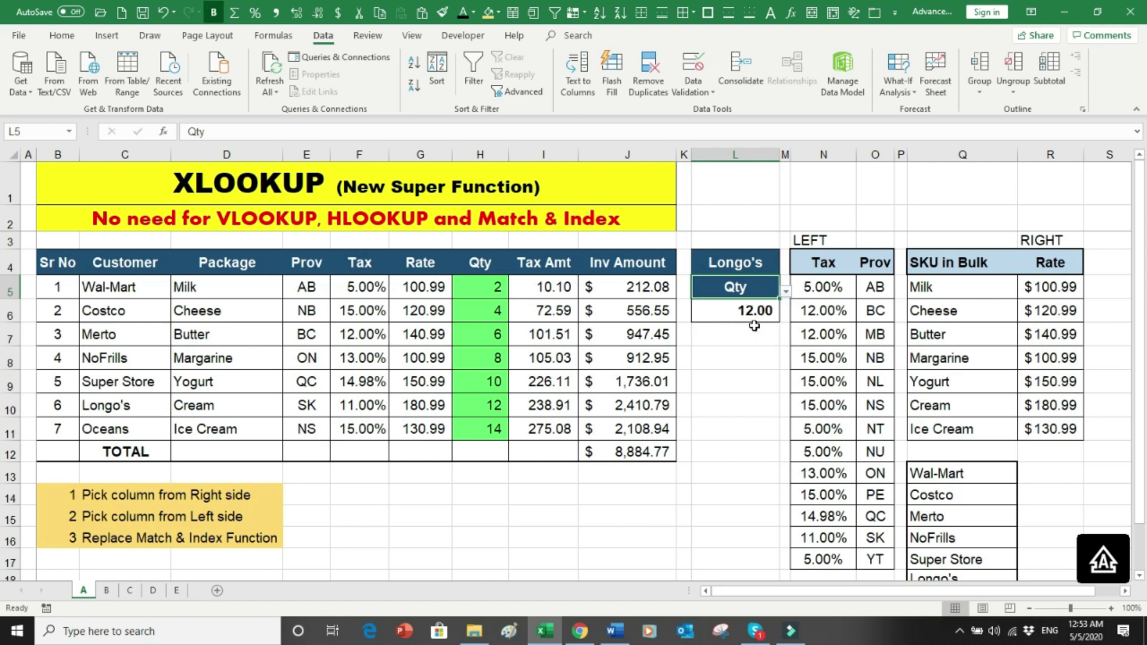
{"action": "left_click", "coordinate": [786, 292]}
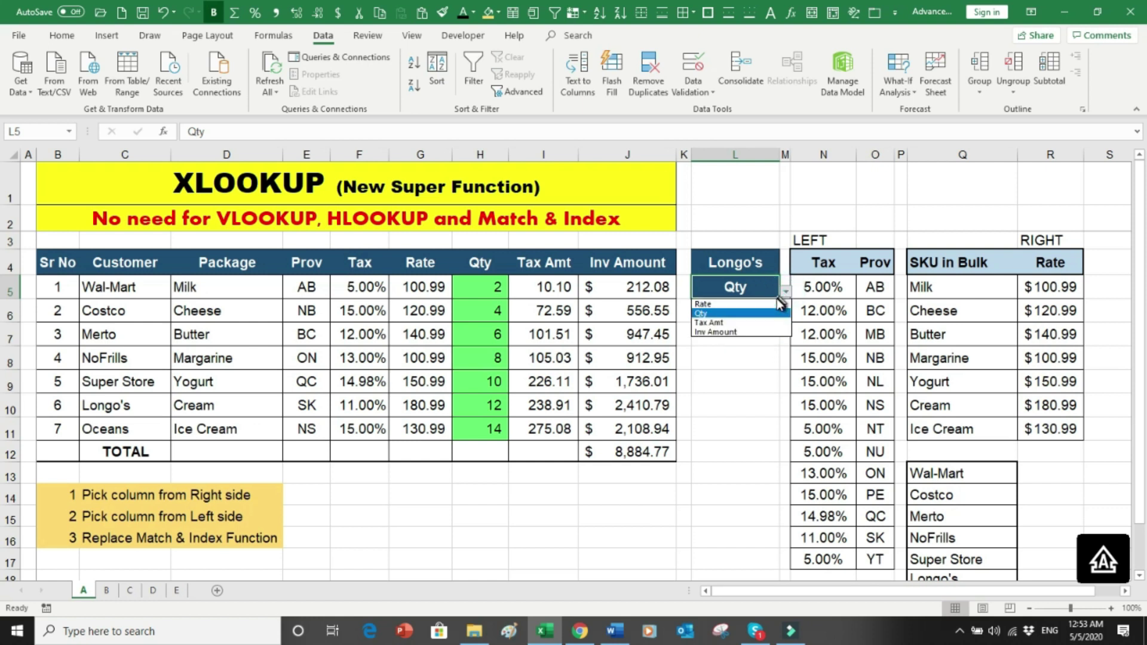
{"action": "left_click", "coordinate": [735, 333]}
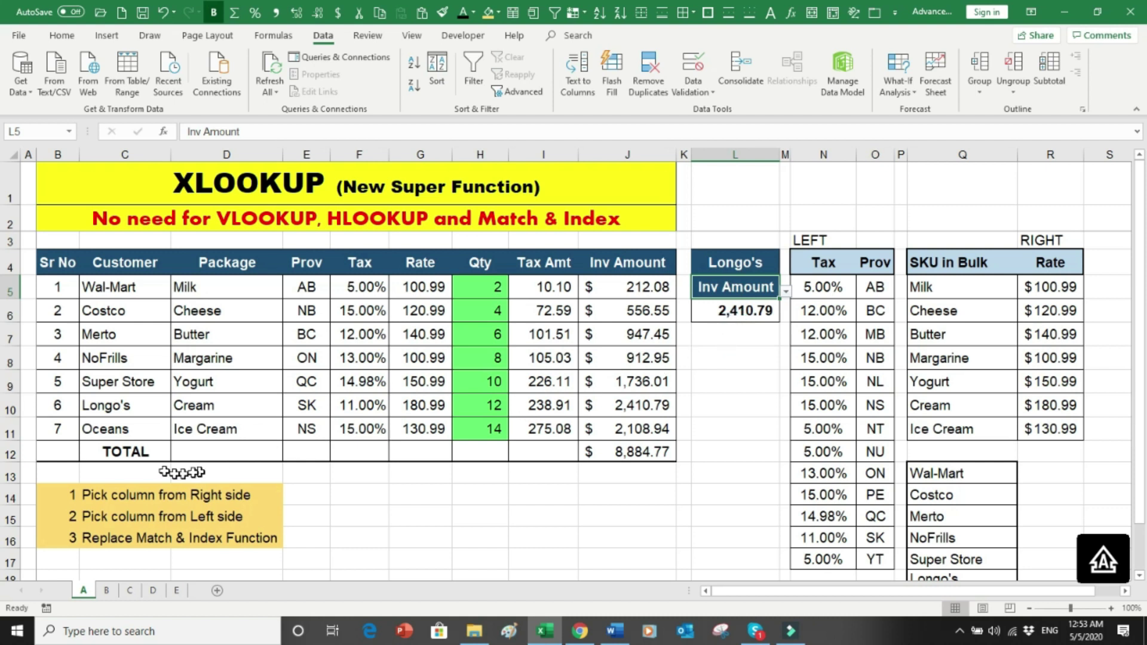
Review the Longo's invoice row, the Tax and SKU lookup columns, and the two-way lookup block in column L
{"action": "left_click", "coordinate": [16, 405]}
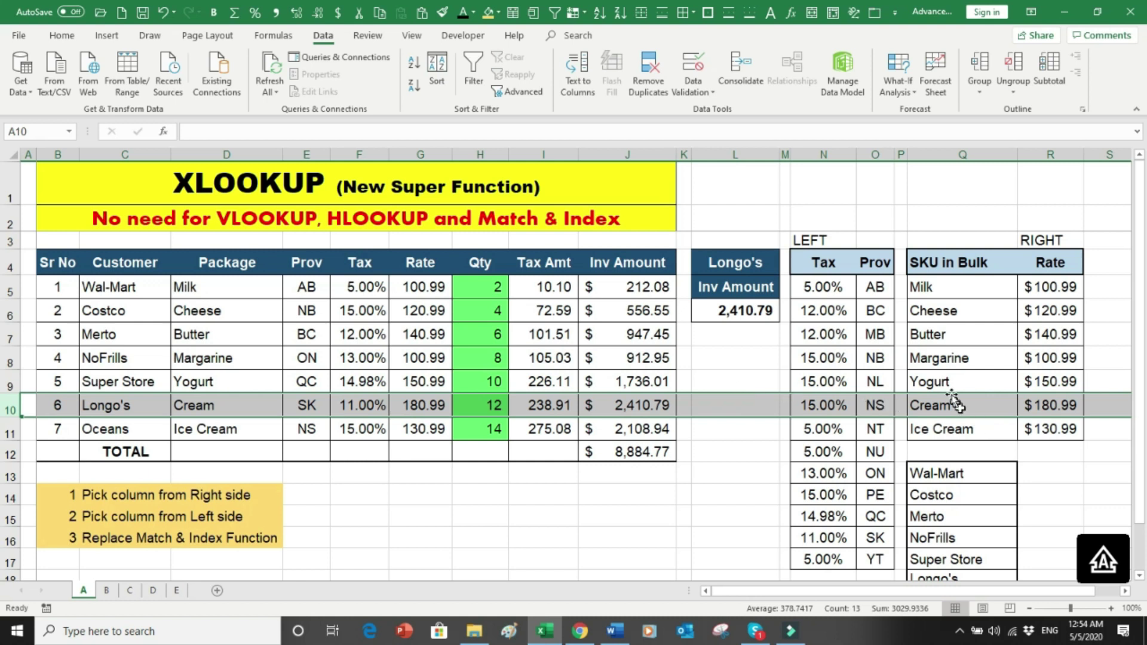
{"action": "left_click_drag", "start_coordinate": [953, 383], "coordinate": [950, 359]}
{"action": "left_click_drag", "start_coordinate": [816, 154], "coordinate": [873, 152]}
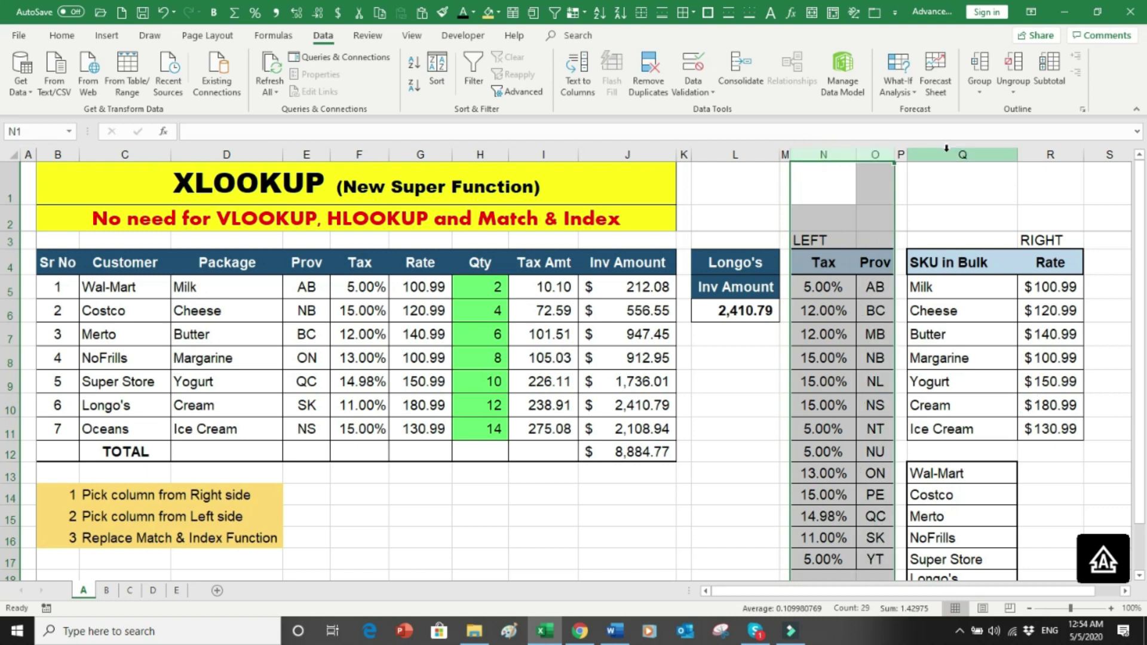
{"action": "left_click_drag", "start_coordinate": [947, 154], "coordinate": [1031, 168]}
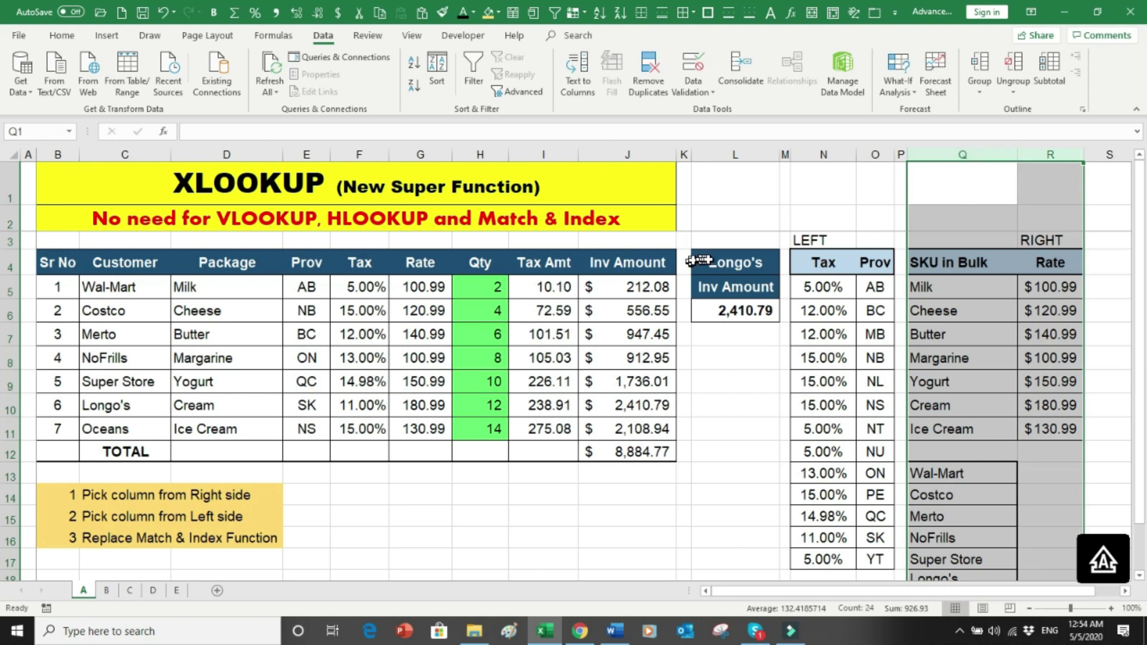
{"action": "left_click_drag", "start_coordinate": [715, 237], "coordinate": [711, 330]}
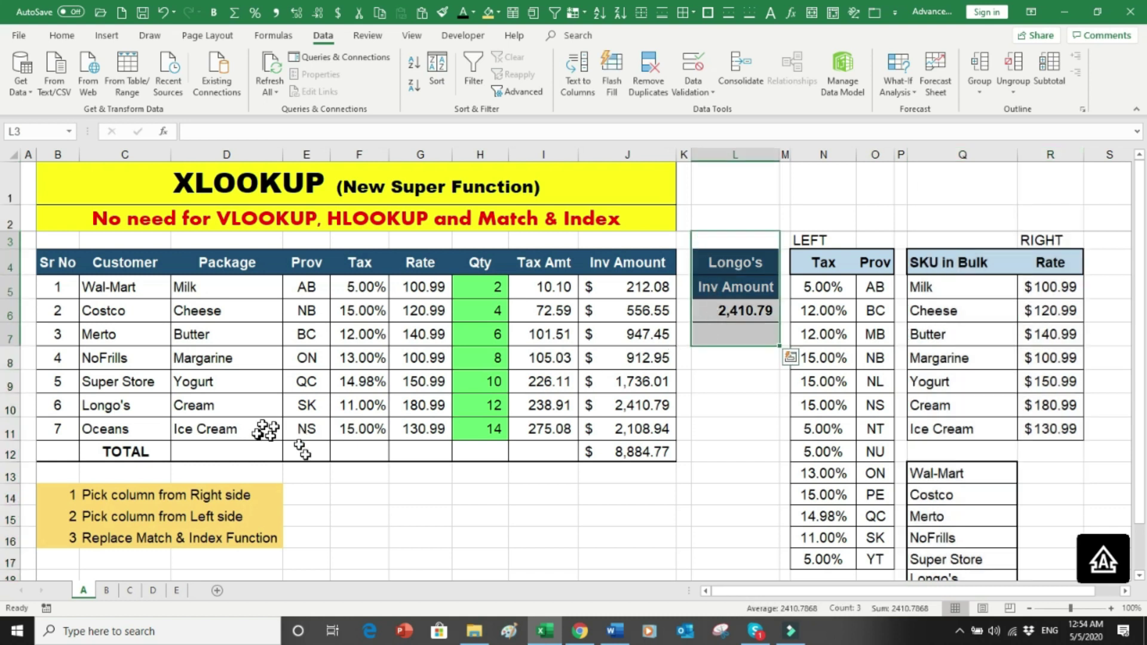
Open sheet B and examine the employee salary table, the department table and the Bonus table
{"action": "left_click", "coordinate": [106, 590]}
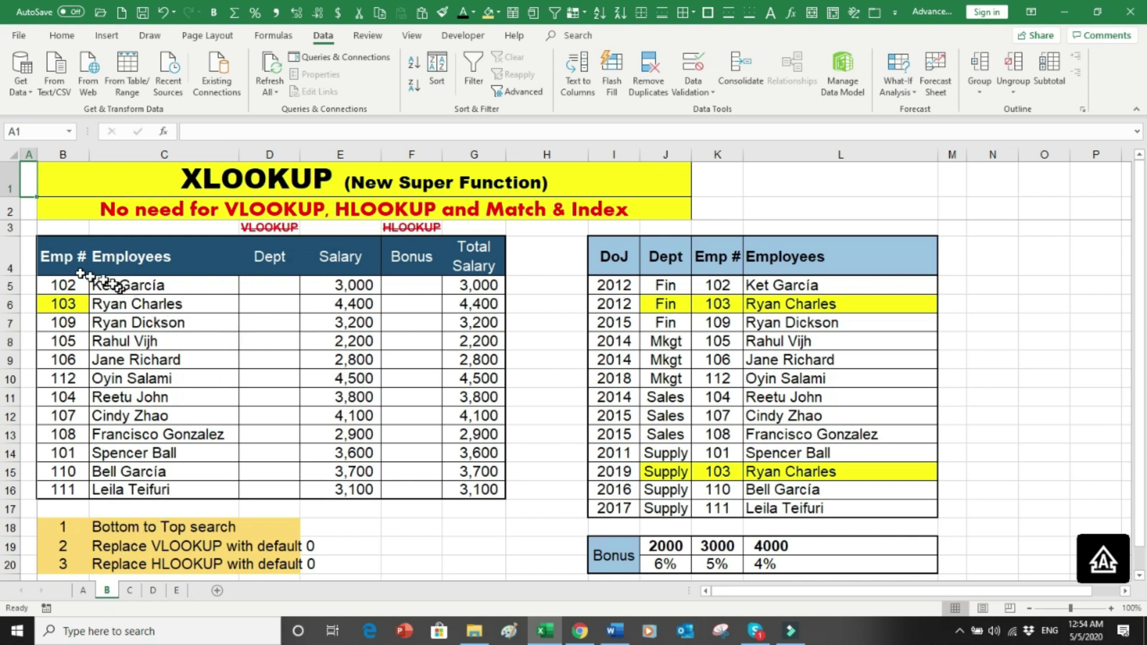
{"action": "left_click_drag", "start_coordinate": [59, 257], "coordinate": [464, 483]}
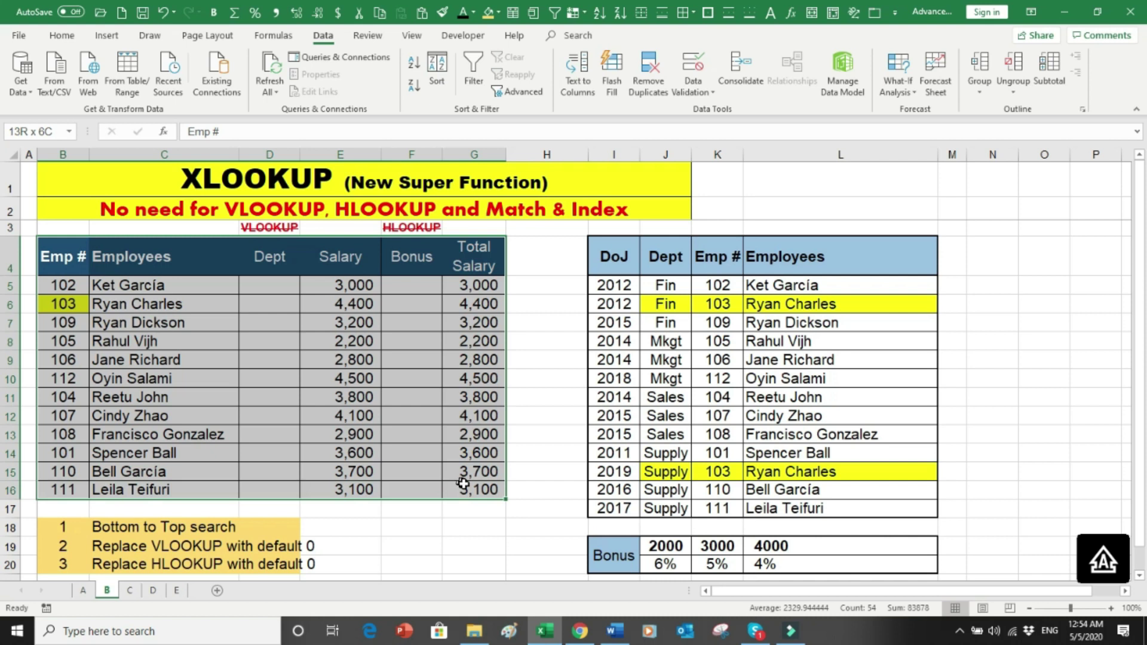
{"action": "left_click", "coordinate": [614, 248]}
{"action": "left_click_drag", "start_coordinate": [615, 246], "coordinate": [884, 510]}
{"action": "left_click_drag", "start_coordinate": [622, 561], "coordinate": [807, 552]}
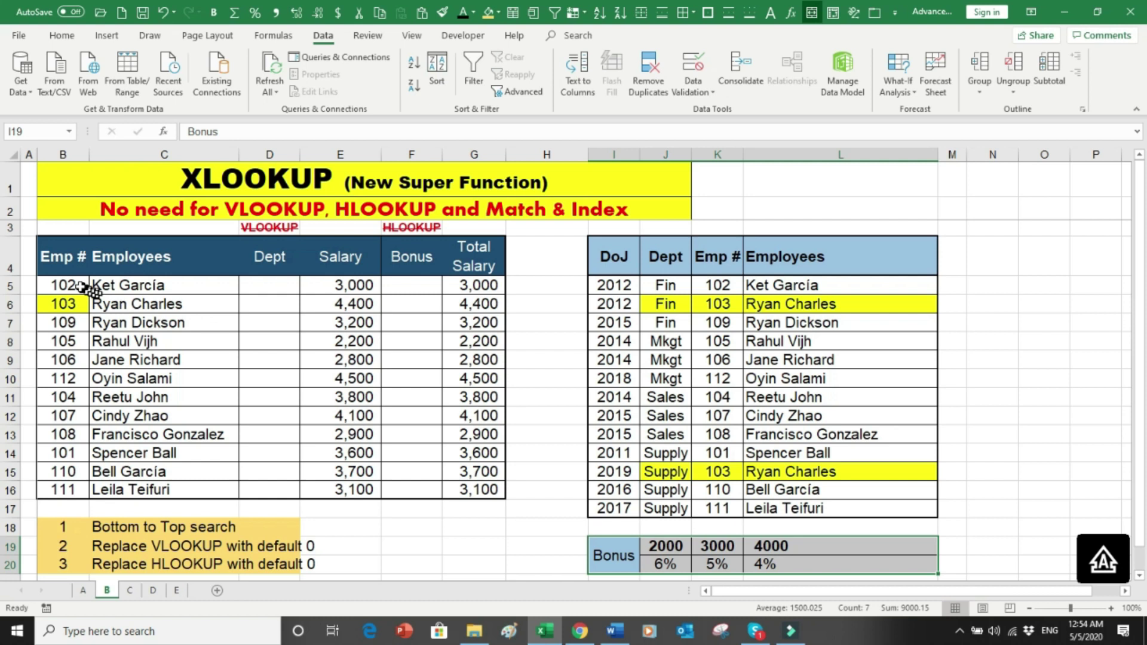
Compare the salary table's Emp # and Employees columns with the Employees column of the department table
{"action": "left_click_drag", "start_coordinate": [74, 286], "coordinate": [69, 472]}
{"action": "left_click", "coordinate": [151, 286]}
{"action": "left_click_drag", "start_coordinate": [150, 285], "coordinate": [150, 474]}
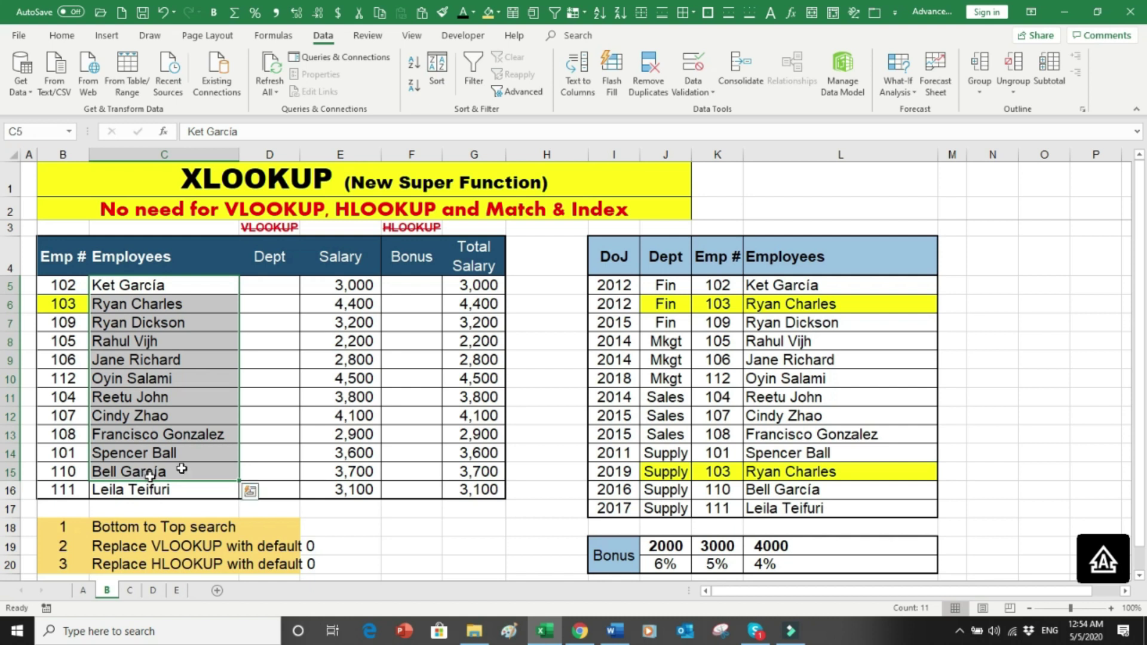
{"action": "left_click_drag", "start_coordinate": [779, 290], "coordinate": [796, 498]}
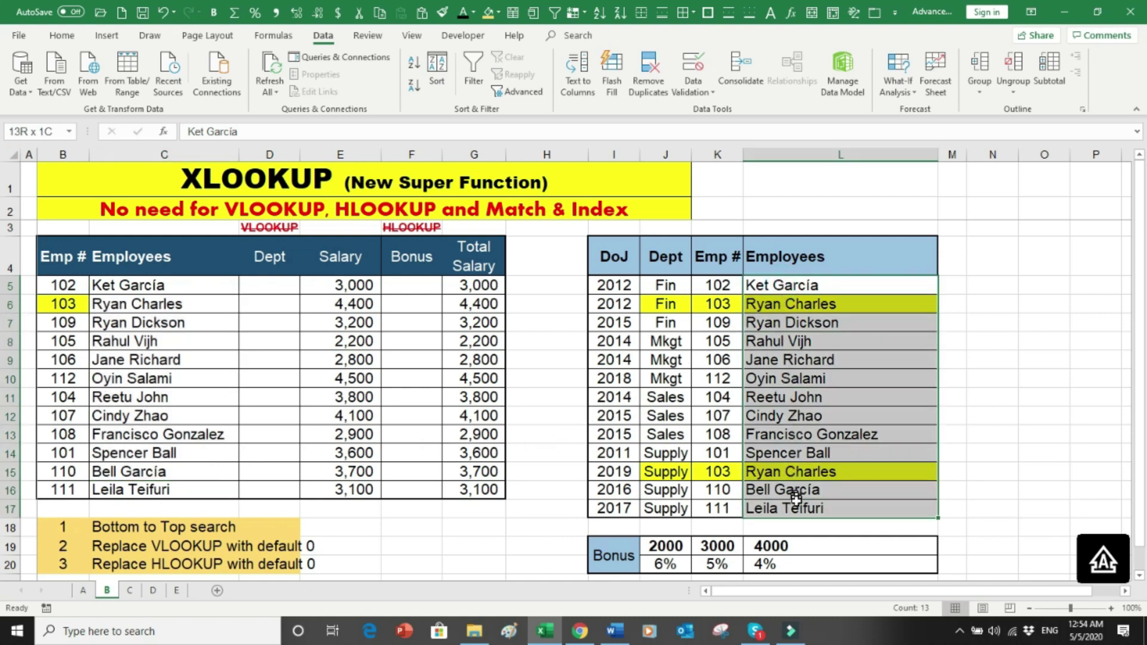
Enter =XLOOKUP(C5,$L$5:$L$17,$J$5:$J$17) in D5 to look up the first employee's department by name
{"action": "left_click_drag", "start_coordinate": [662, 286], "coordinate": [665, 500]}
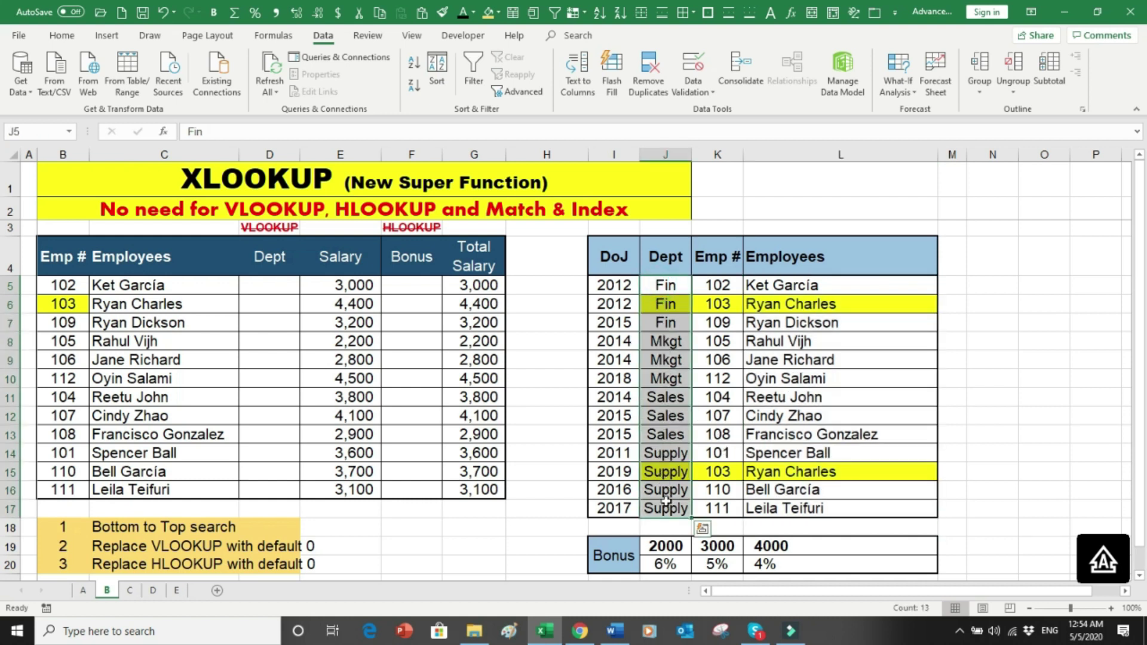
{"action": "left_click", "coordinate": [274, 287]}
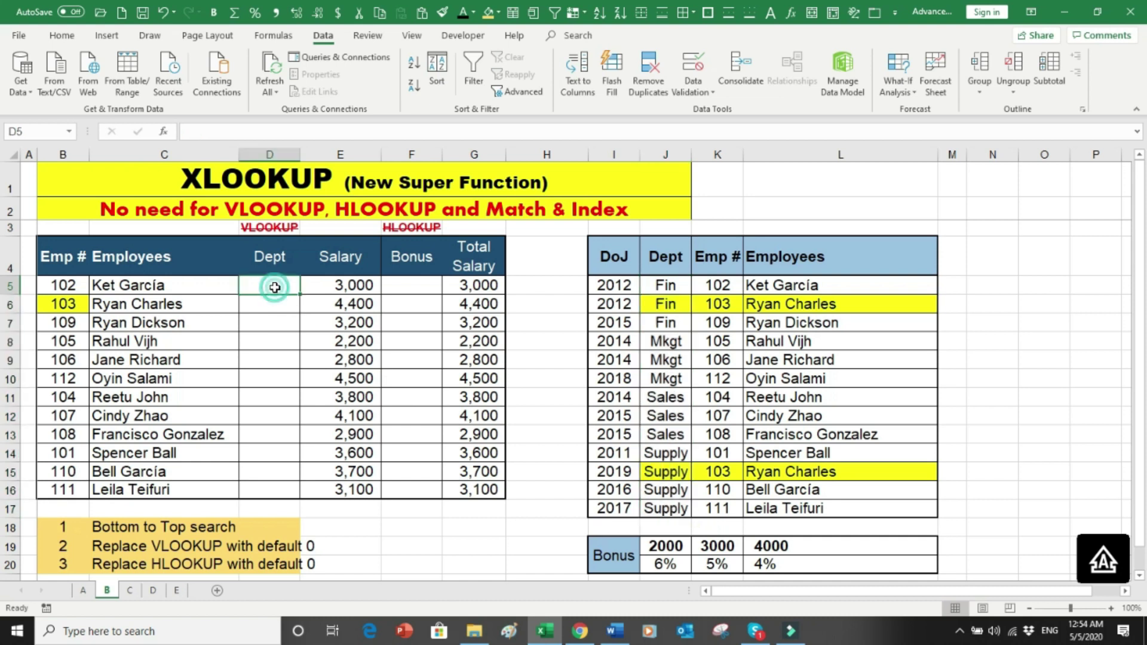
{"action": "type", "text": "="}
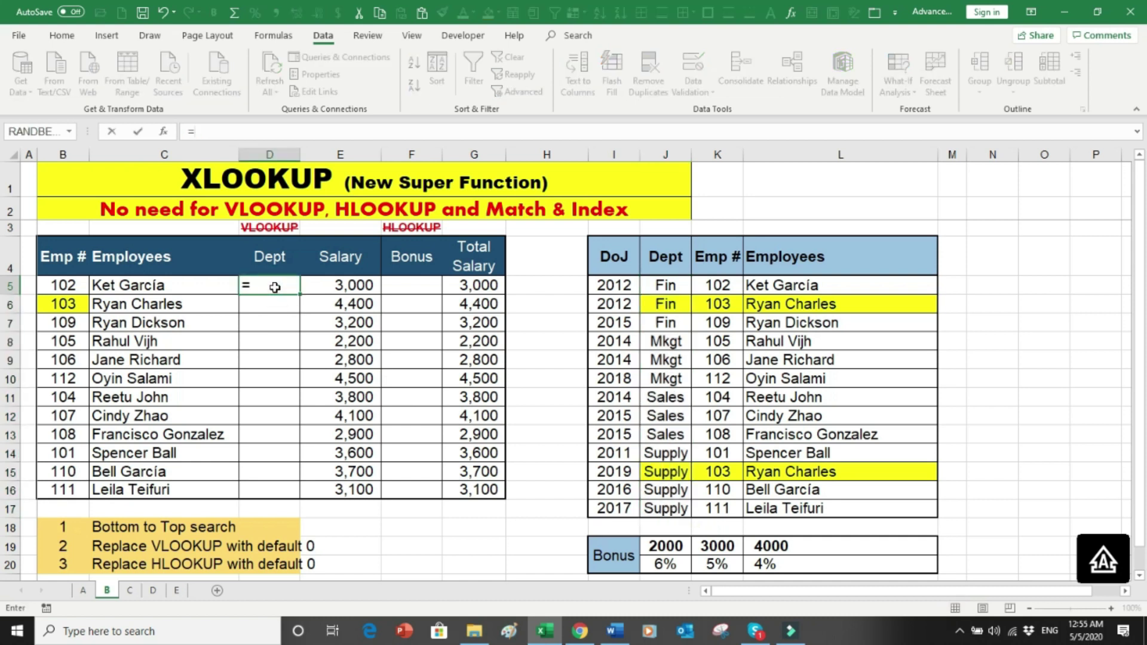
{"action": "type", "text": "XLOOKUP("}
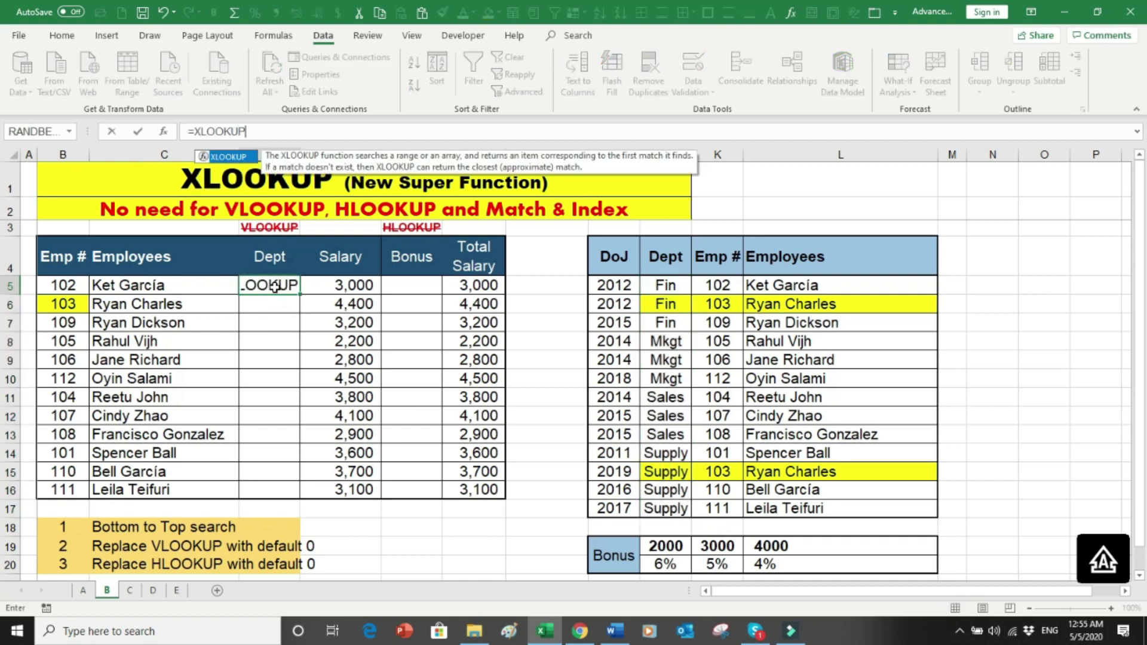
{"action": "left_click", "coordinate": [172, 287]}
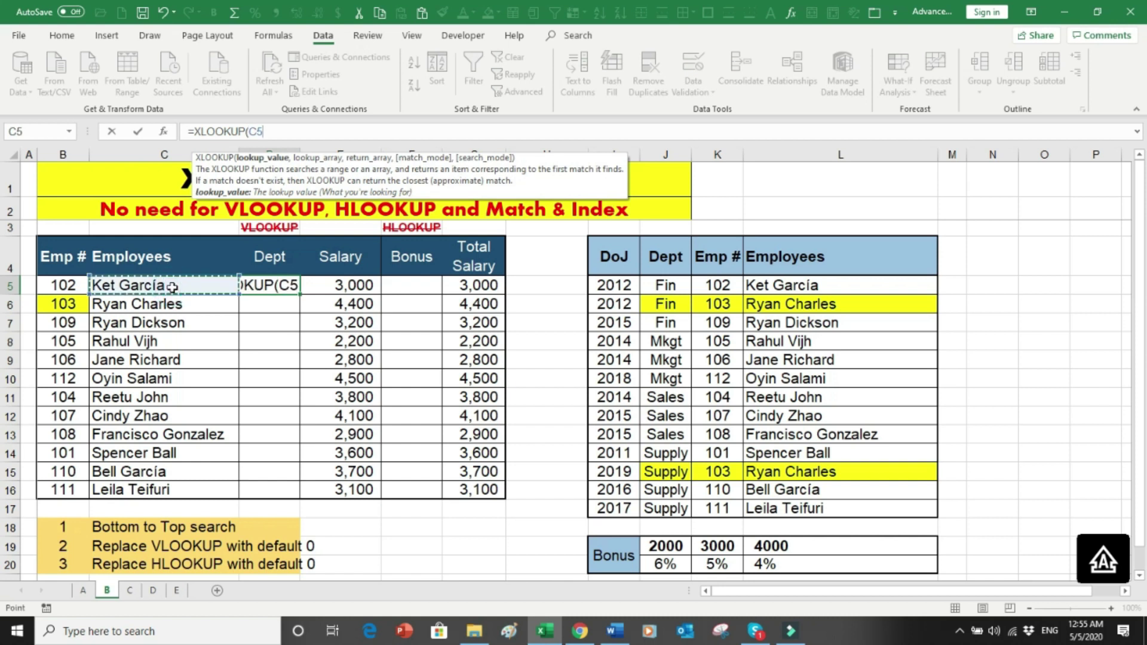
{"action": "type", "text": ","}
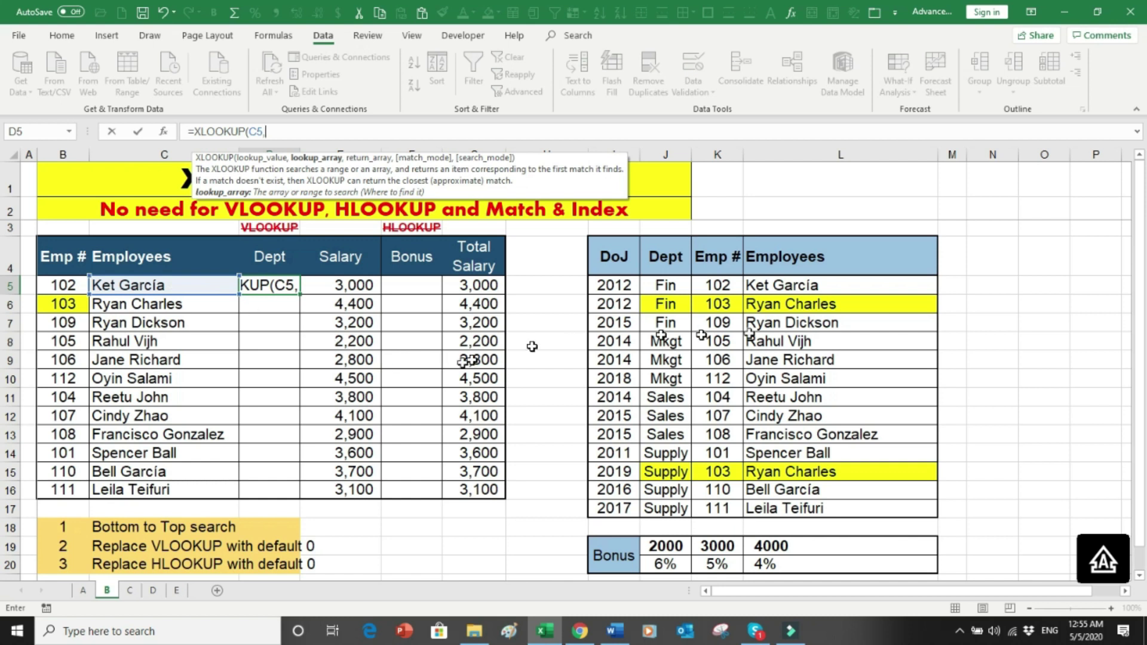
{"action": "left_click_drag", "start_coordinate": [771, 287], "coordinate": [776, 512]}
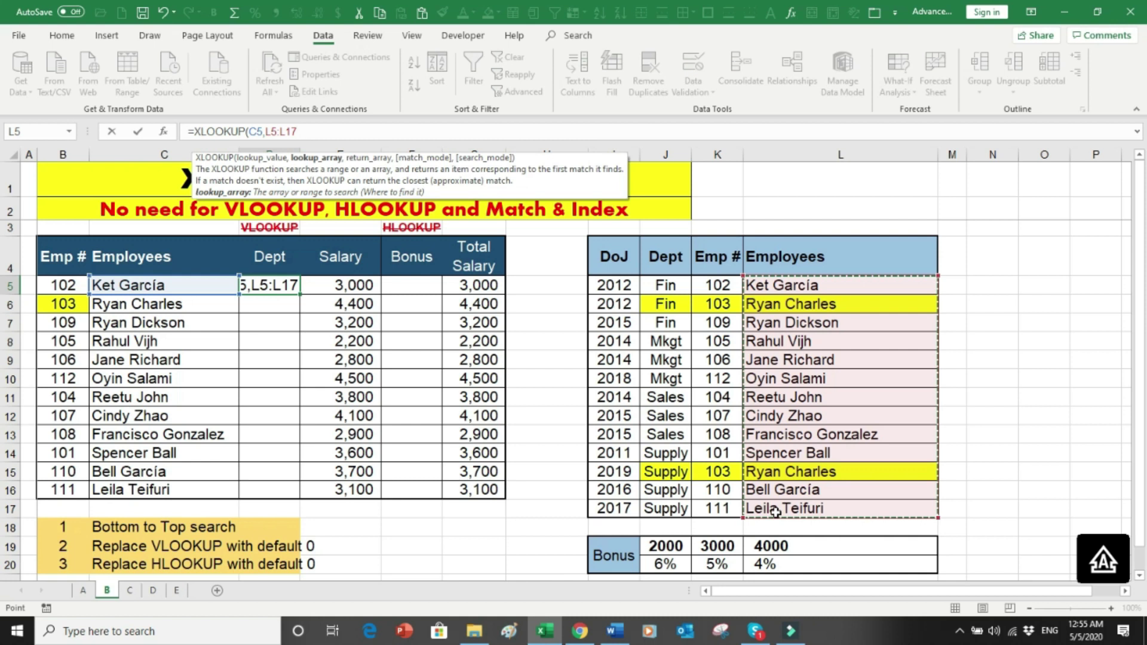
{"action": "key", "text": "F4"}
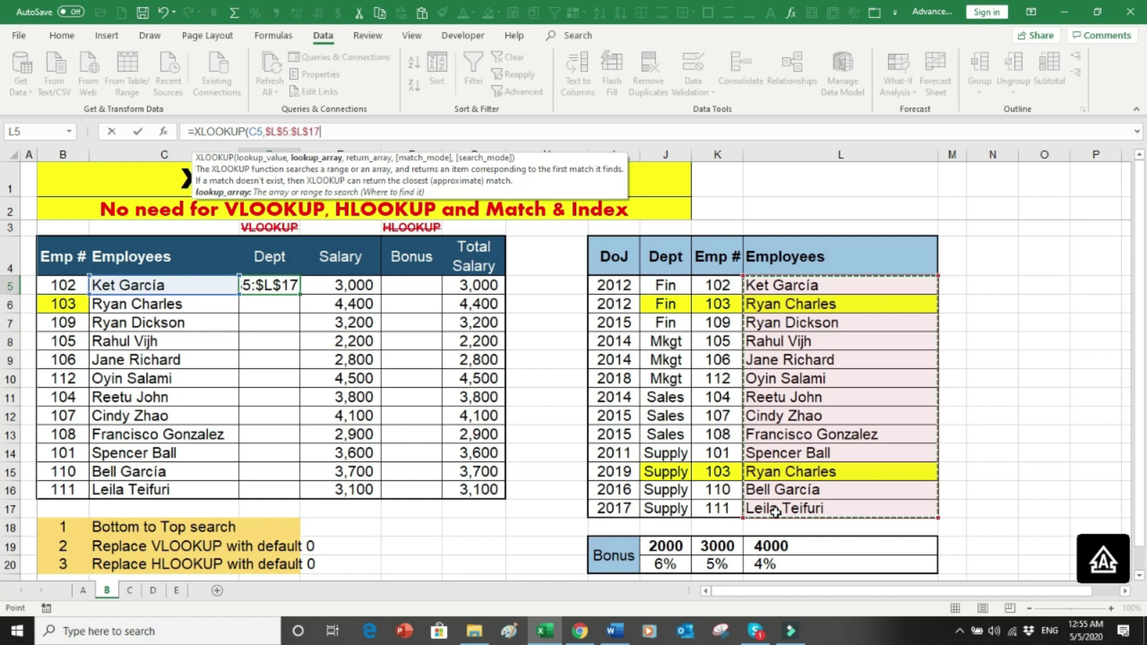
{"action": "type", "text": ","}
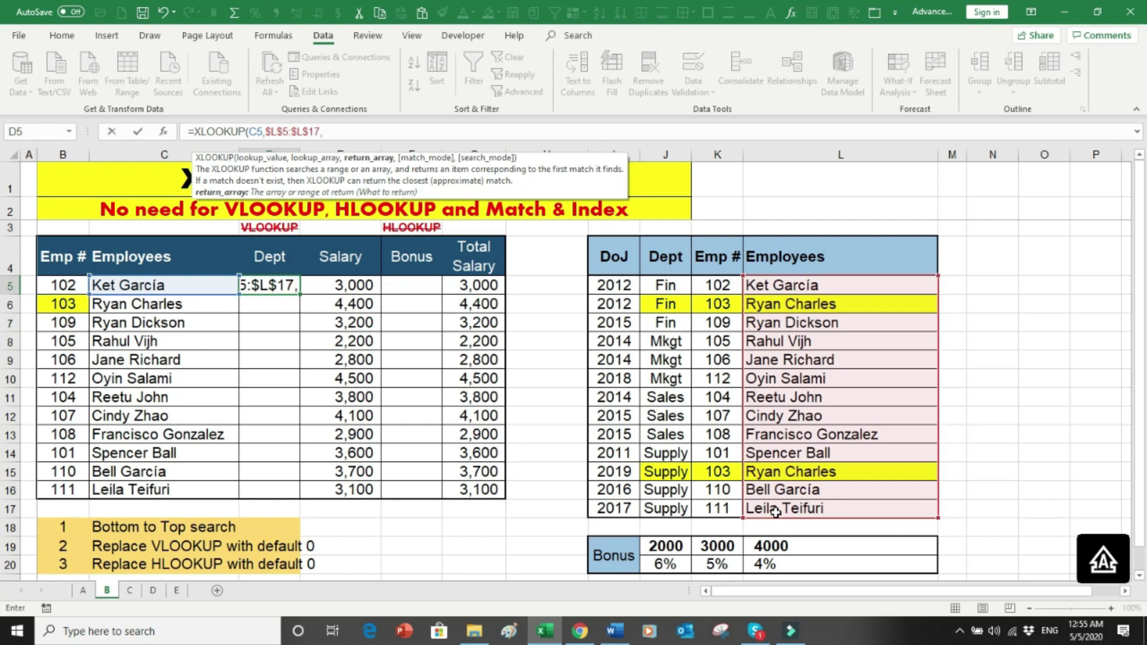
{"action": "left_click_drag", "start_coordinate": [661, 284], "coordinate": [664, 505]}
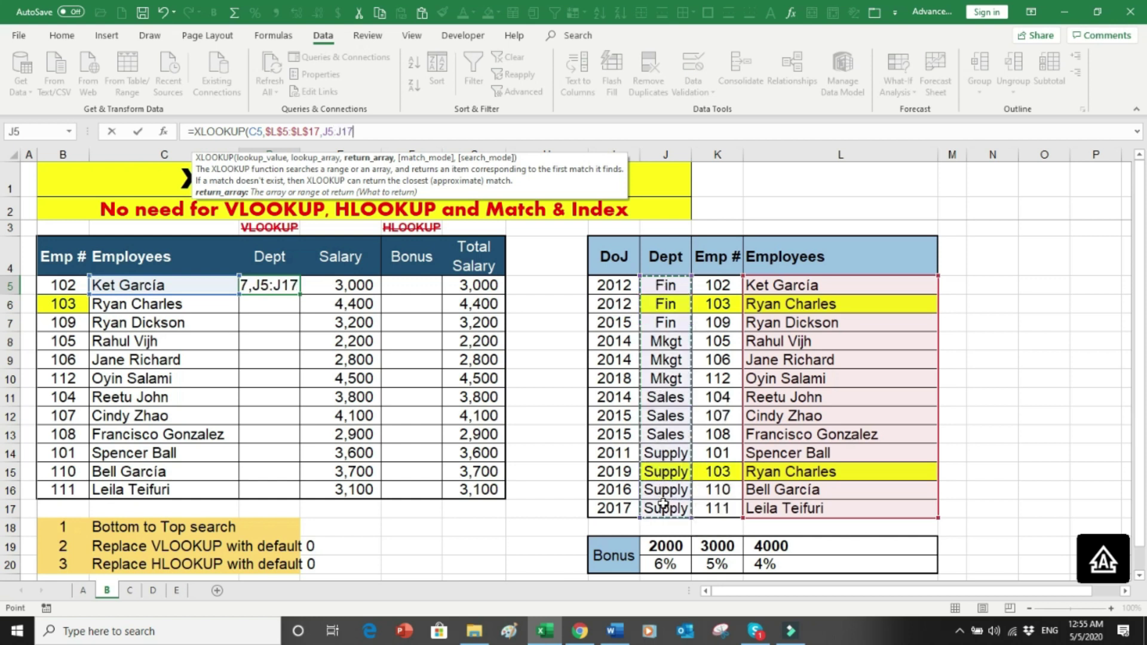
{"action": "key", "text": "F4"}
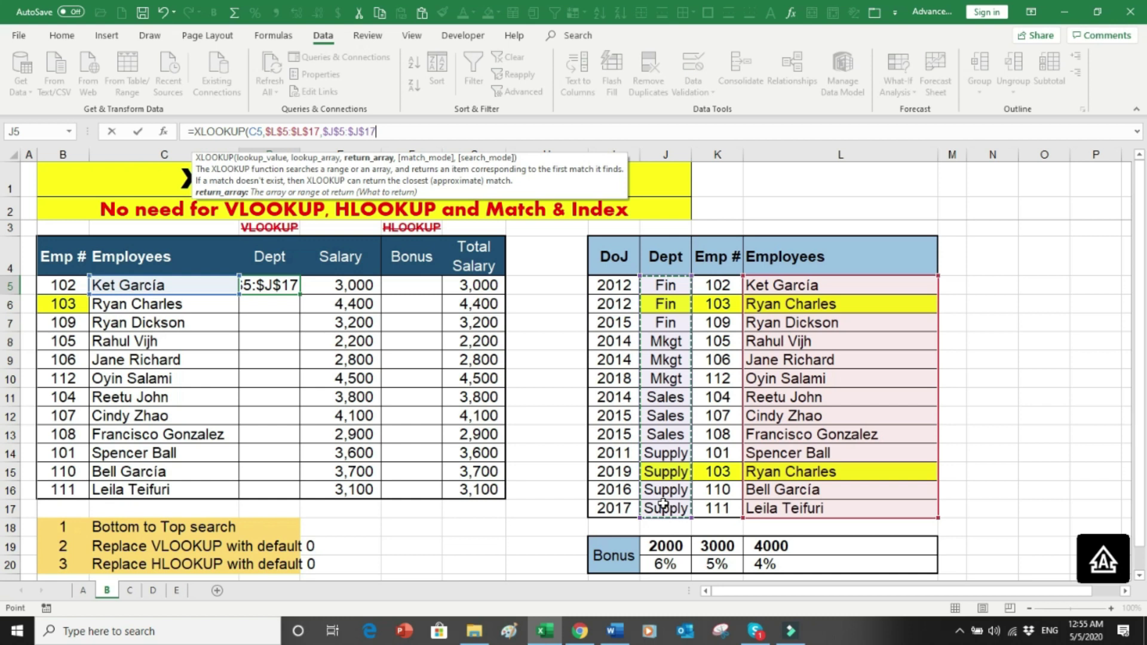
{"action": "type", "text": ")"}
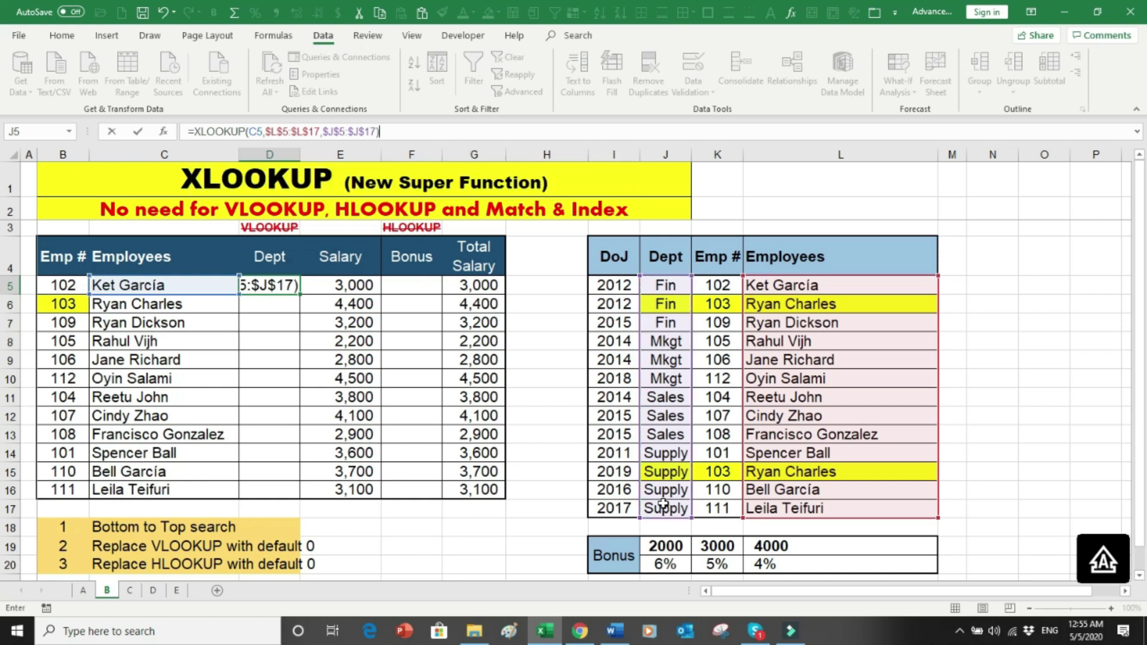
{"action": "key", "text": "Return"}
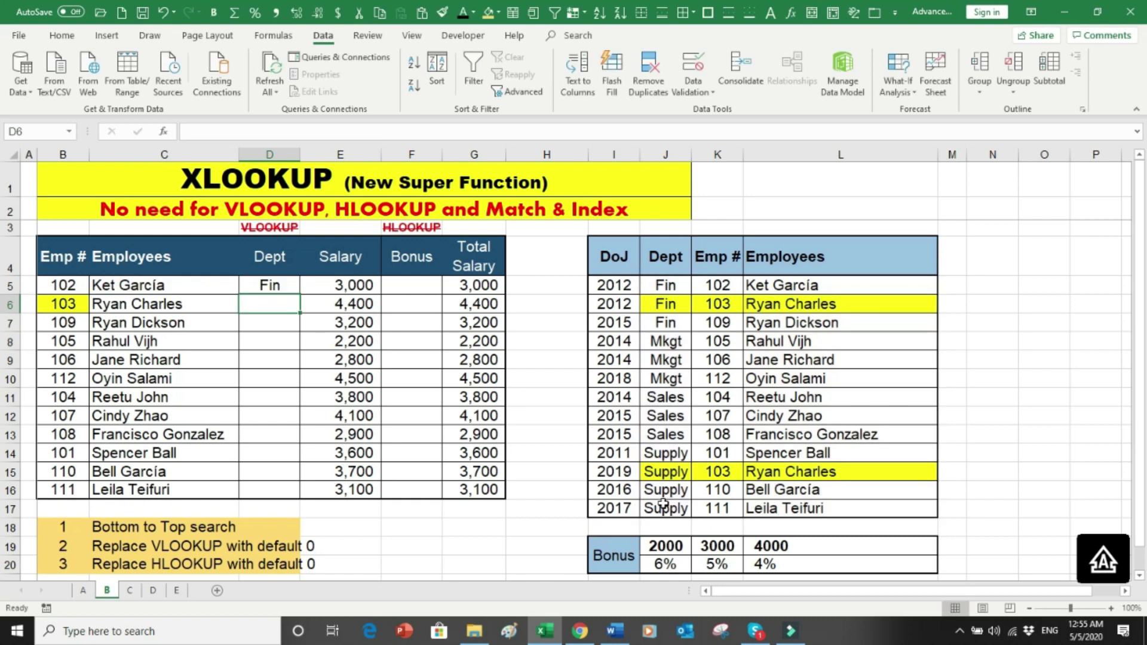
Fill the XLOOKUP formula from D5 down the Dept column to D16
{"action": "left_click", "coordinate": [298, 286]}
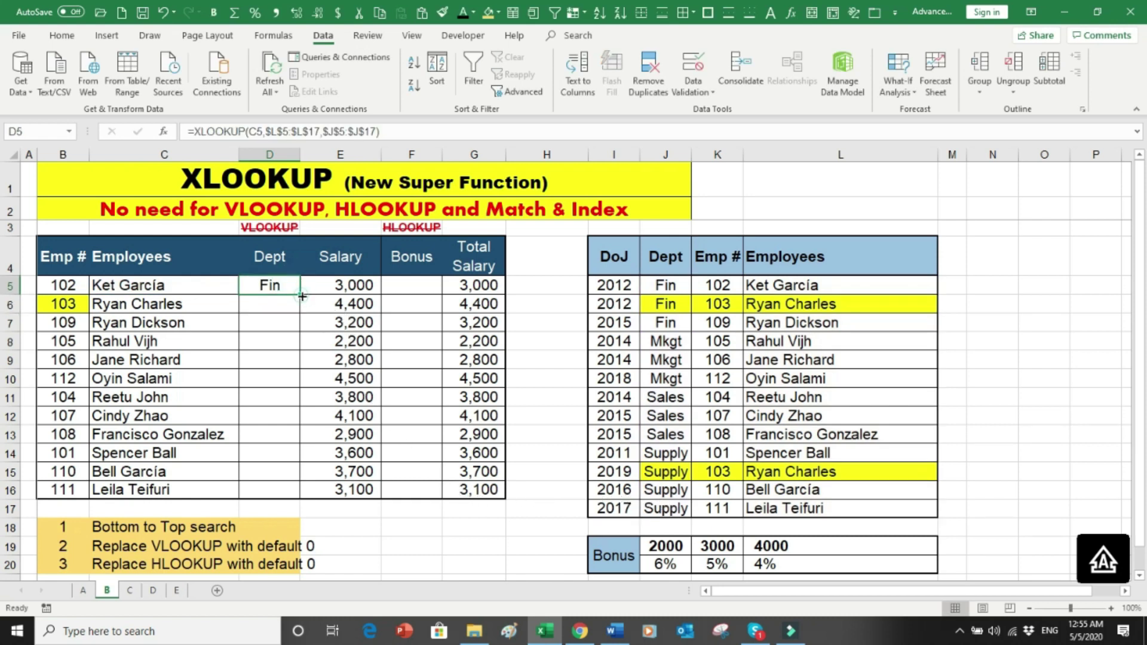
{"action": "double_click", "coordinate": [300, 295]}
{"action": "key", "text": "ctrl+z"}
{"action": "left_click_drag", "start_coordinate": [301, 294], "coordinate": [292, 492]}
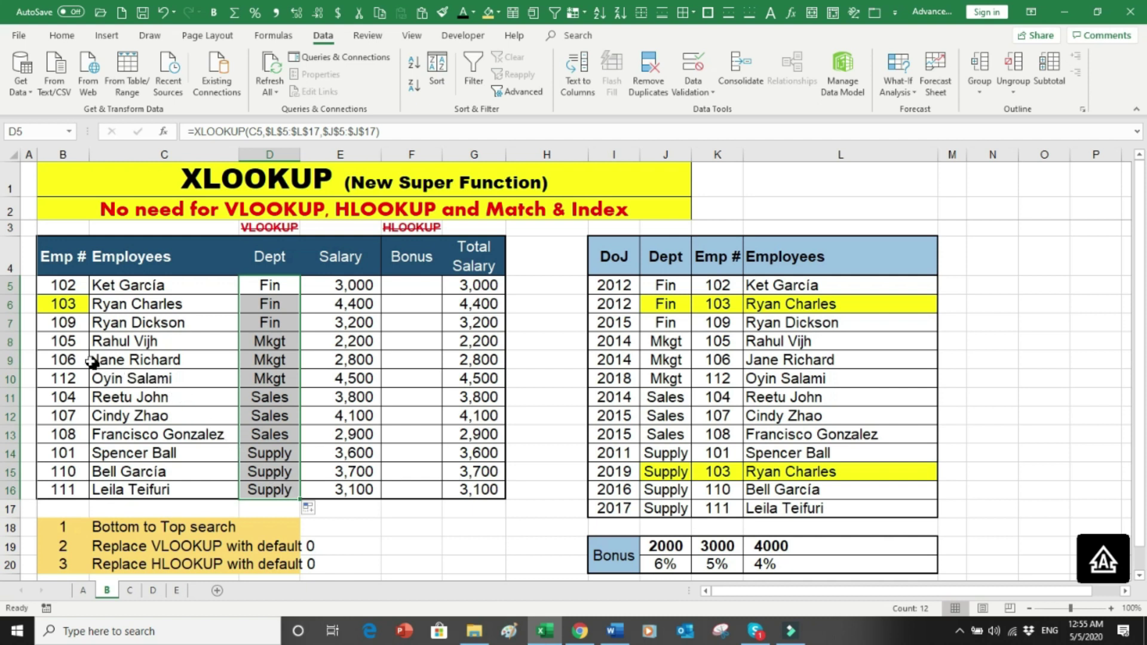
Check the Dept results in rows 9 and 15 against the same employees' records in the department table
{"action": "left_click_drag", "start_coordinate": [84, 361], "coordinate": [266, 363]}
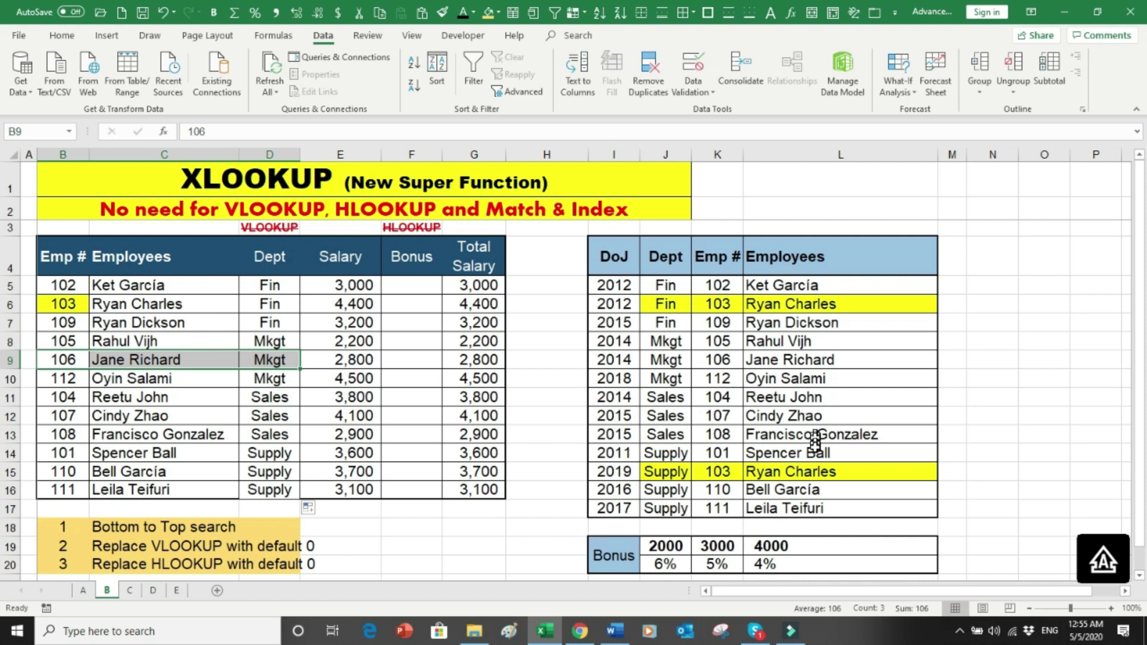
{"action": "left_click_drag", "start_coordinate": [782, 360], "coordinate": [670, 361]}
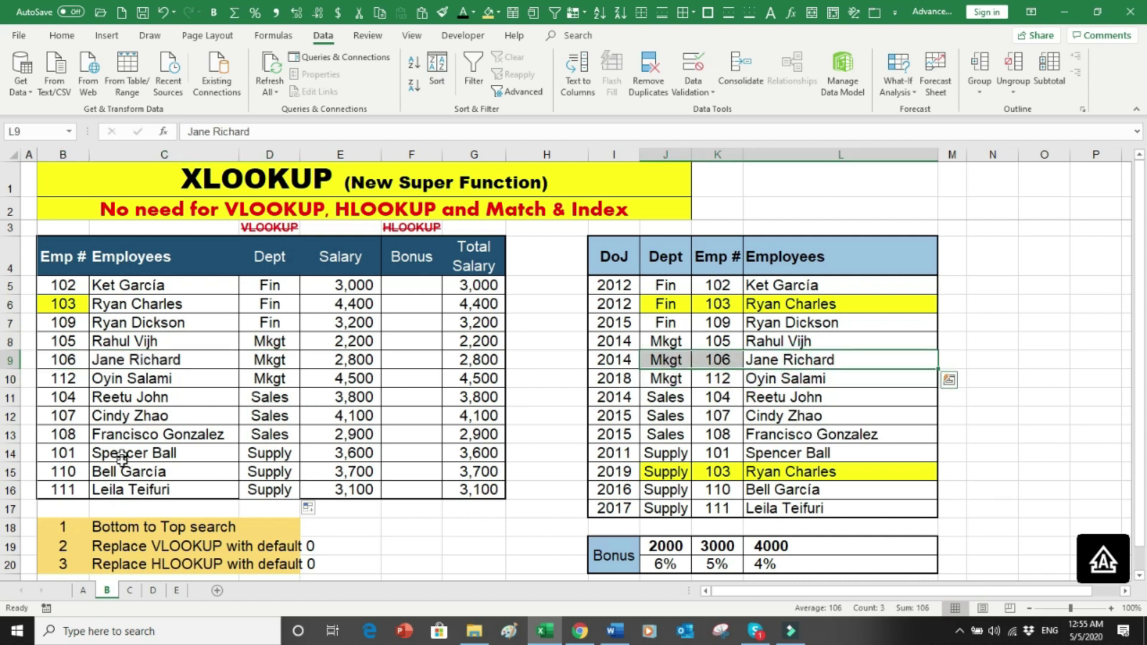
{"action": "left_click_drag", "start_coordinate": [119, 472], "coordinate": [319, 476]}
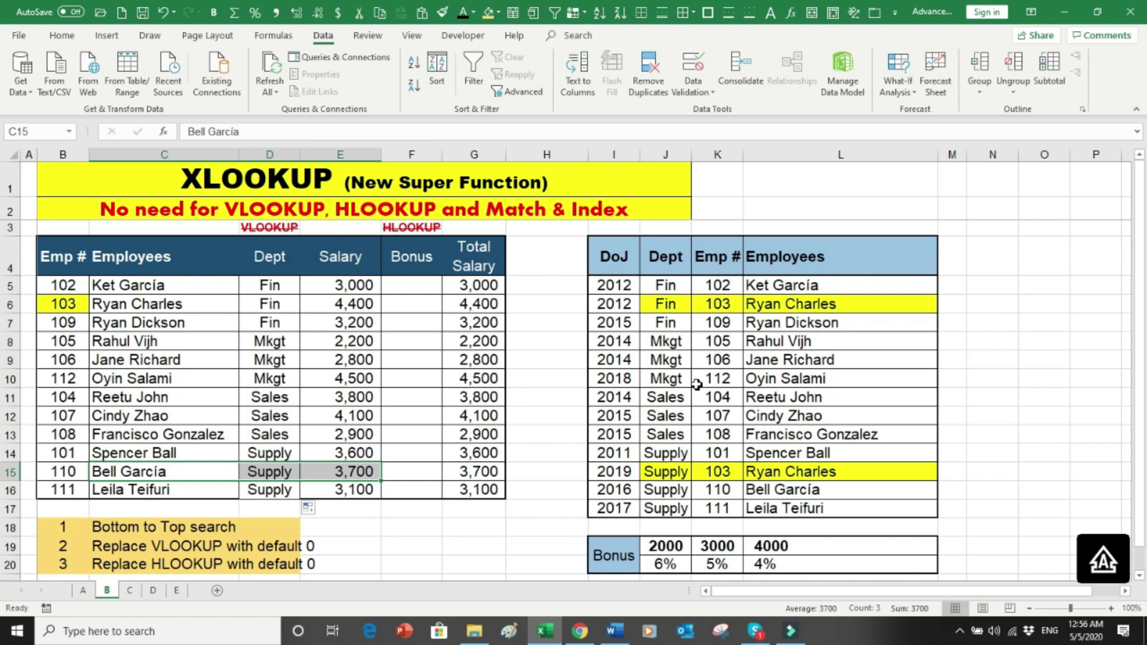
{"action": "left_click", "coordinate": [678, 492]}
{"action": "left_click_drag", "start_coordinate": [678, 492], "coordinate": [761, 487]}
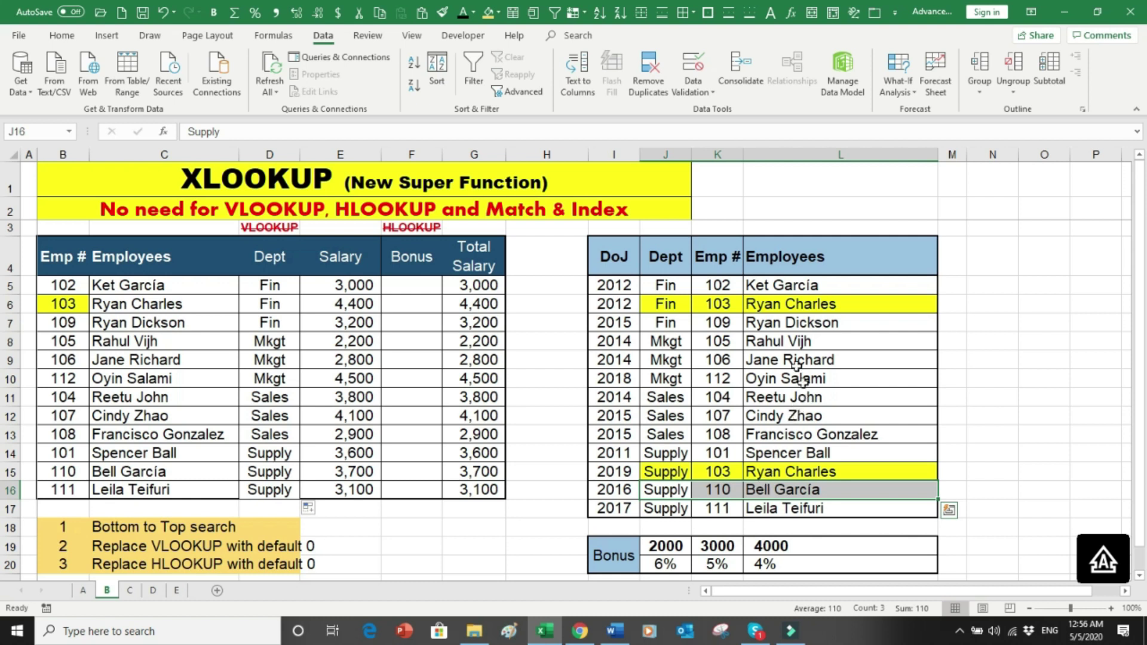
Compare the duplicate highlighted records in rows 6 and 15 of the department table with row 6 of the salary table
{"action": "left_click", "coordinate": [787, 305]}
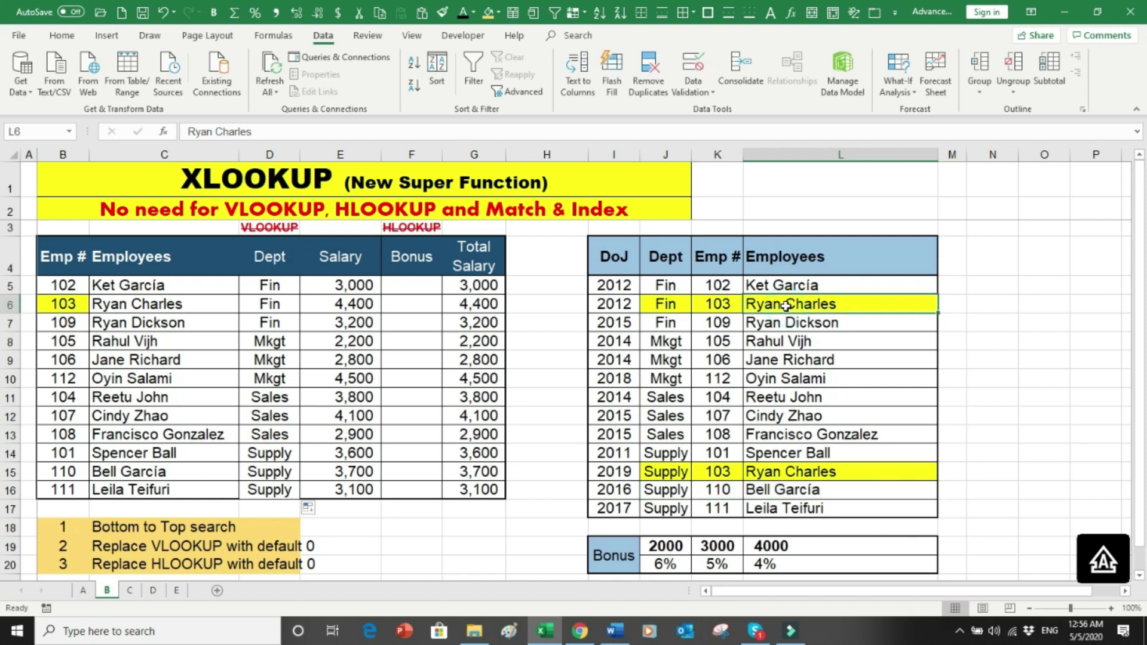
{"action": "left_click", "coordinate": [776, 472]}
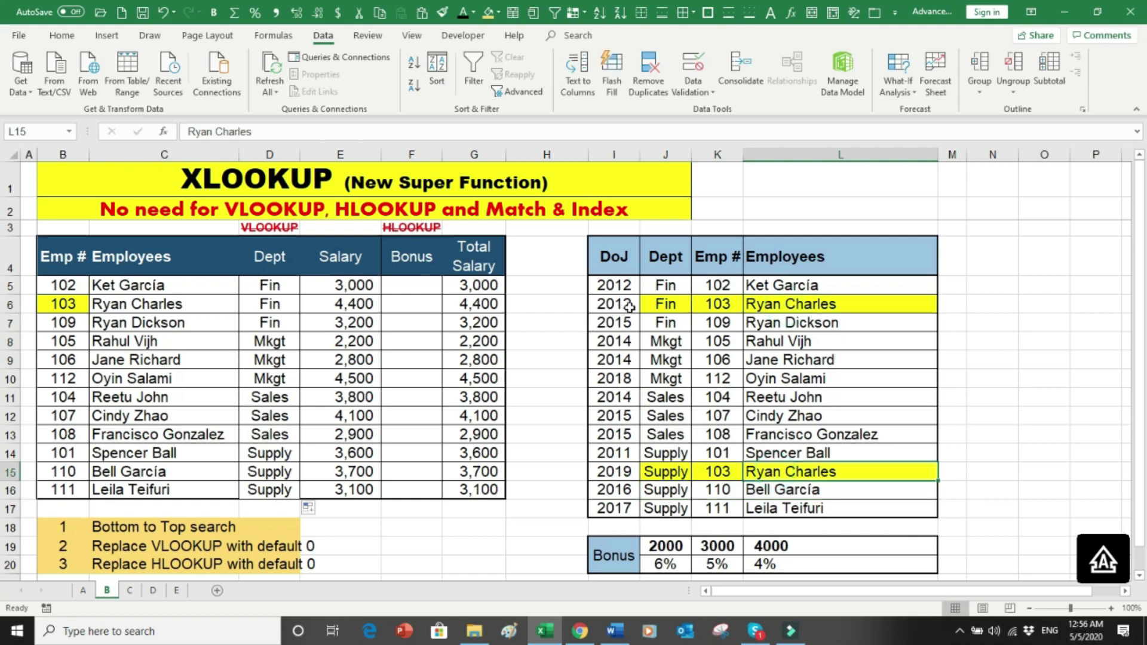
{"action": "left_click_drag", "start_coordinate": [626, 307], "coordinate": [680, 303]}
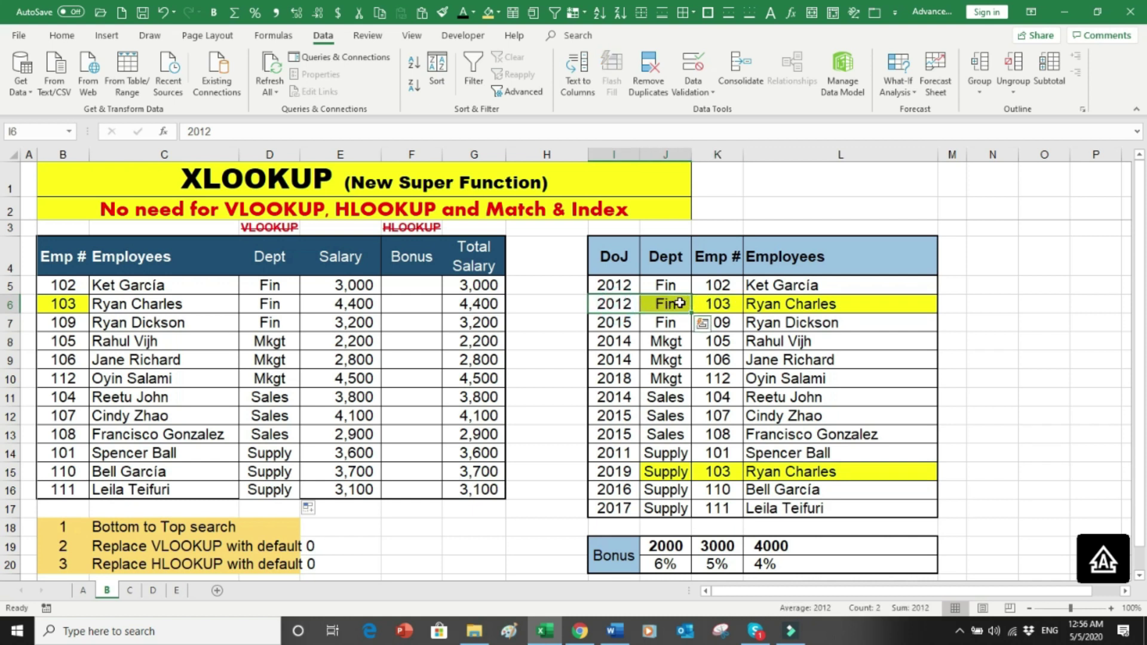
{"action": "left_click_drag", "start_coordinate": [613, 472], "coordinate": [652, 472]}
{"action": "left_click", "coordinate": [70, 303]}
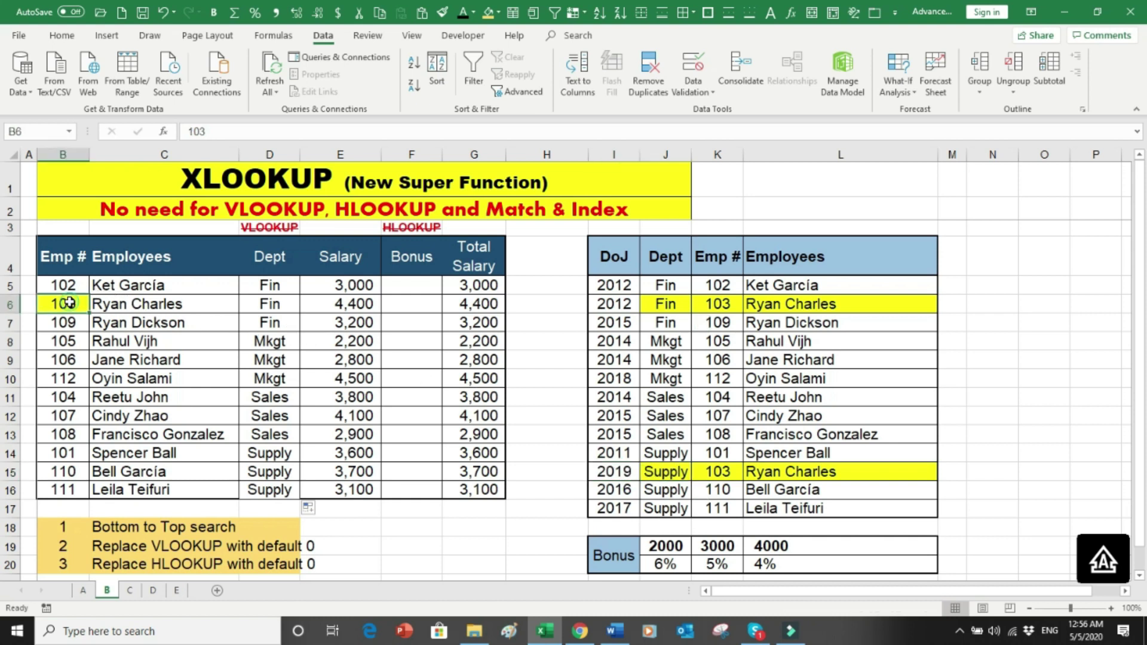
{"action": "left_click_drag", "start_coordinate": [70, 303], "coordinate": [368, 306]}
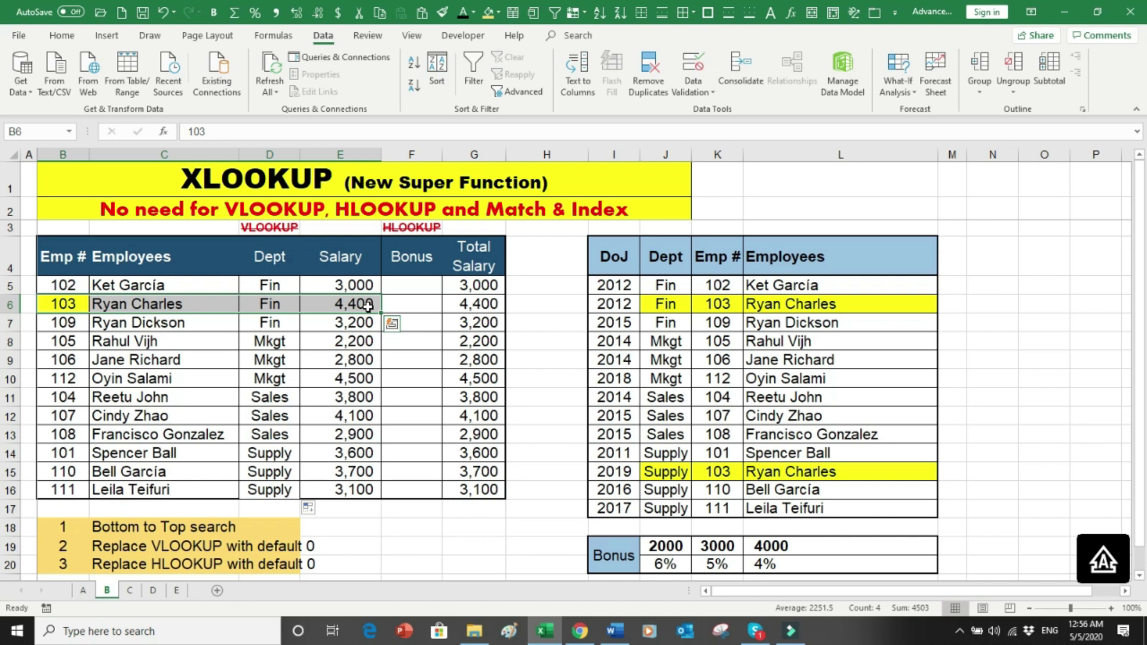
Extend D5's XLOOKUP with a blank match mode and search mode -1 for last-to-first search, and refill it down to D16
{"action": "left_click", "coordinate": [357, 286]}
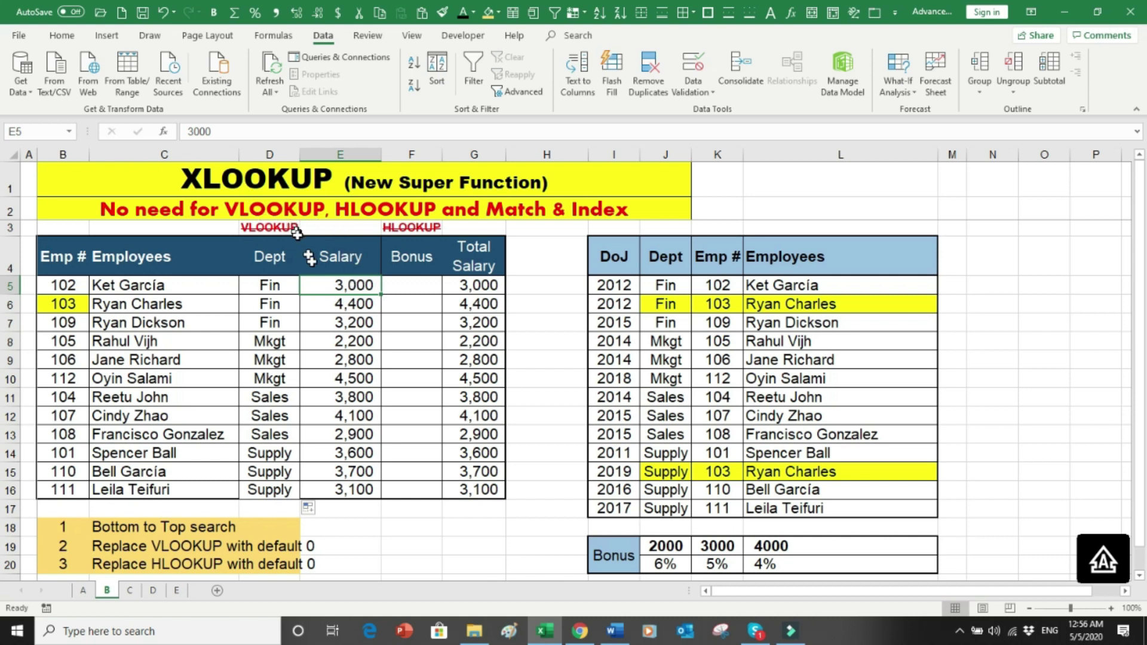
{"action": "left_click", "coordinate": [282, 280]}
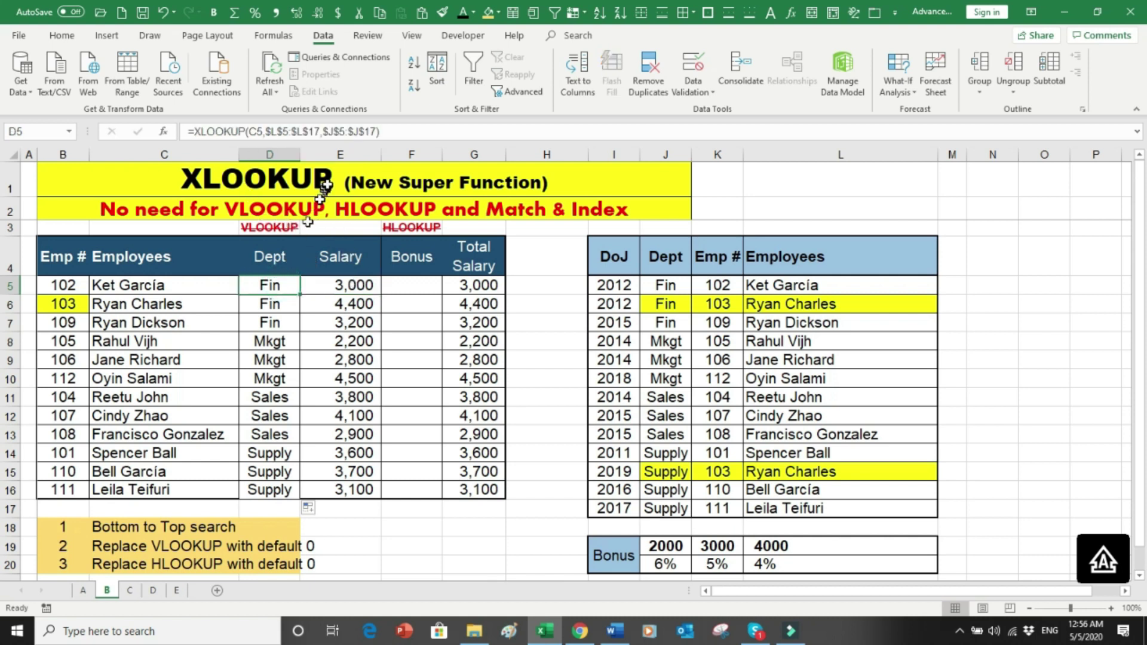
{"action": "left_click", "coordinate": [378, 130]}
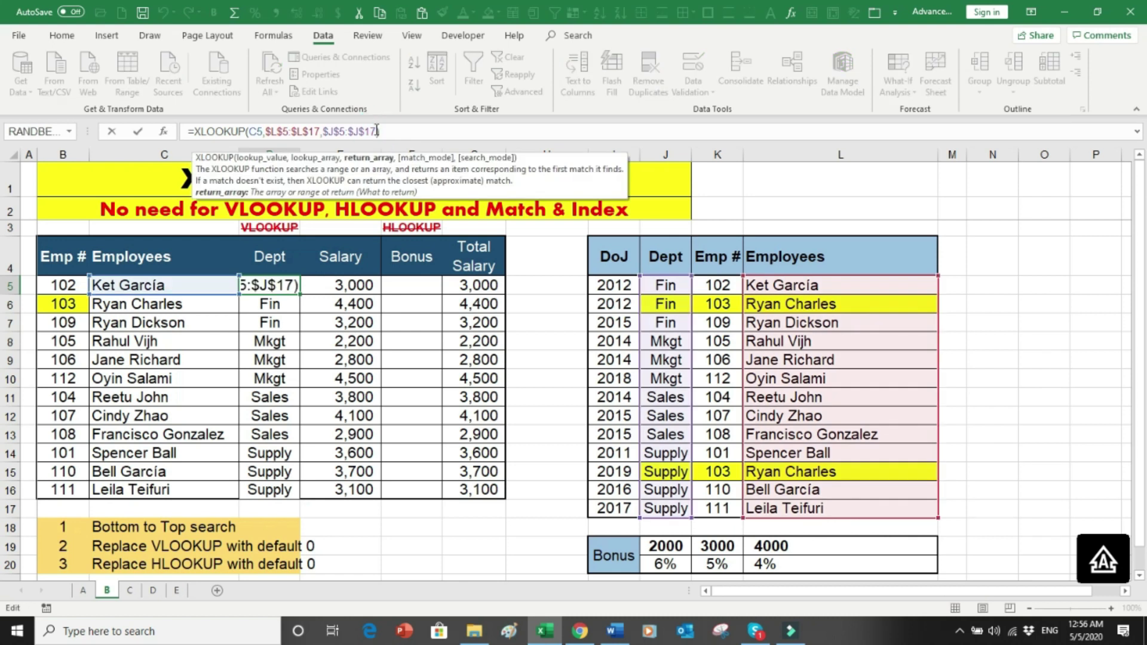
{"action": "type", "text": ","}
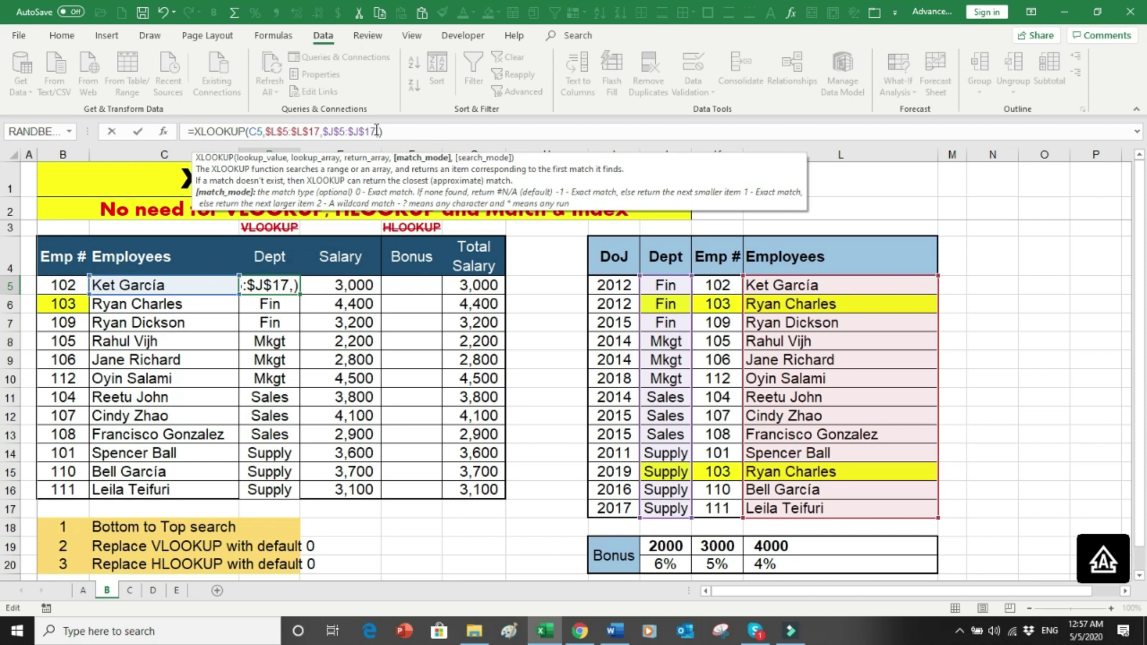
{"action": "type", "text": ","}
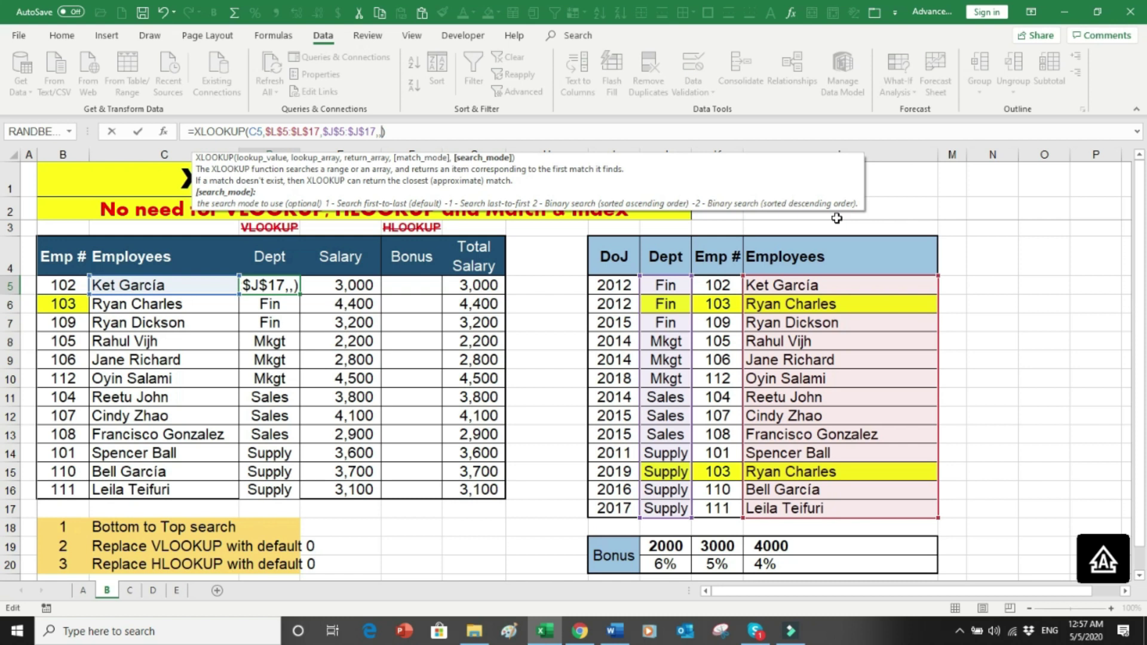
{"action": "type", "text": "-1"}
{"action": "key", "text": "Return"}
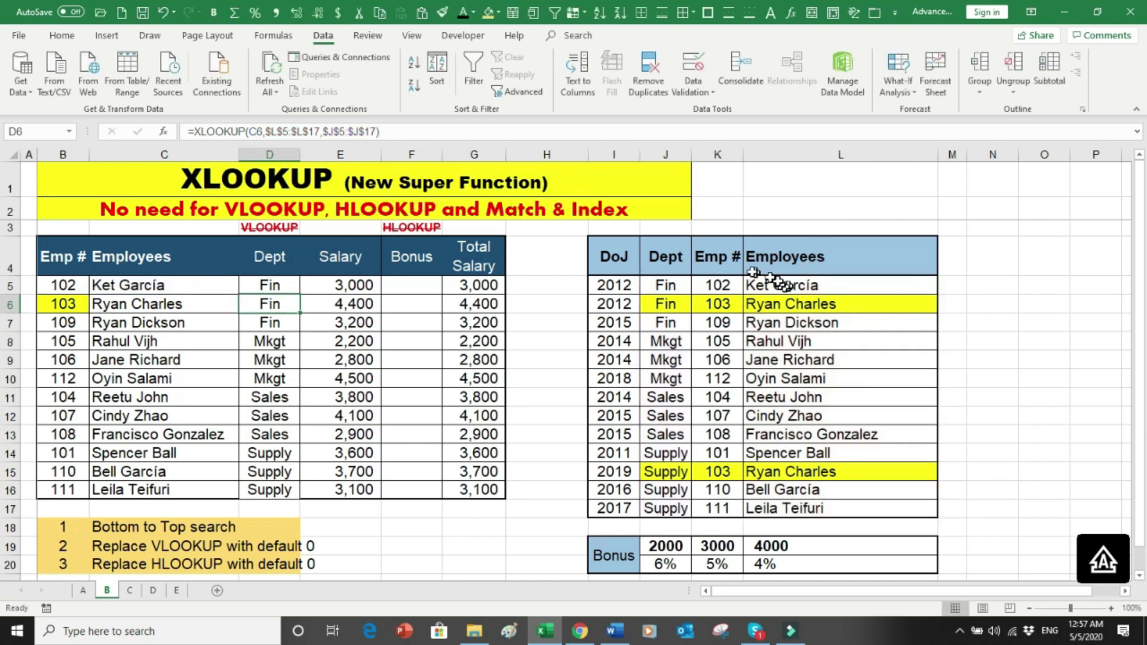
{"action": "left_click", "coordinate": [295, 287]}
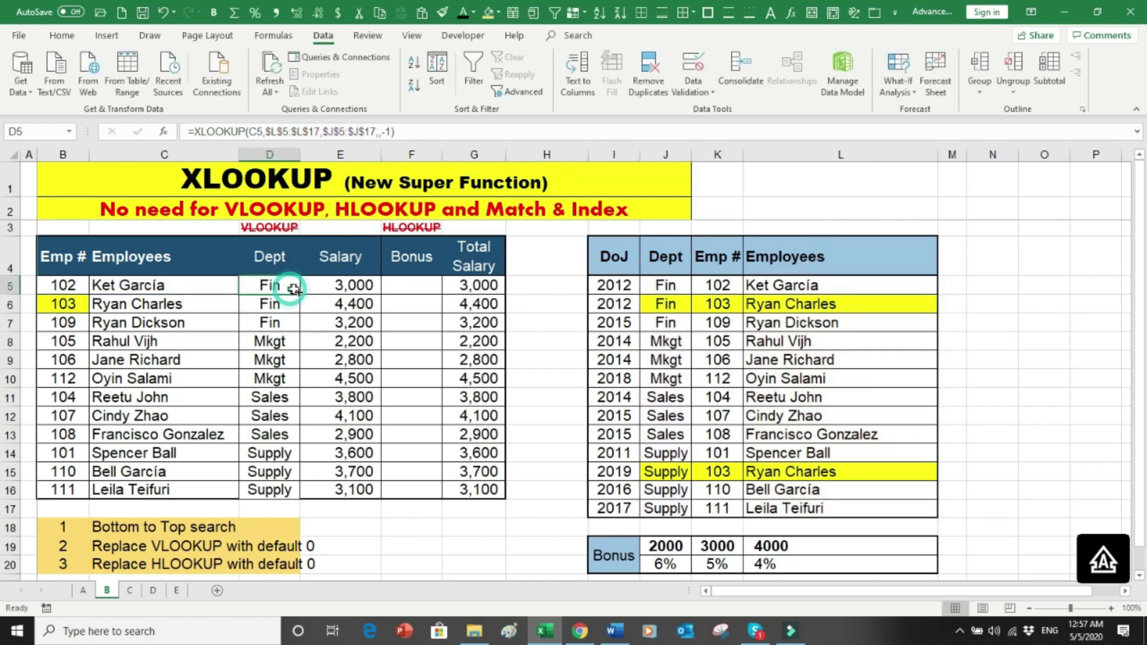
{"action": "left_click_drag", "start_coordinate": [300, 294], "coordinate": [288, 506]}
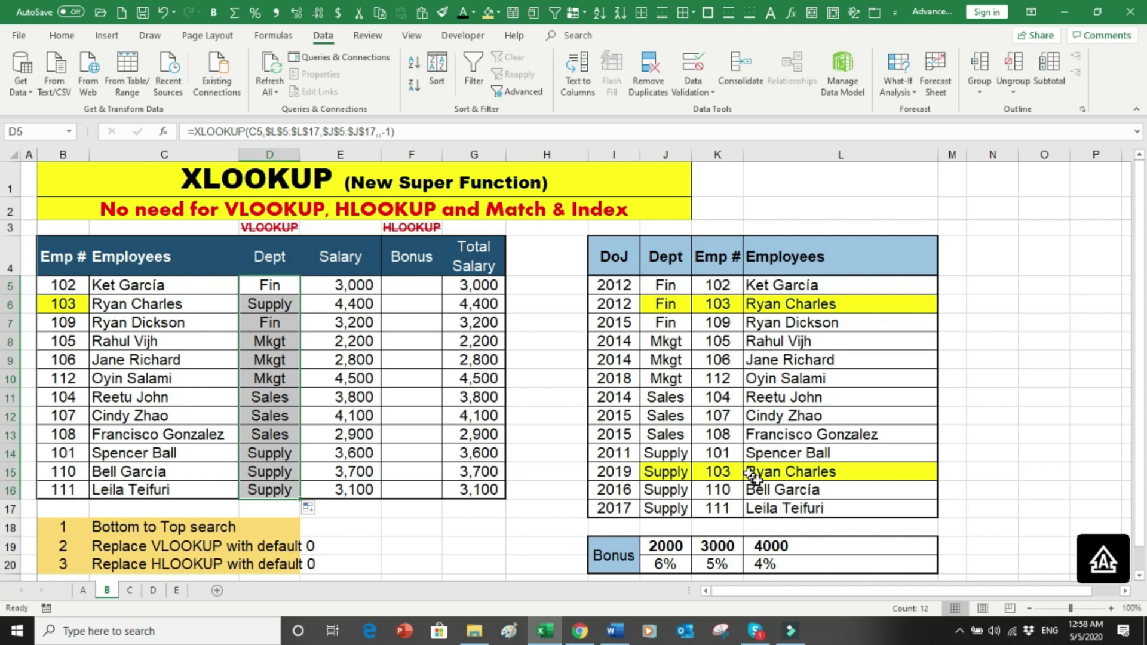
Check the Dept result in D6 against row 15 of the department table and review the Bottom to Top search note
{"action": "left_click", "coordinate": [774, 472]}
{"action": "left_click_drag", "start_coordinate": [784, 472], "coordinate": [667, 472]}
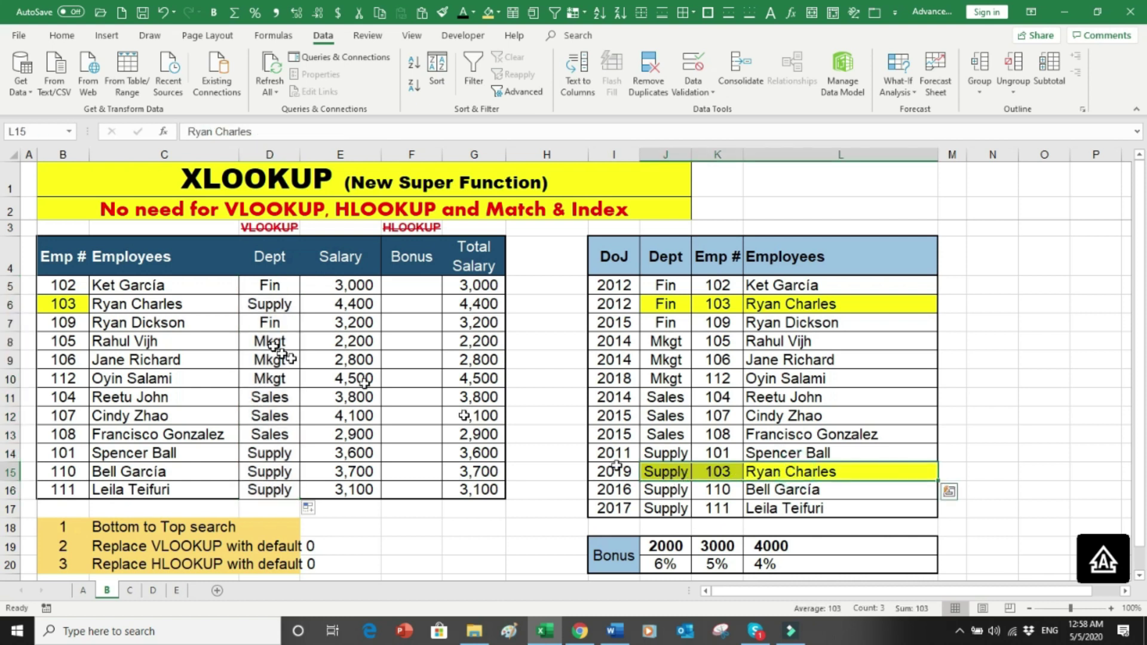
{"action": "left_click", "coordinate": [272, 306]}
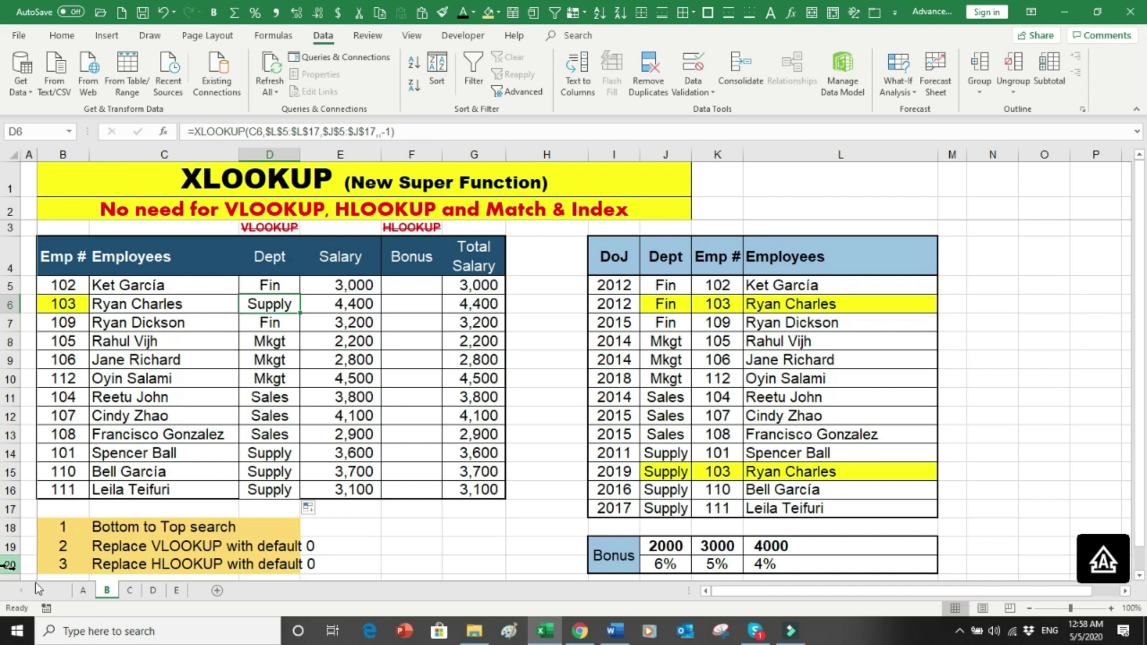
{"action": "left_click", "coordinate": [32, 526]}
{"action": "left_click_drag", "start_coordinate": [31, 527], "coordinate": [316, 526]}
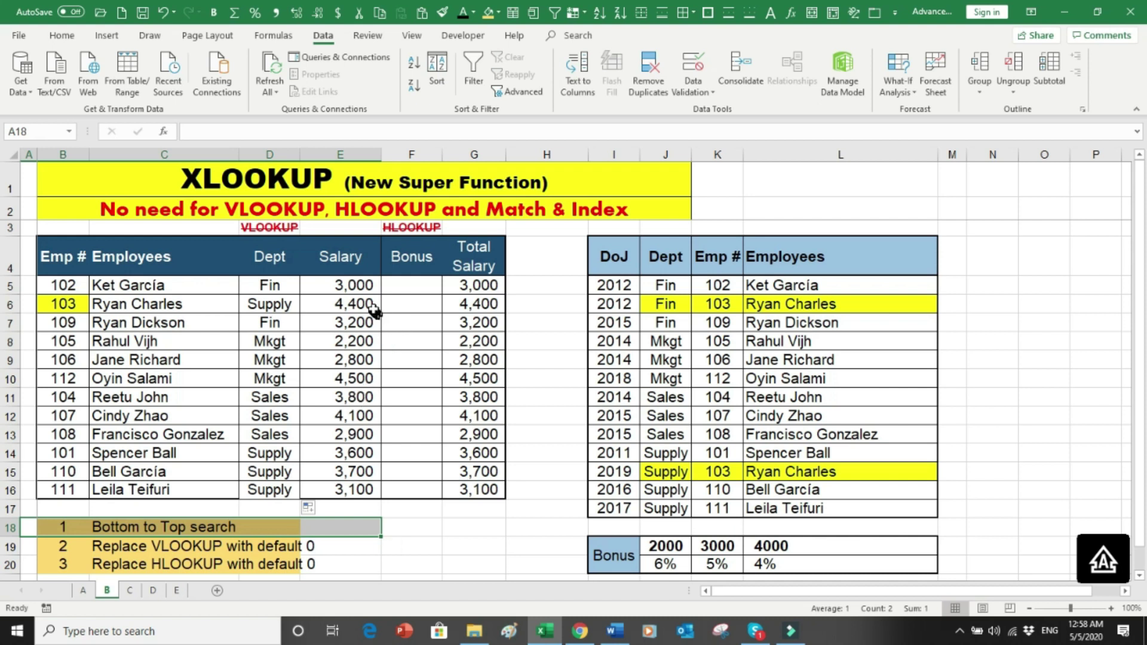
Review the empty Bonus cells F5:F16 and the 2000, 3000 and 4000 salary brackets with their rates in the Bonus table
{"action": "left_click", "coordinate": [415, 281]}
{"action": "left_click_drag", "start_coordinate": [415, 281], "coordinate": [413, 481]}
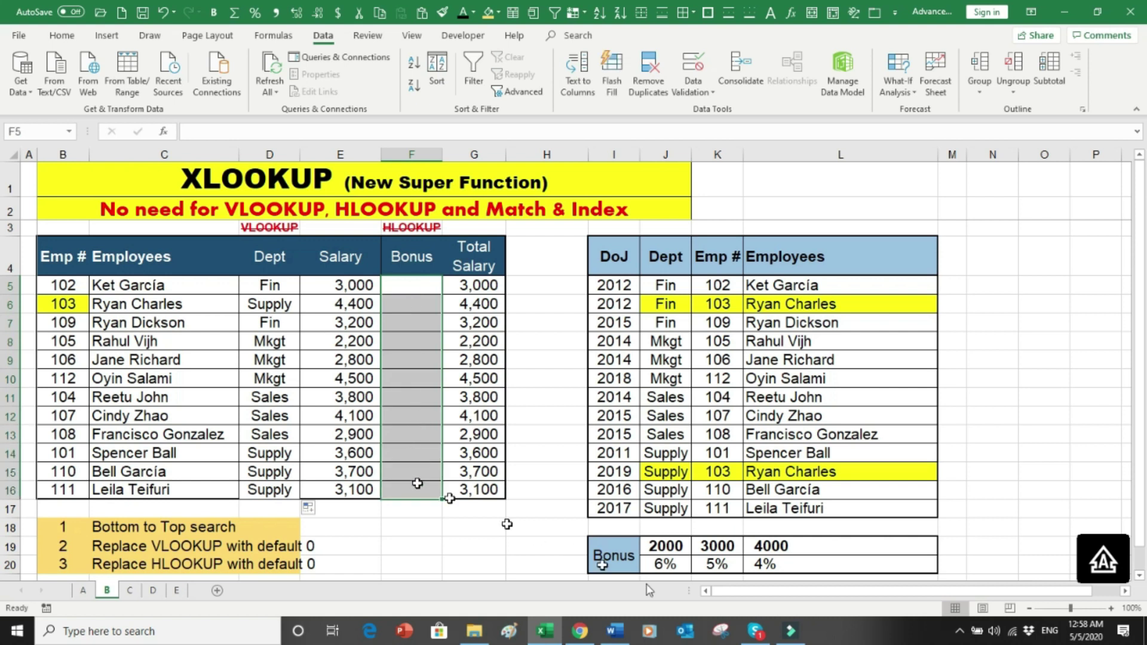
{"action": "left_click", "coordinate": [659, 549]}
{"action": "left_click_drag", "start_coordinate": [661, 550], "coordinate": [664, 563]}
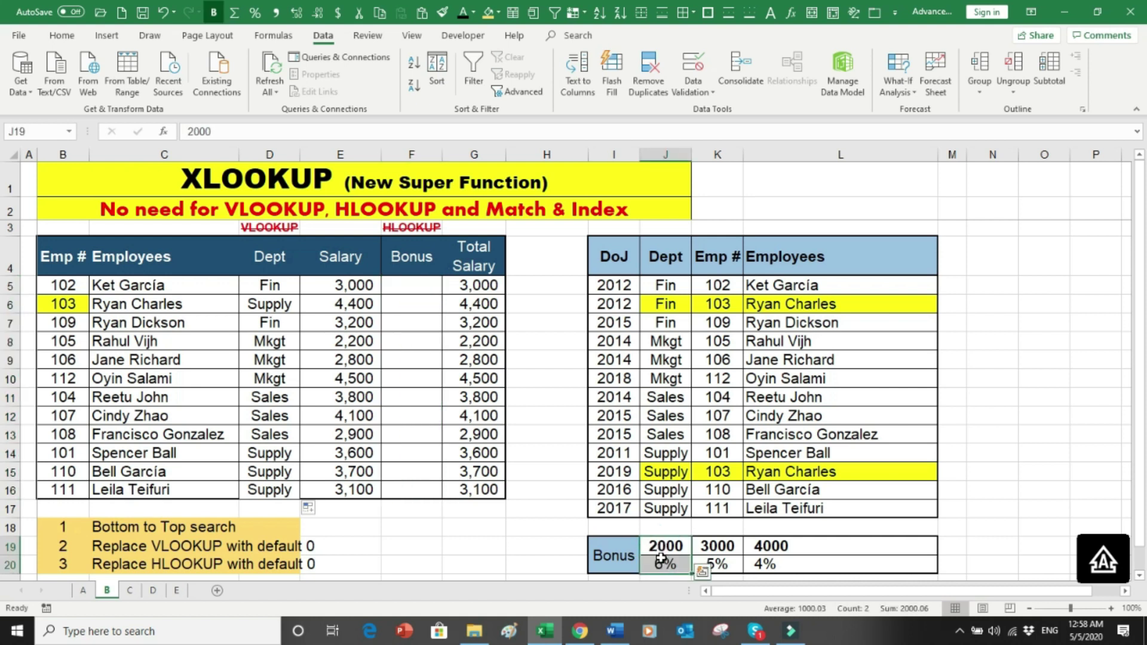
{"action": "left_click", "coordinate": [727, 543]}
{"action": "left_click_drag", "start_coordinate": [727, 544], "coordinate": [765, 565]}
{"action": "left_click", "coordinate": [764, 547]}
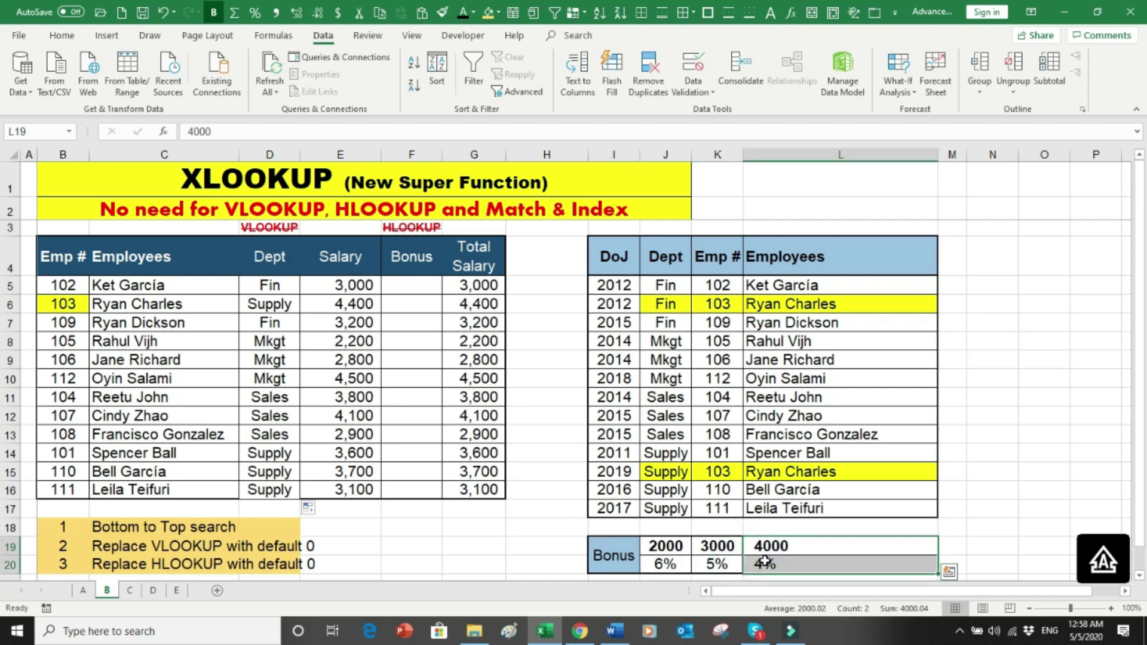
{"action": "left_click", "coordinate": [405, 285]}
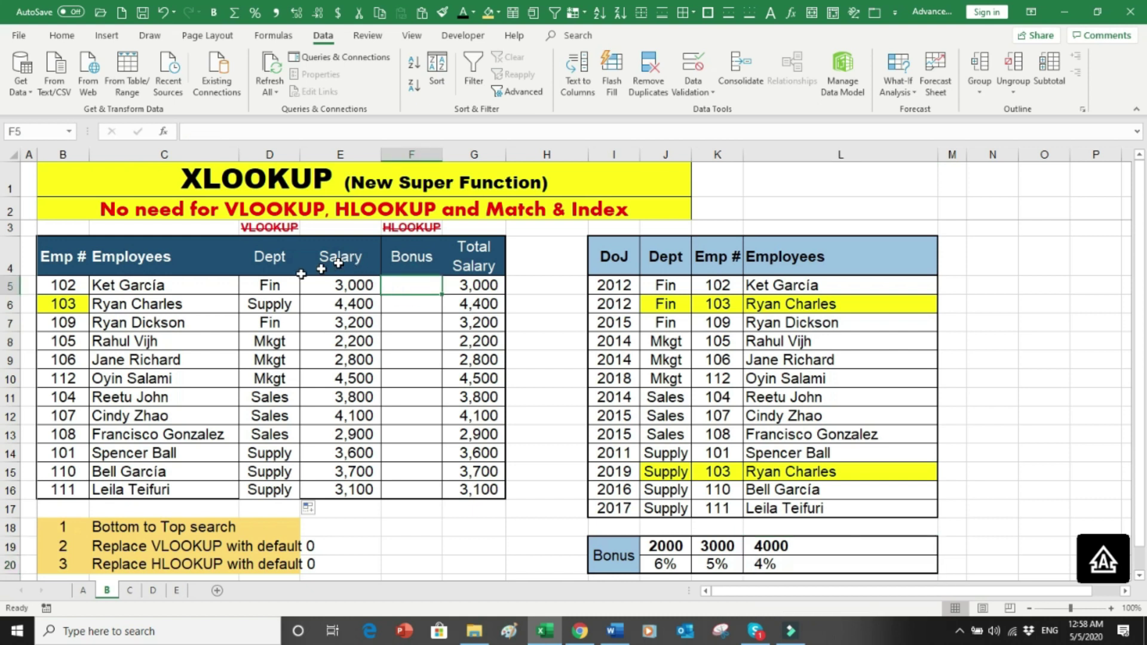
Review the Dept column and the notes in rows 18 to 20 on bottom-to-top search and replacing VLOOKUP and HLOOKUP
{"action": "left_click_drag", "start_coordinate": [268, 257], "coordinate": [261, 465]}
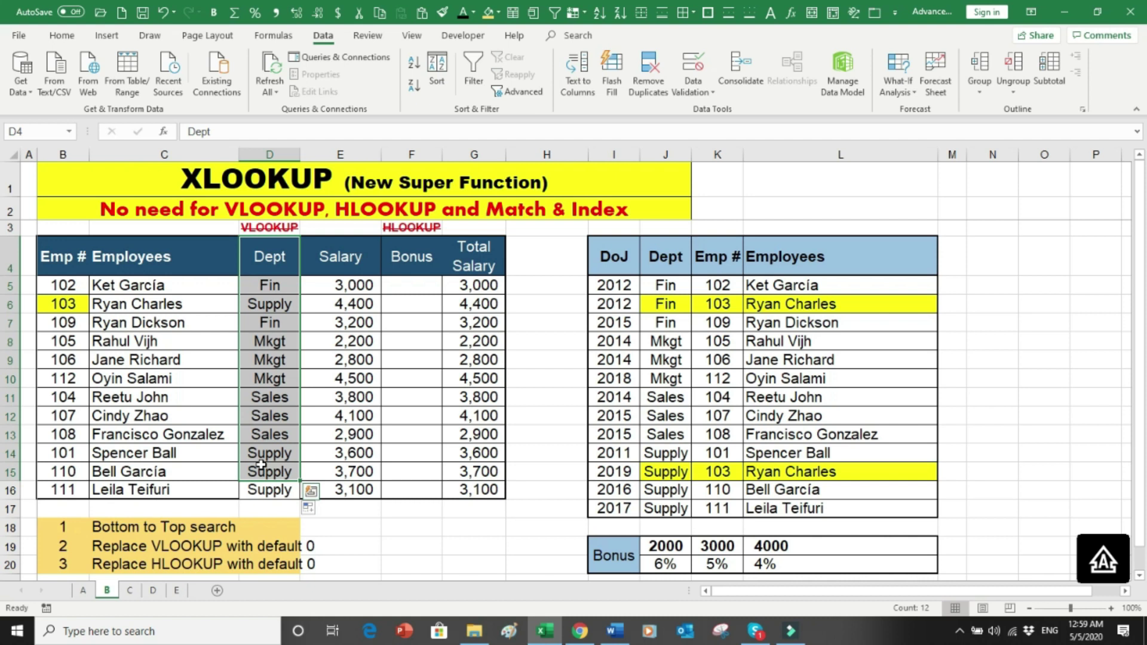
{"action": "left_click", "coordinate": [11, 527]}
{"action": "left_click_drag", "start_coordinate": [13, 527], "coordinate": [15, 542]}
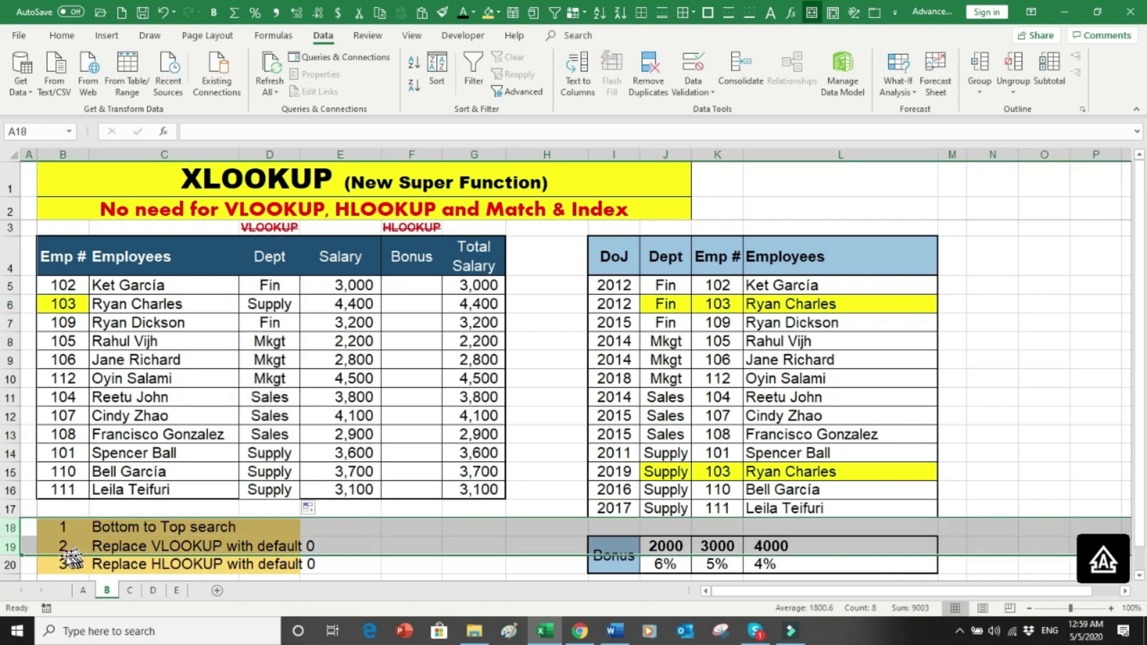
{"action": "left_click", "coordinate": [31, 562]}
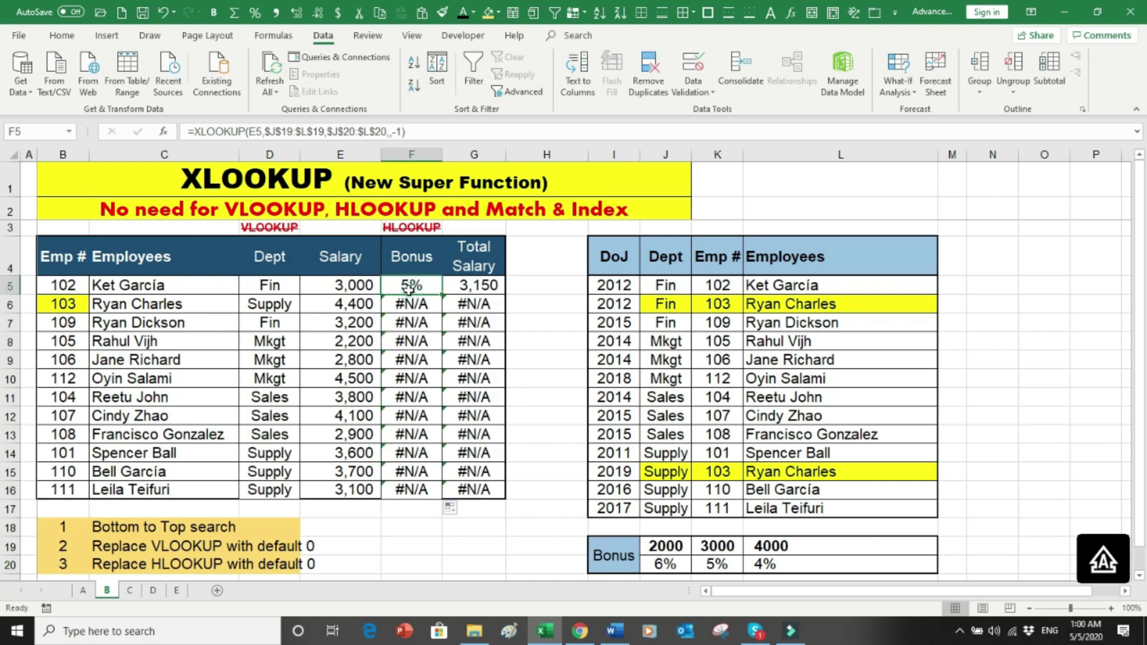
Undo the XLOOKUP formulas in the Bonus column and review the Bonus table in I19:L20
{"action": "key", "text": "ctrl+z"}
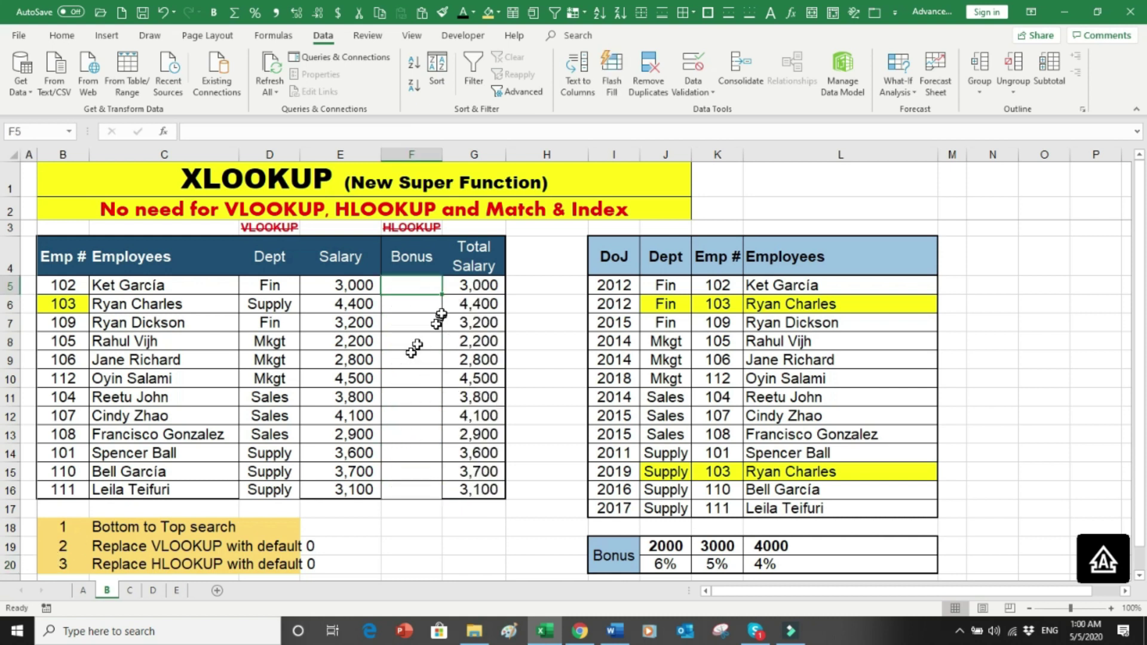
{"action": "left_click_drag", "start_coordinate": [601, 549], "coordinate": [814, 560]}
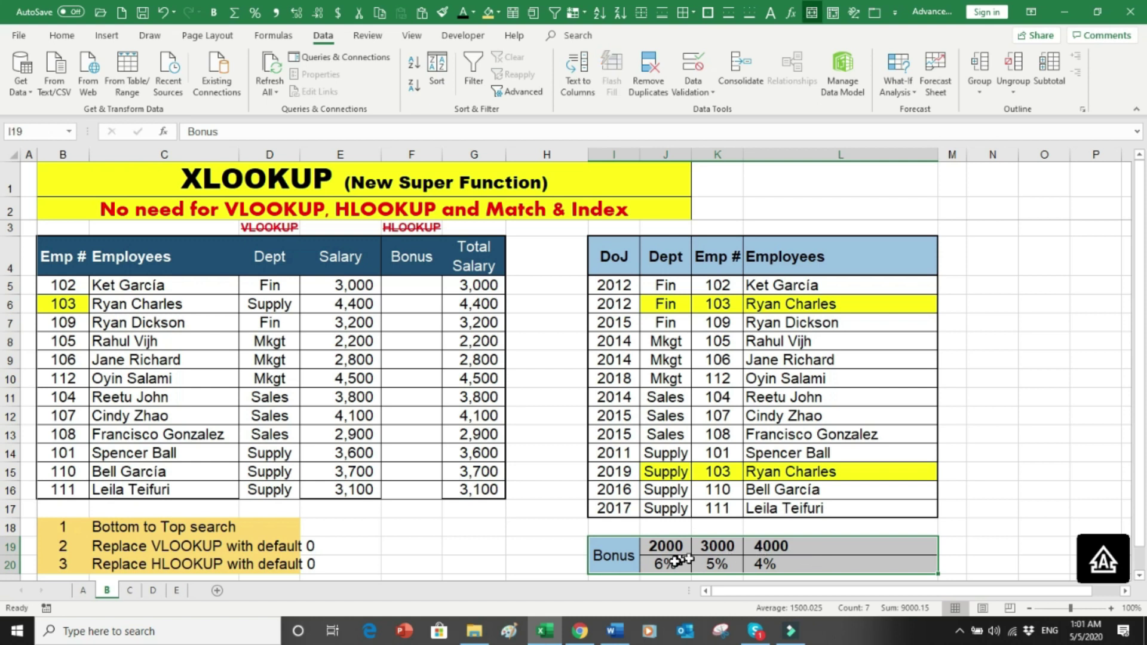
Start an XLOOKUP formula in F5 with E5 as lookup value and the absolute range $J$19:$L$19 as lookup array
{"action": "left_click", "coordinate": [408, 286]}
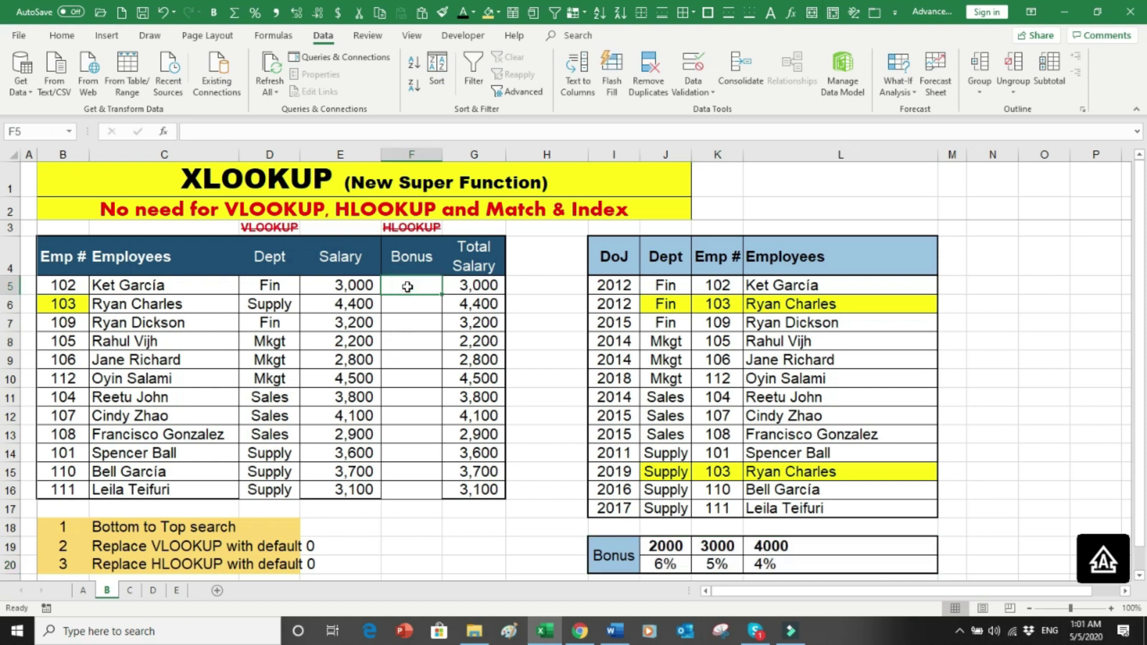
{"action": "type", "text": "=XLOO"}
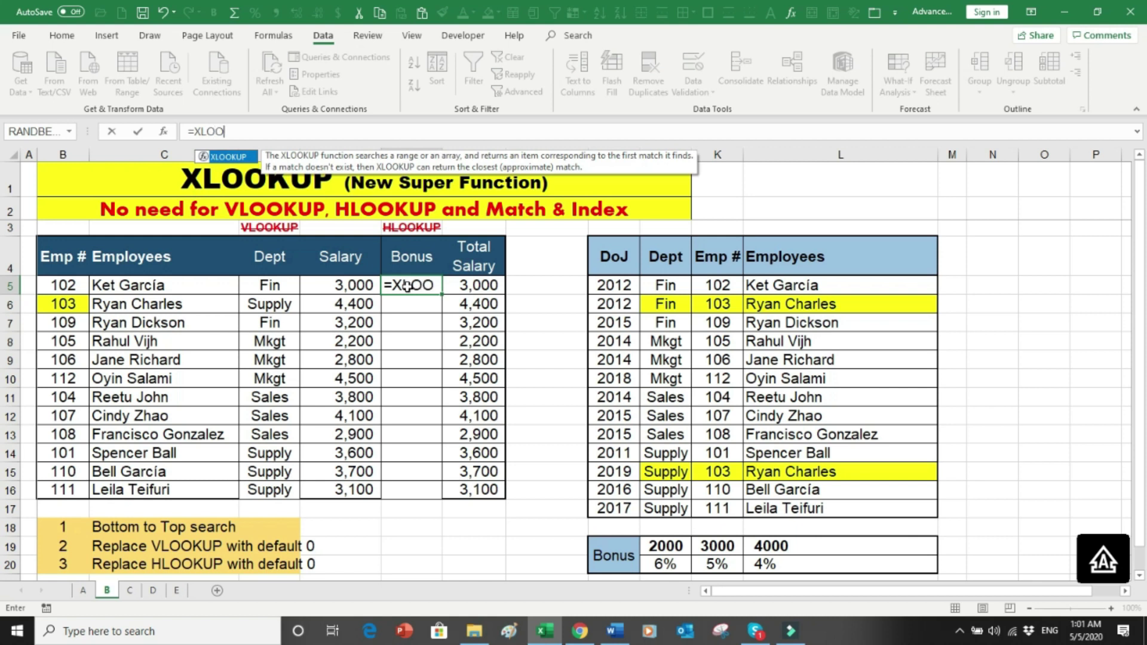
{"action": "type", "text": "KUP("}
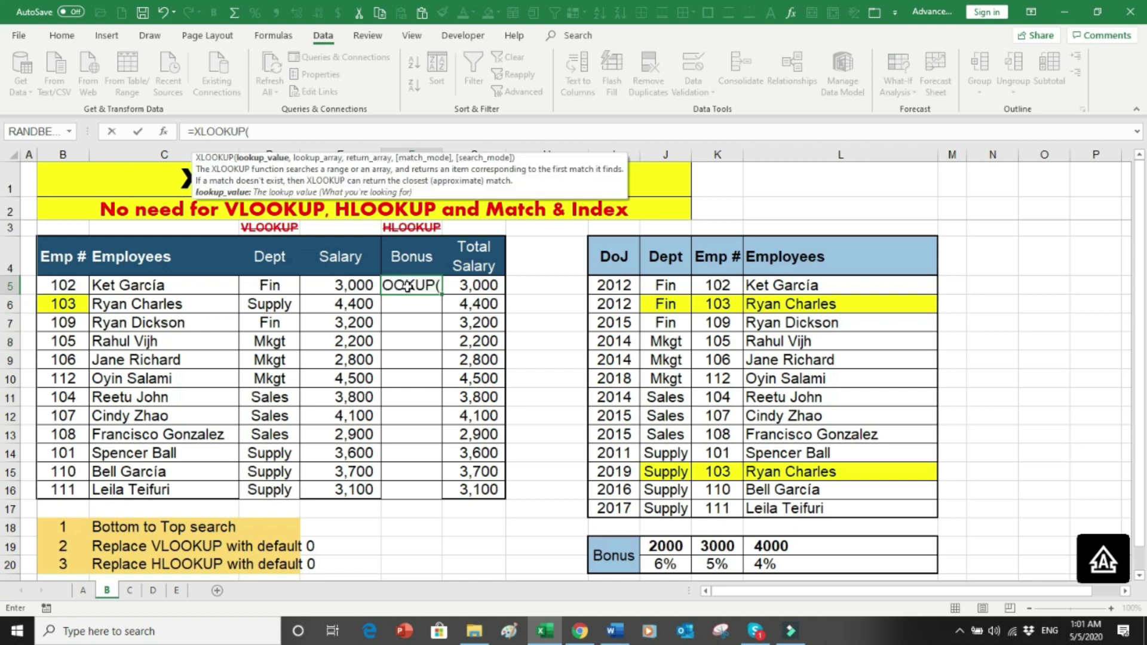
{"action": "left_click", "coordinate": [347, 285]}
{"action": "type", "text": ","}
{"action": "left_click_drag", "start_coordinate": [659, 544], "coordinate": [745, 543]}
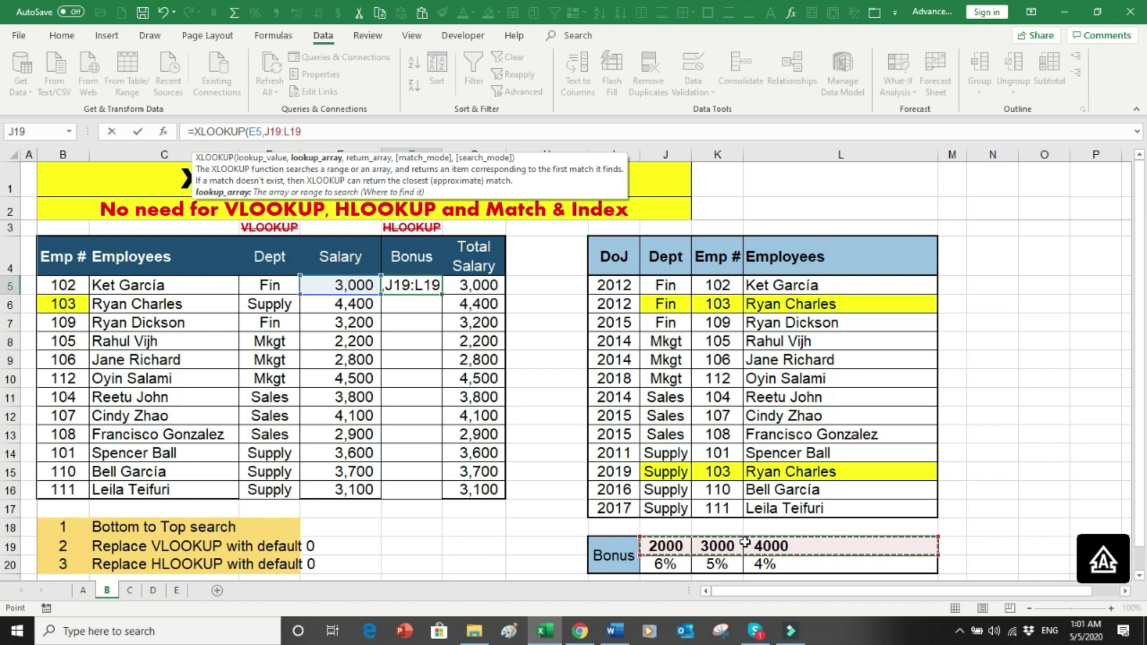
{"action": "key", "text": "F4"}
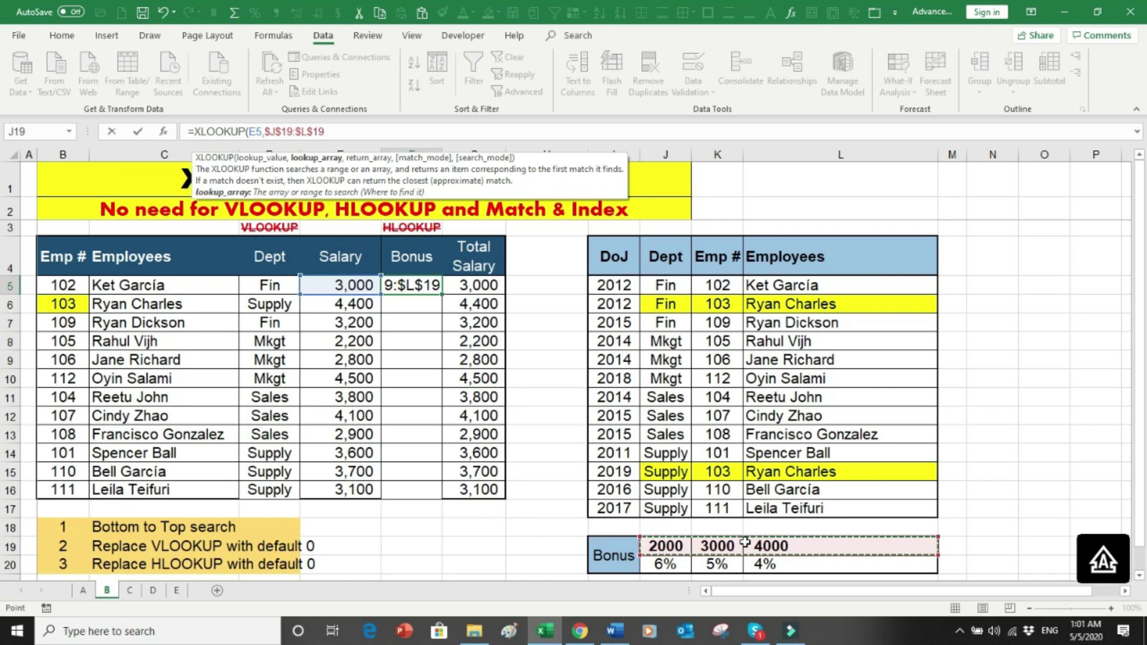
{"action": "type", "text": ","}
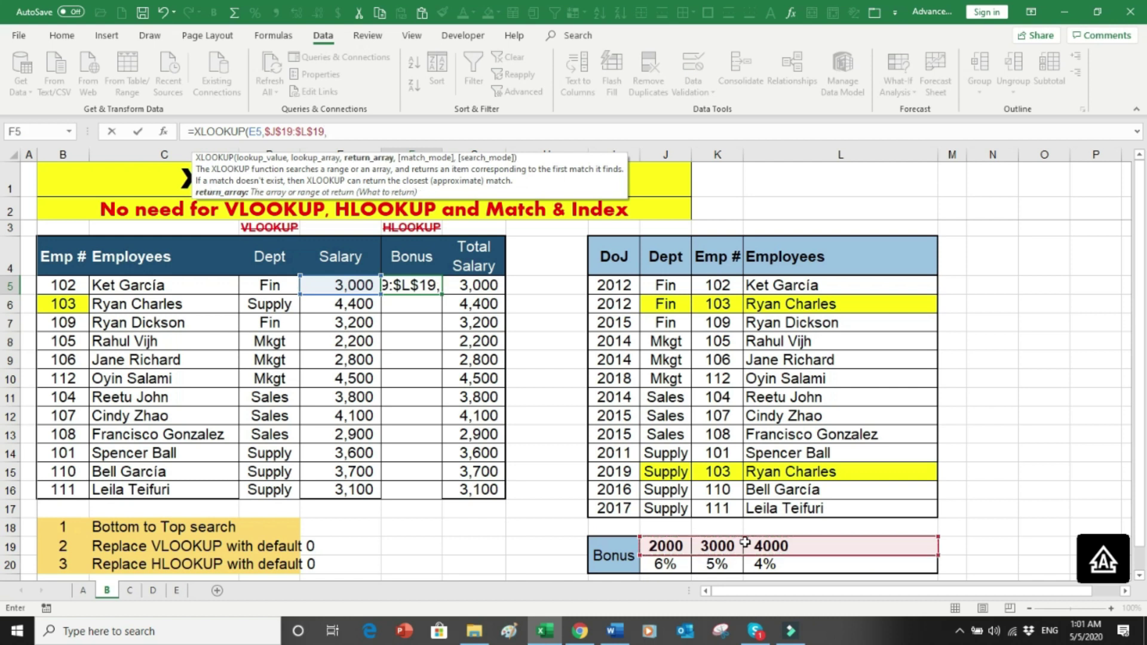
Complete F5's XLOOKUP with return array $J$20:$L$20 and match mode -1, fill it down to F16, and check row 6
{"action": "left_click", "coordinate": [670, 564]}
{"action": "left_click_drag", "start_coordinate": [669, 564], "coordinate": [777, 575]}
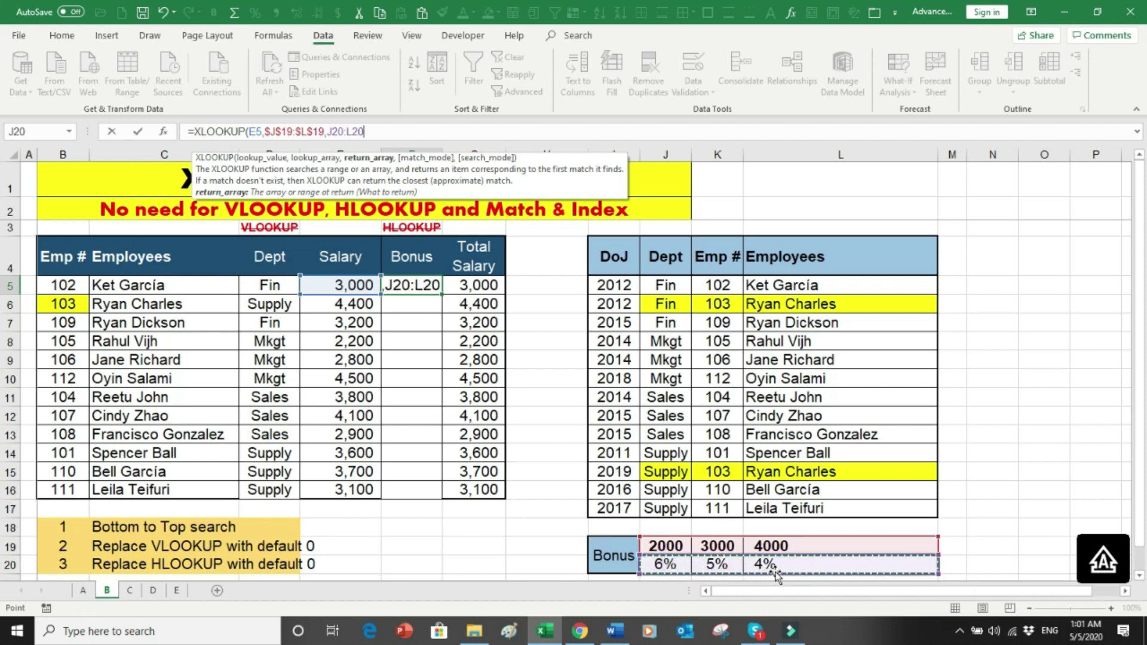
{"action": "key", "text": "F4"}
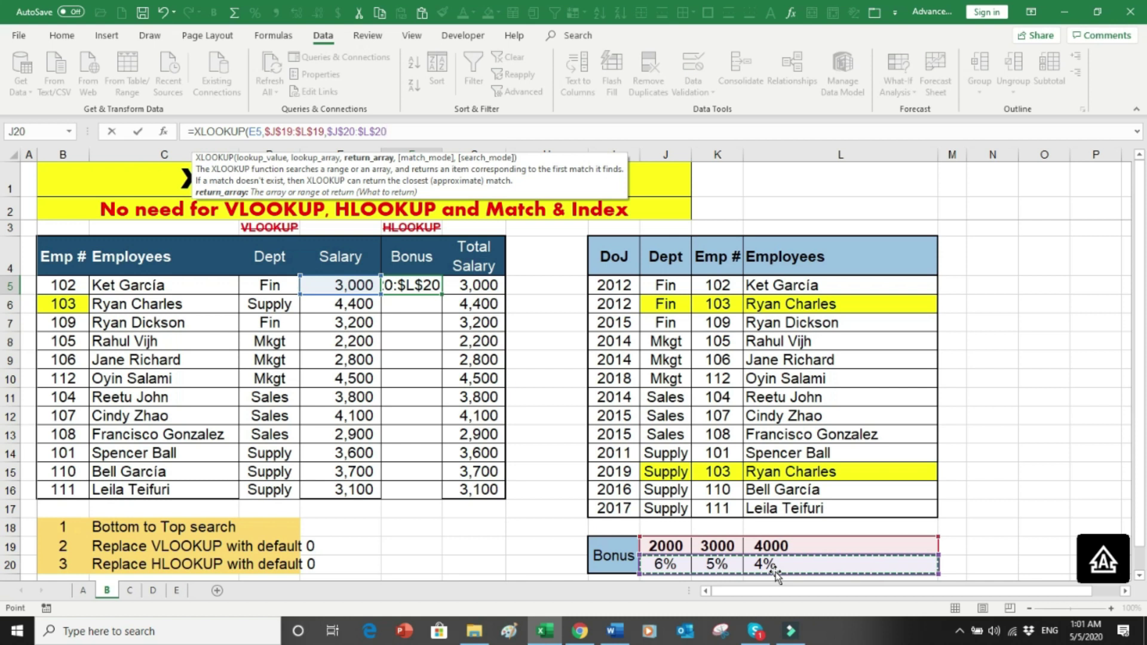
{"action": "type", "text": ",-1"}
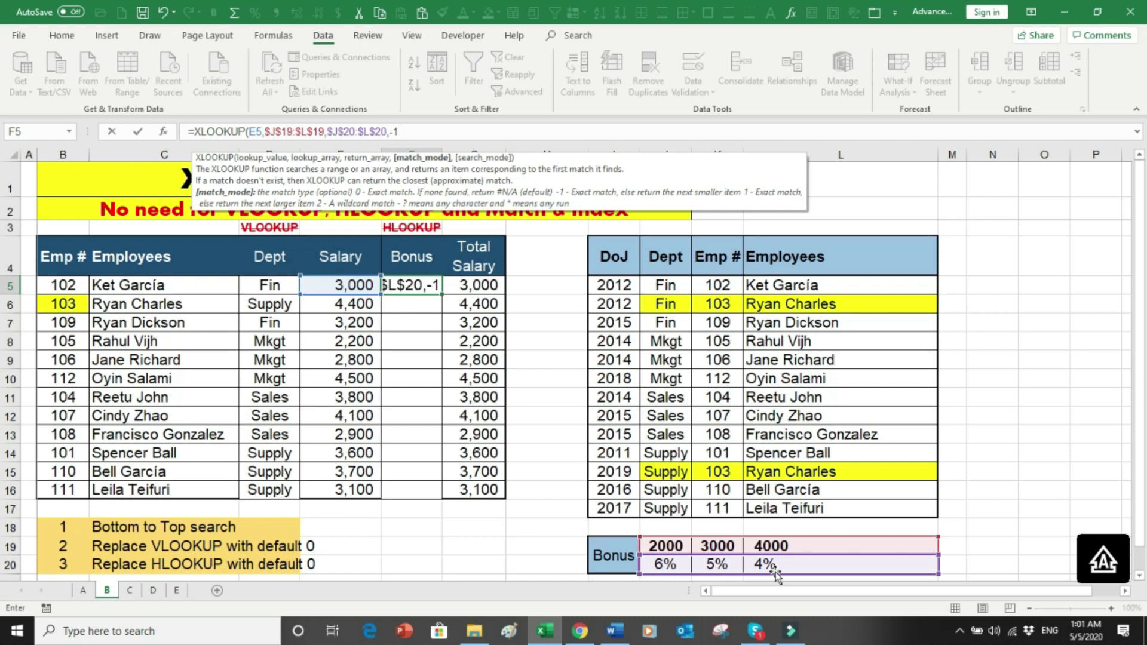
{"action": "type", "text": ")"}
{"action": "key", "text": "ctrl+Return"}
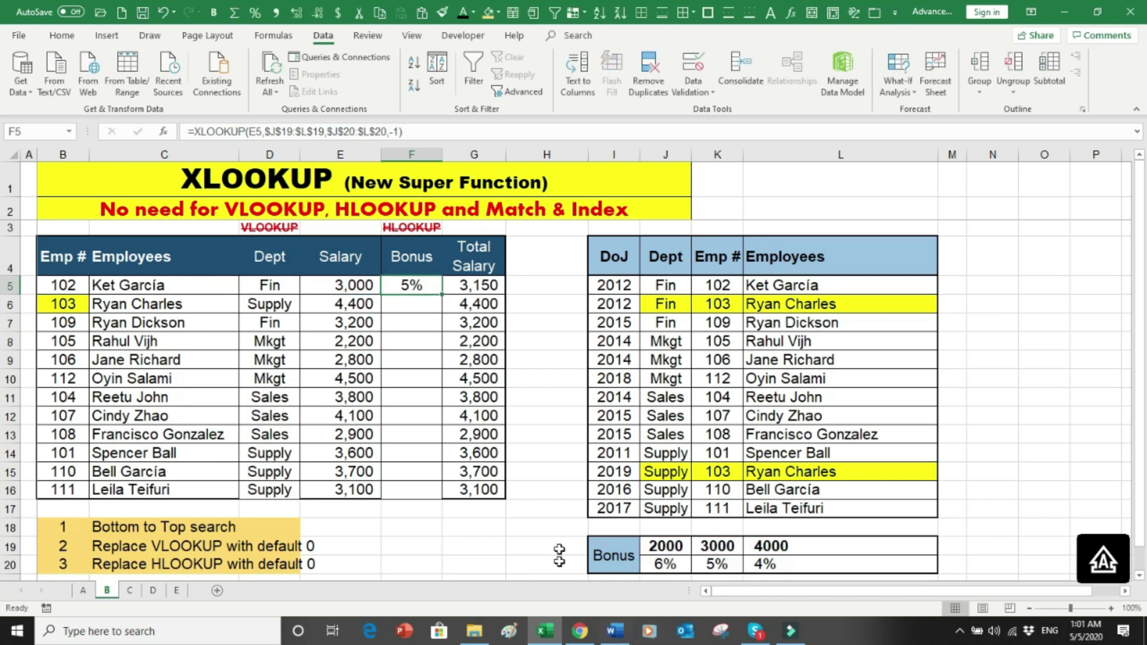
{"action": "left_click_drag", "start_coordinate": [443, 295], "coordinate": [429, 478]}
{"action": "left_click_drag", "start_coordinate": [429, 492], "coordinate": [428, 492]}
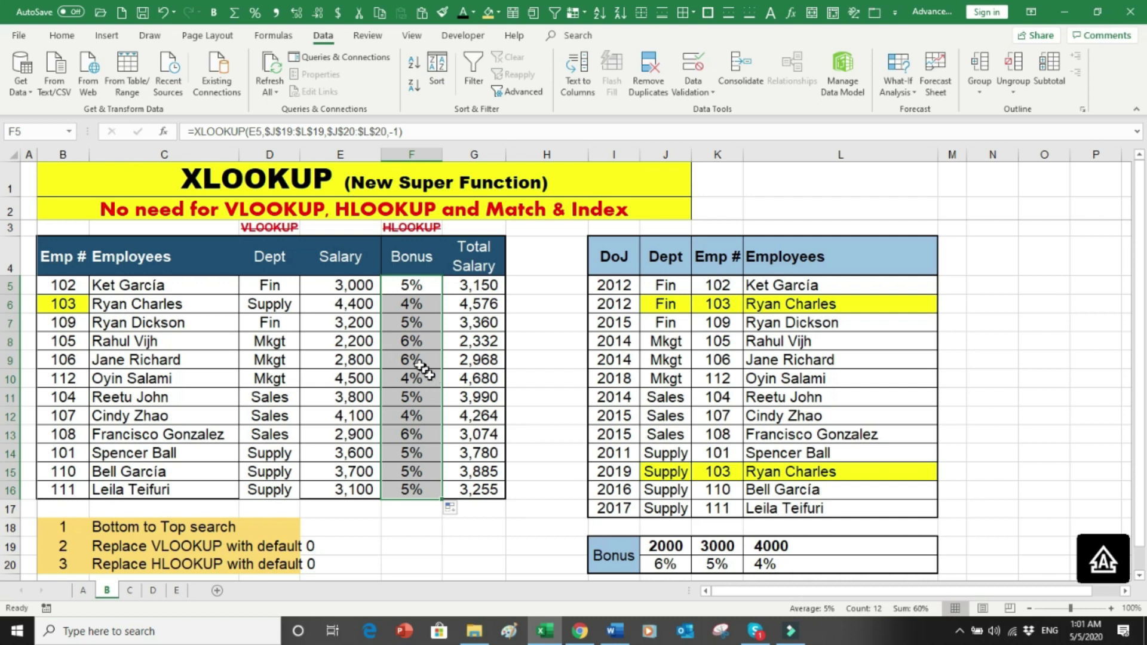
{"action": "left_click_drag", "start_coordinate": [358, 307], "coordinate": [413, 305]}
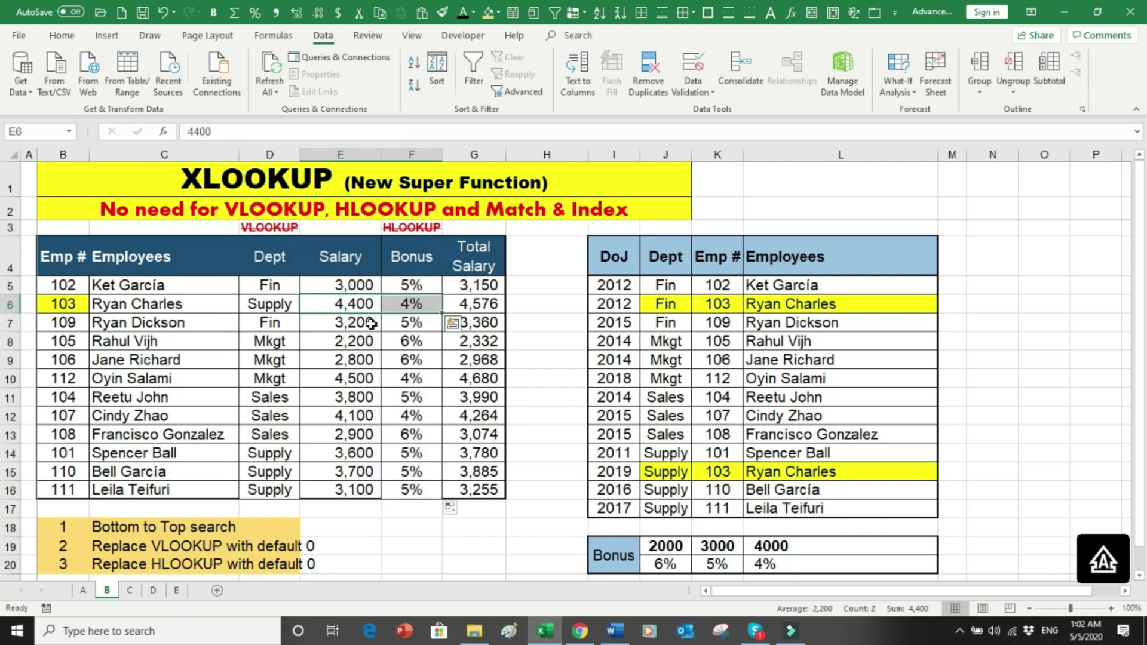
Set the Bonus table's rate for 3000 to 4% and its rate for 4000 to 5%
{"action": "left_click", "coordinate": [717, 566]}
{"action": "type", "text": ".0"}
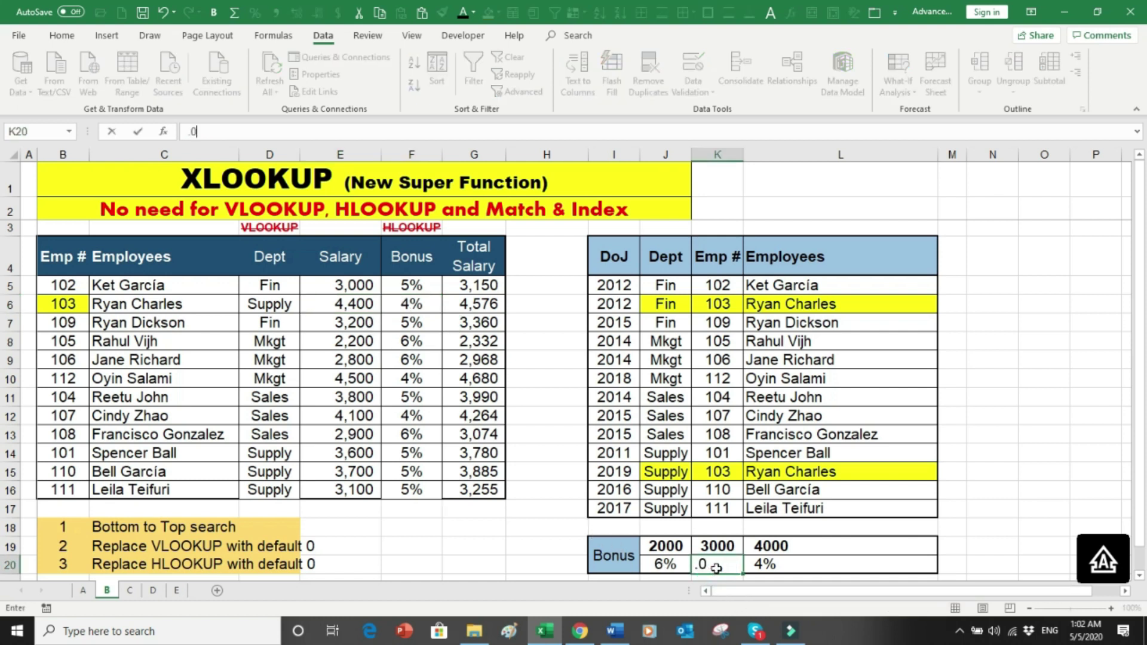
{"action": "type", "text": "4"}
{"action": "key", "text": "Tab"}
{"action": "type", "text": ".05"}
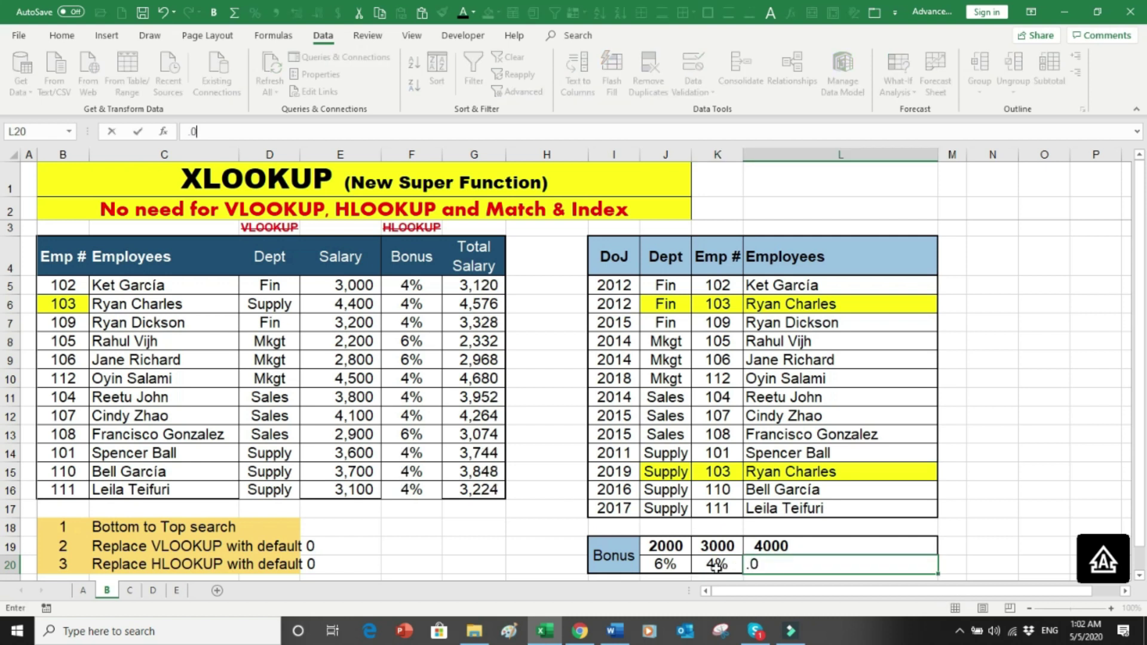
{"action": "key", "text": "Return"}
Check the recalculated bonuses against the salaries in rows 6 to 9 and inspect the formula in F5
{"action": "left_click_drag", "start_coordinate": [365, 289], "coordinate": [382, 297]}
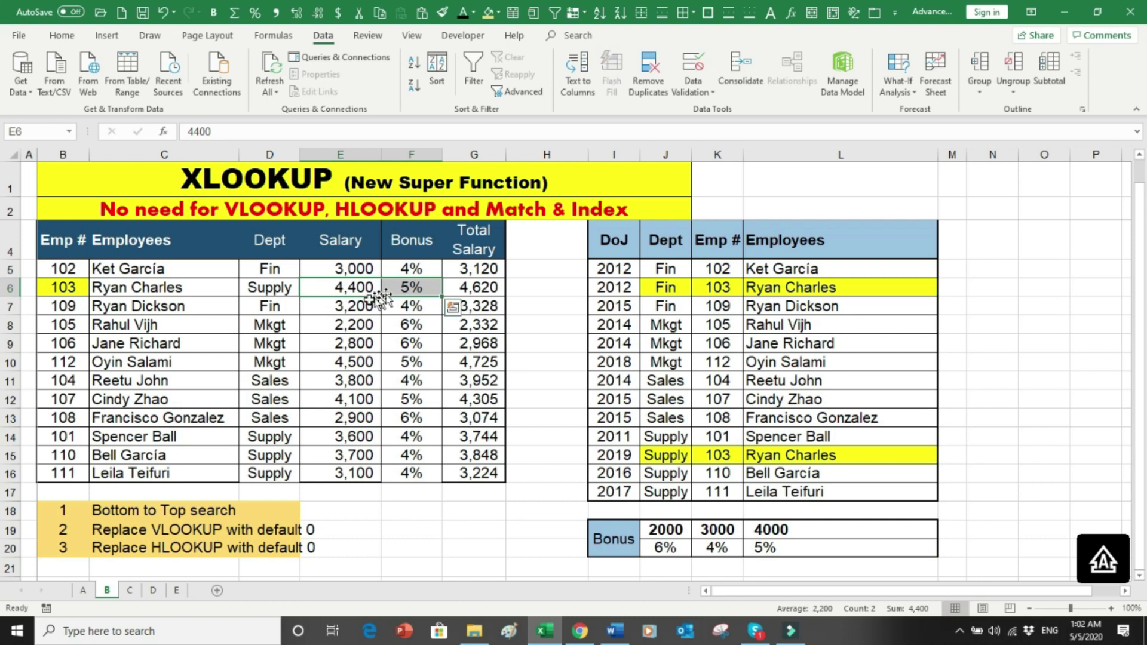
{"action": "left_click", "coordinate": [345, 304]}
{"action": "left_click_drag", "start_coordinate": [353, 306], "coordinate": [392, 344]}
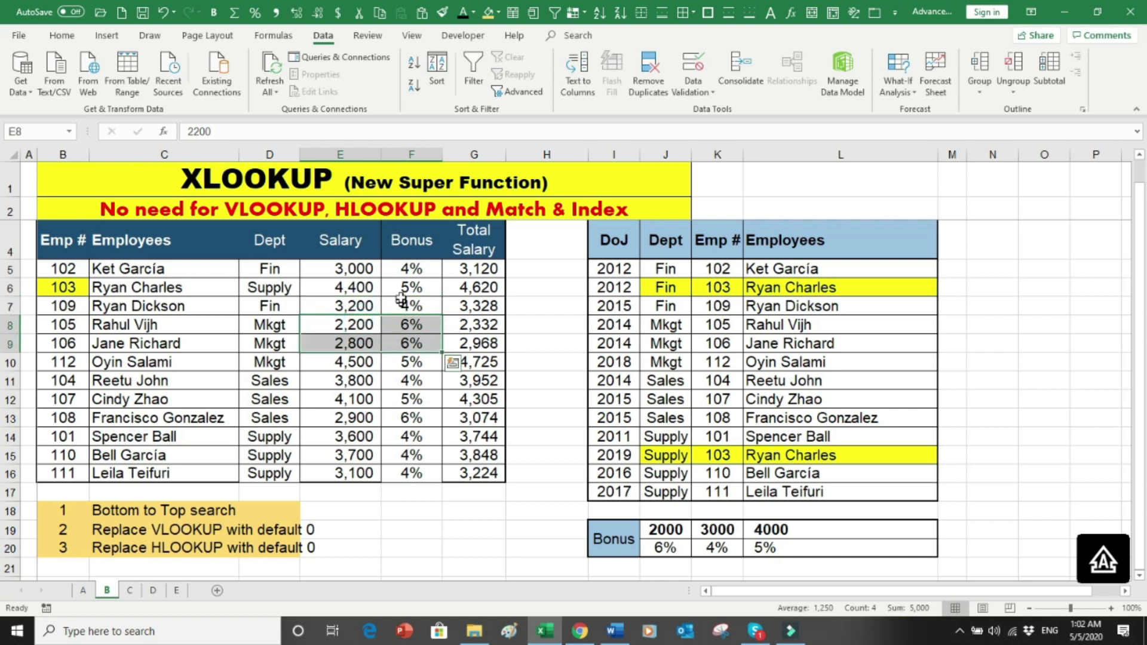
{"action": "left_click", "coordinate": [407, 270]}
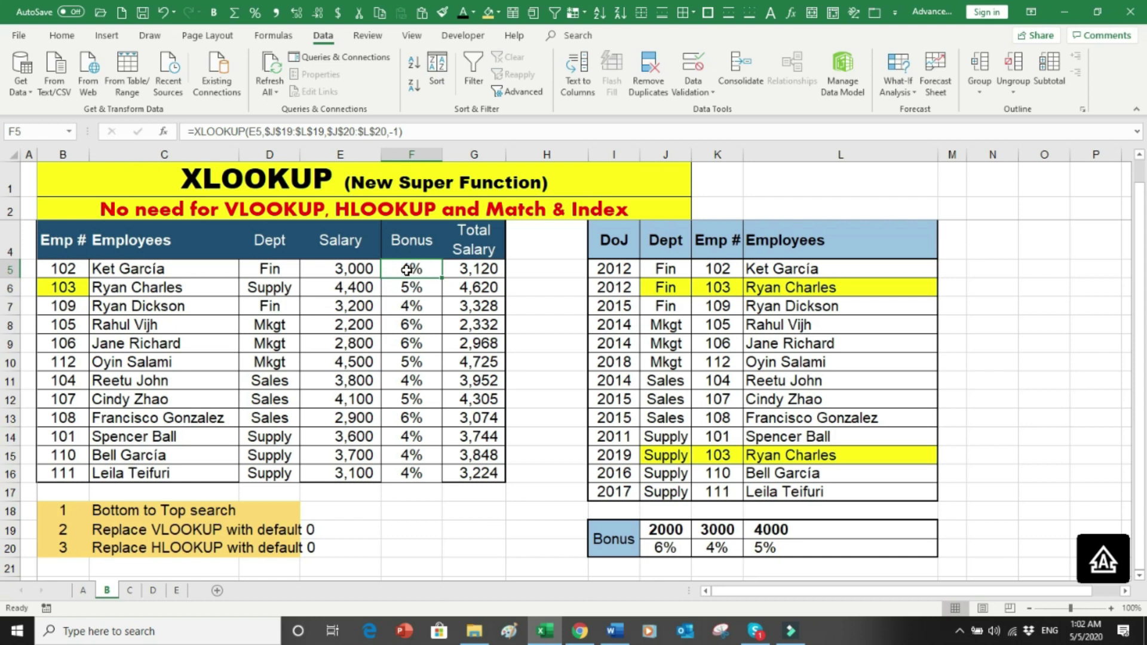